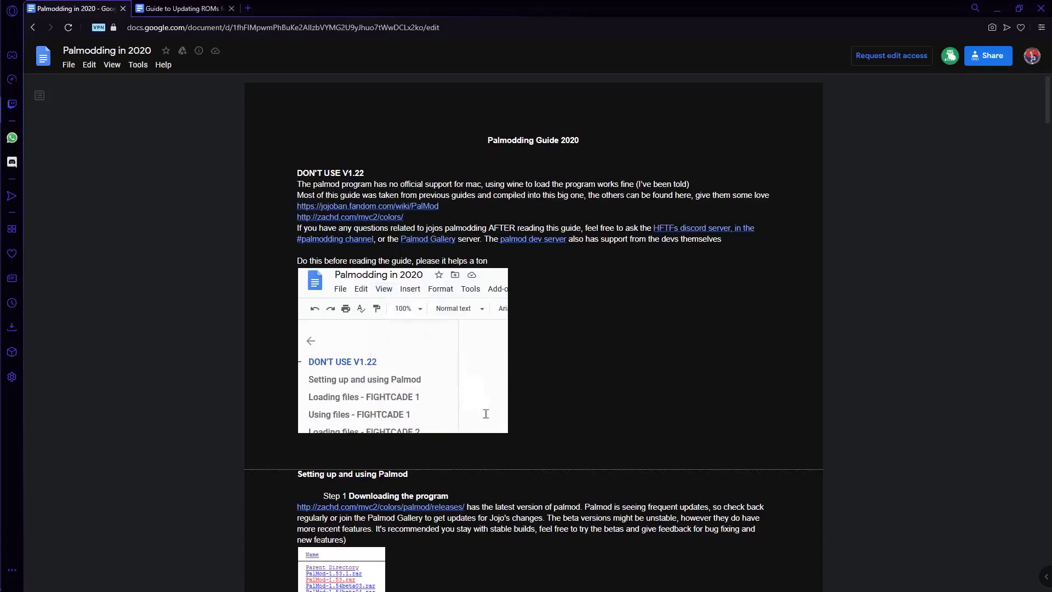
# Step: Scroll the Palmodding in 2020 guide, then move to the ROM updating guide's splitting section
pyautogui.scroll(-10, 533, 329)
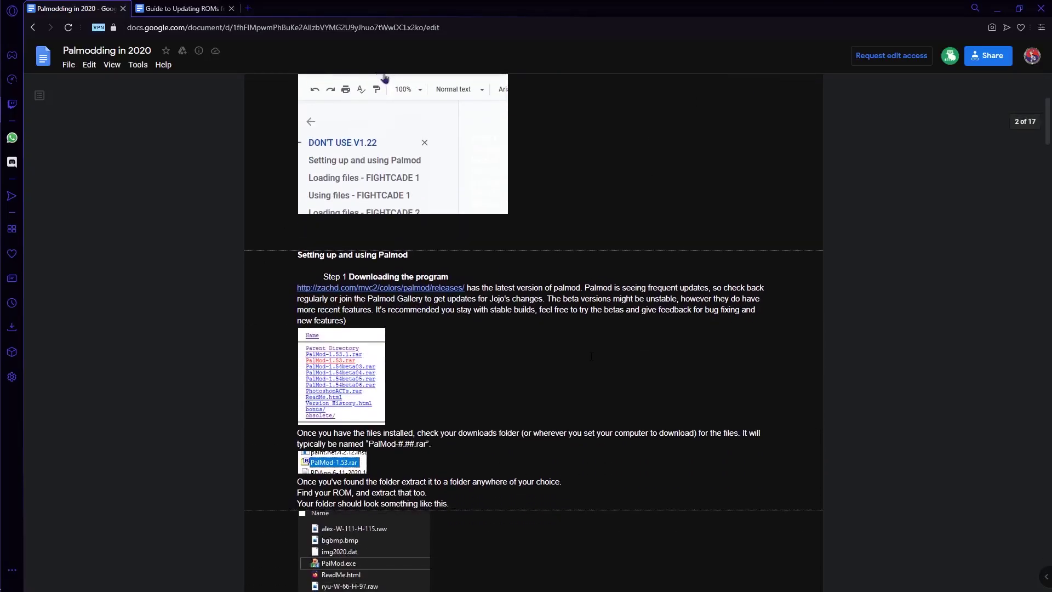
pyautogui.scroll(-6, 642, 241)
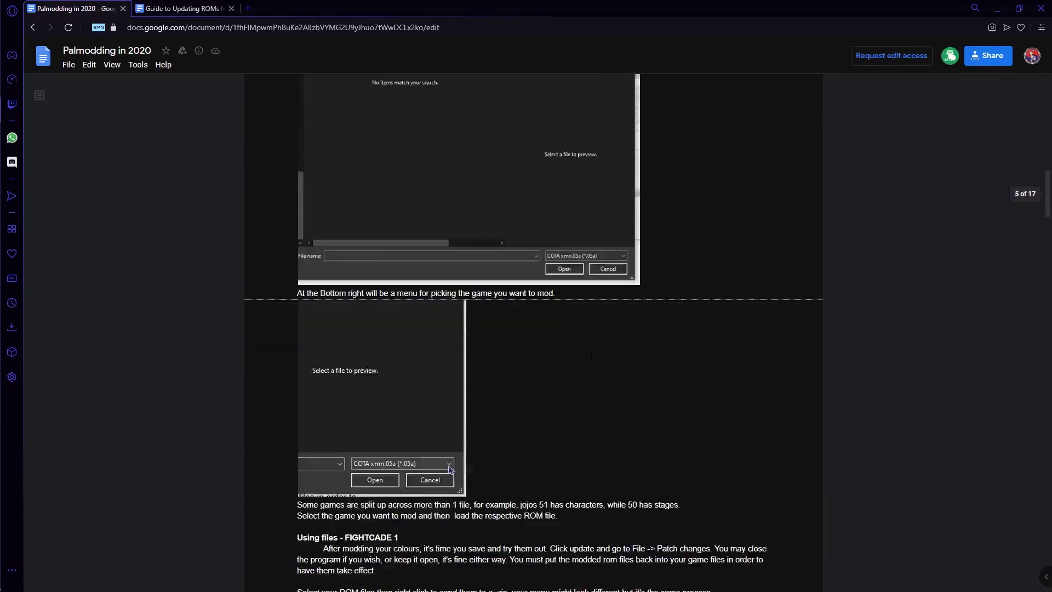
pyautogui.hotkey('ctrl', 'Tab')
pyautogui.scroll(-20, 643, 241)
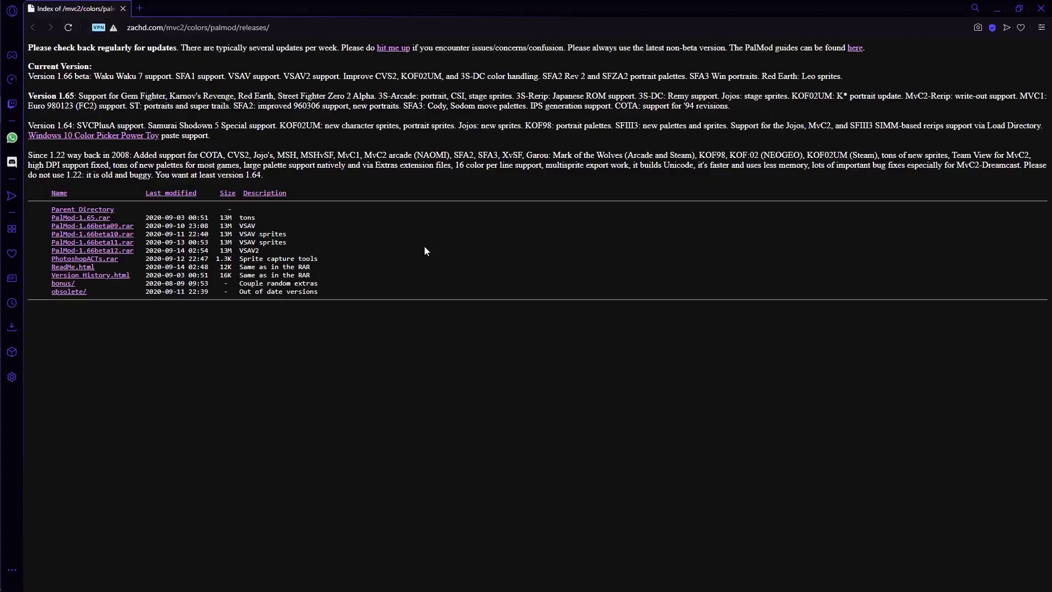
# Step: Download PalMod-1.65.rar from the zachd.com releases index
pyautogui.click(92, 218)
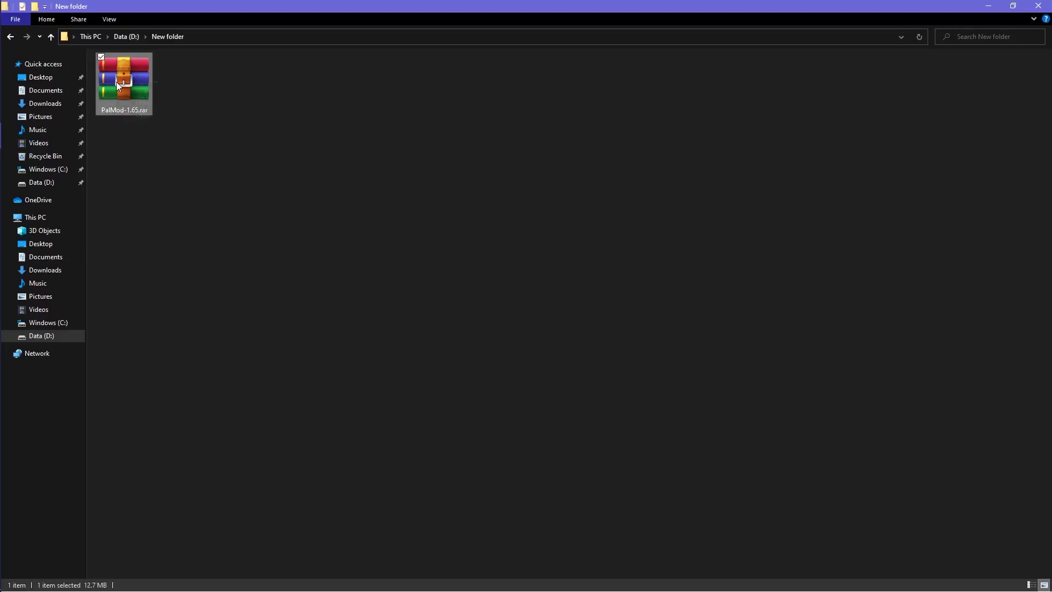
# Step: Extract PalMod-1.65.rar with 7-Zip, select jojoba.zip and jojoban.zip, and enter PalMod-1.65
pyautogui.rightClick(116, 81)
pyautogui.moveTo(179, 164)
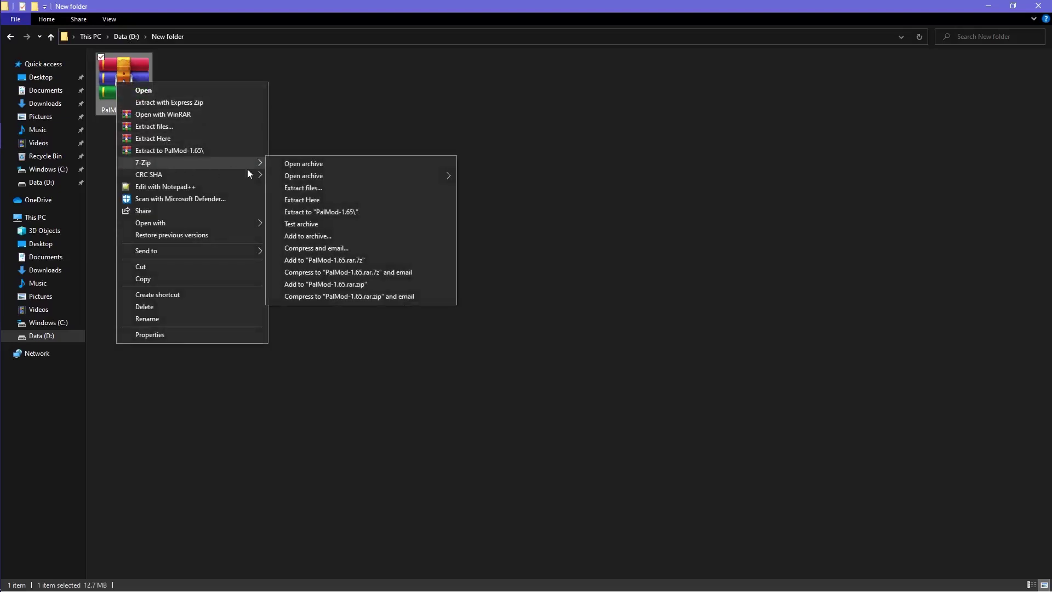
pyautogui.click(308, 185)
pyautogui.click(522, 368)
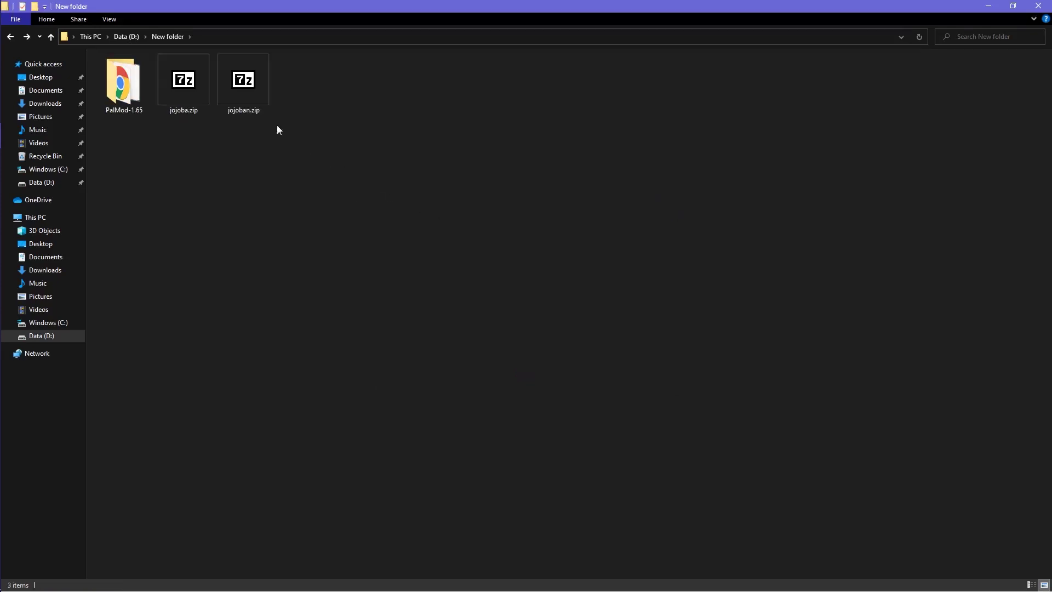
pyautogui.moveTo(262, 145); pyautogui.dragTo(180, 85)
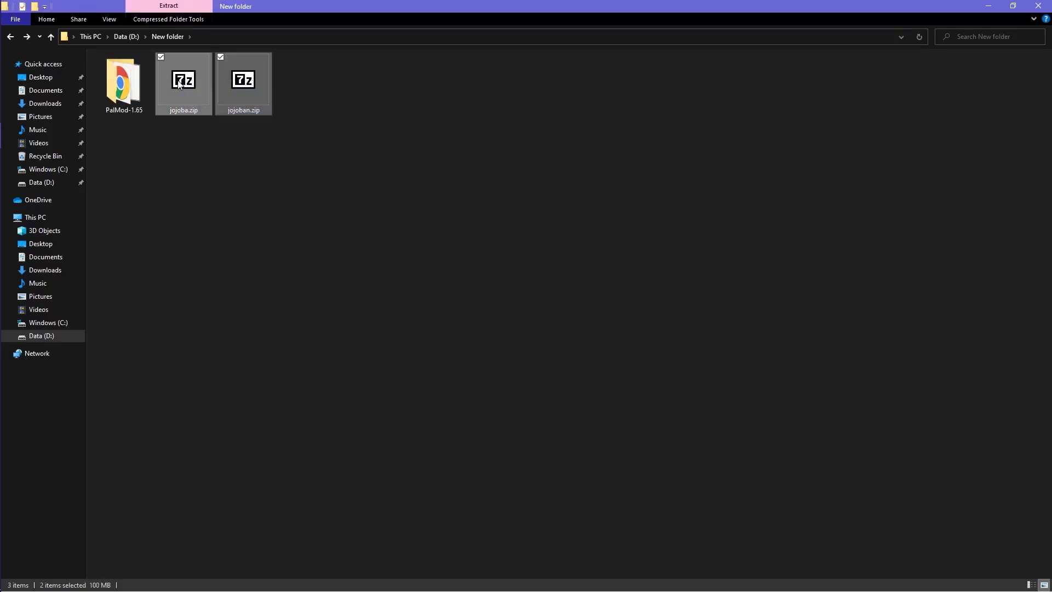
pyautogui.doubleClick(124, 85)
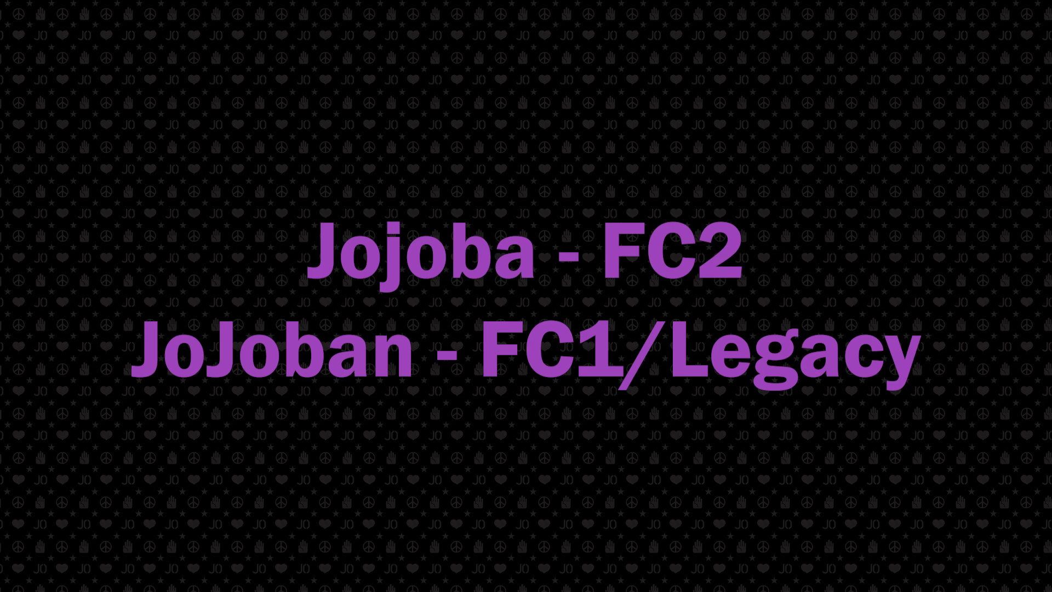
# Step: Create a ROMs folder in PalMod-1.65 and paste jojoba.zip and jojoban.zip into it
pyautogui.rightClick(238, 231)
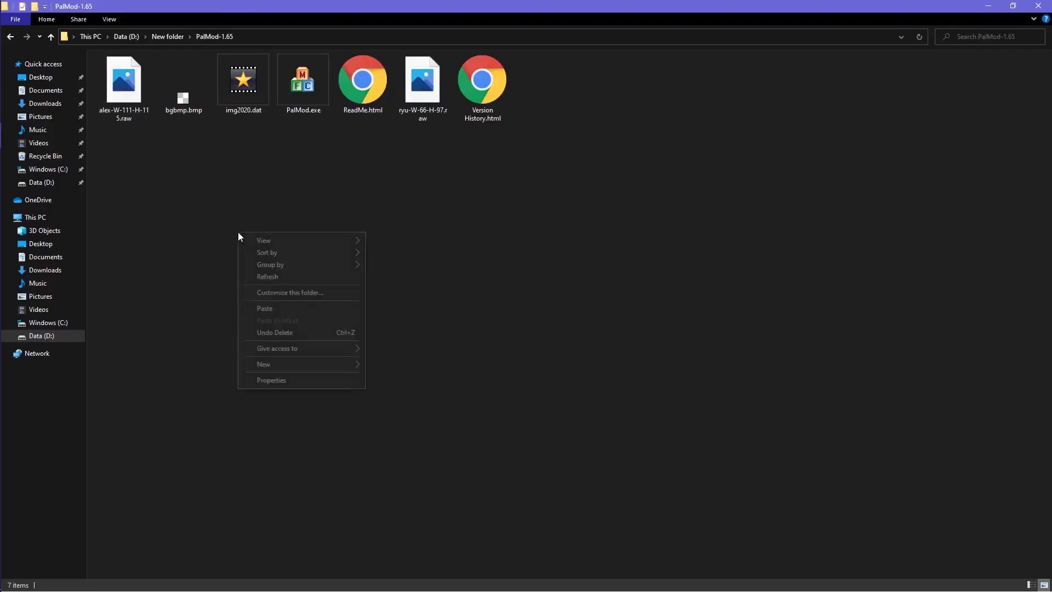
pyautogui.moveTo(337, 365)
pyautogui.click(377, 364)
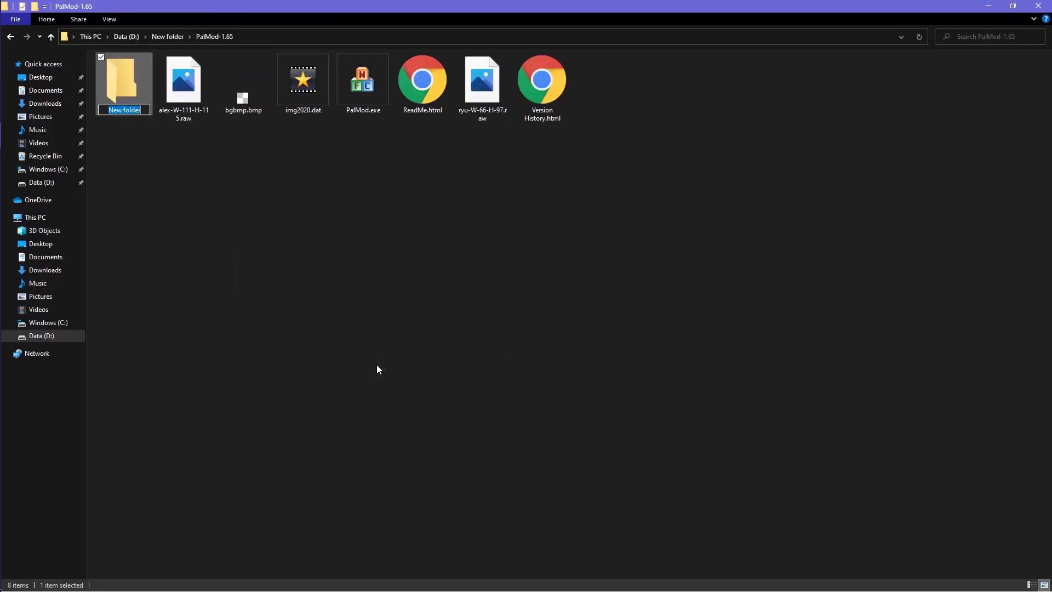
pyautogui.write('ROMs')
pyautogui.press('Return')
pyautogui.doubleClick(131, 108)
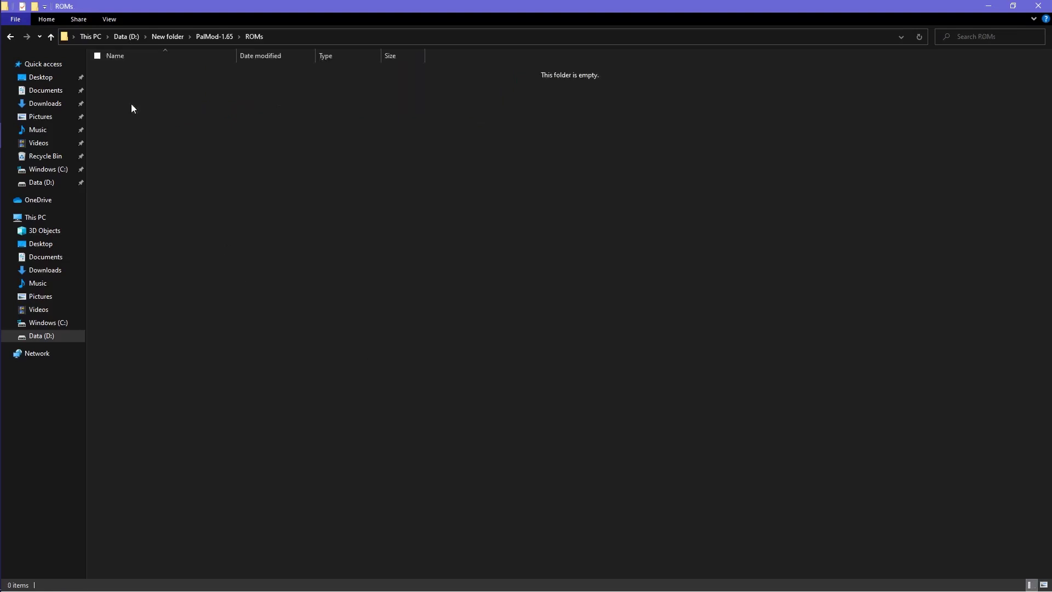
pyautogui.hotkey('ctrl', 'v')
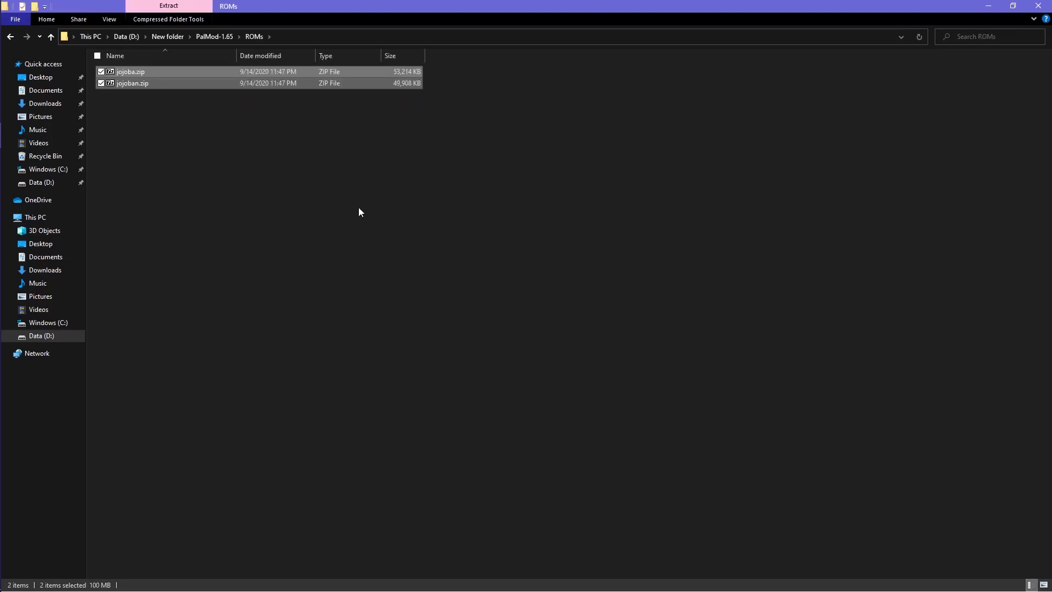
# Step: Extract jojoban.zip and jojoba.zip into their own folders with 7-Zip
pyautogui.click(359, 209)
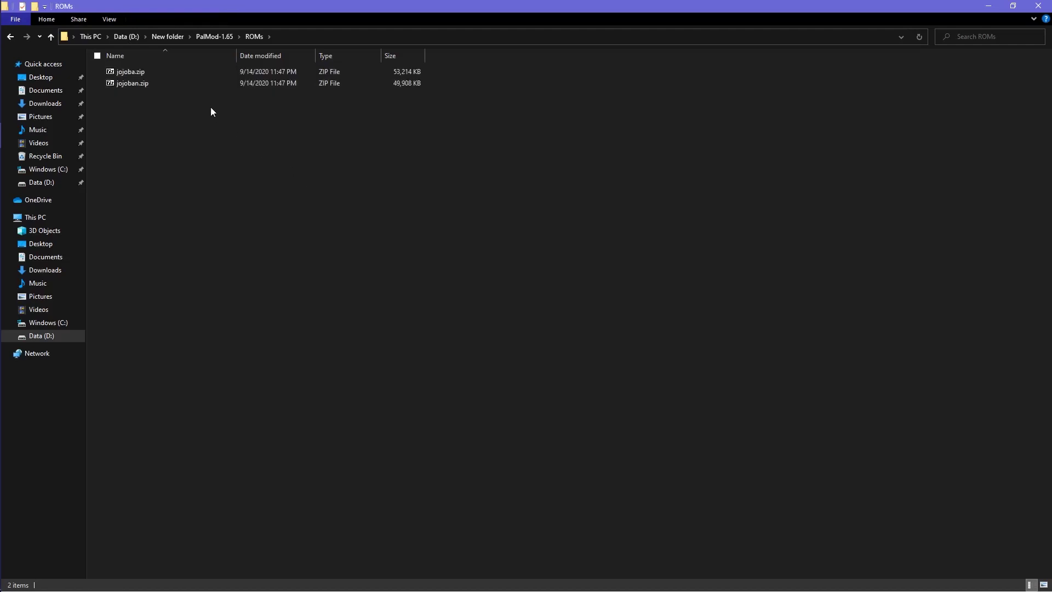
pyautogui.click(199, 88)
pyautogui.rightClick(199, 87)
pyautogui.moveTo(255, 109)
pyautogui.click(401, 134)
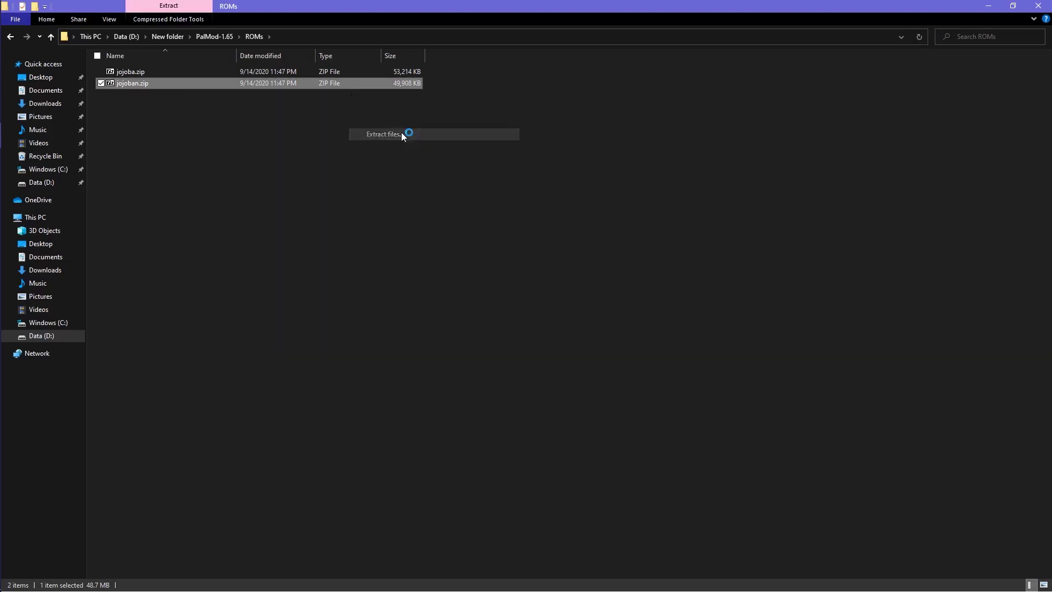
pyautogui.click(512, 366)
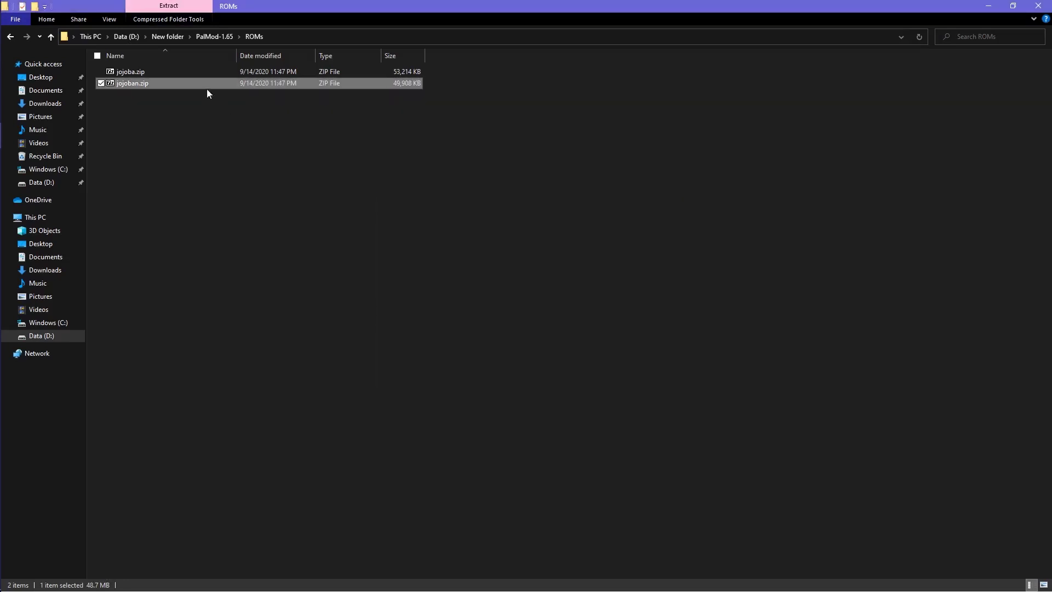
pyautogui.rightClick(185, 83)
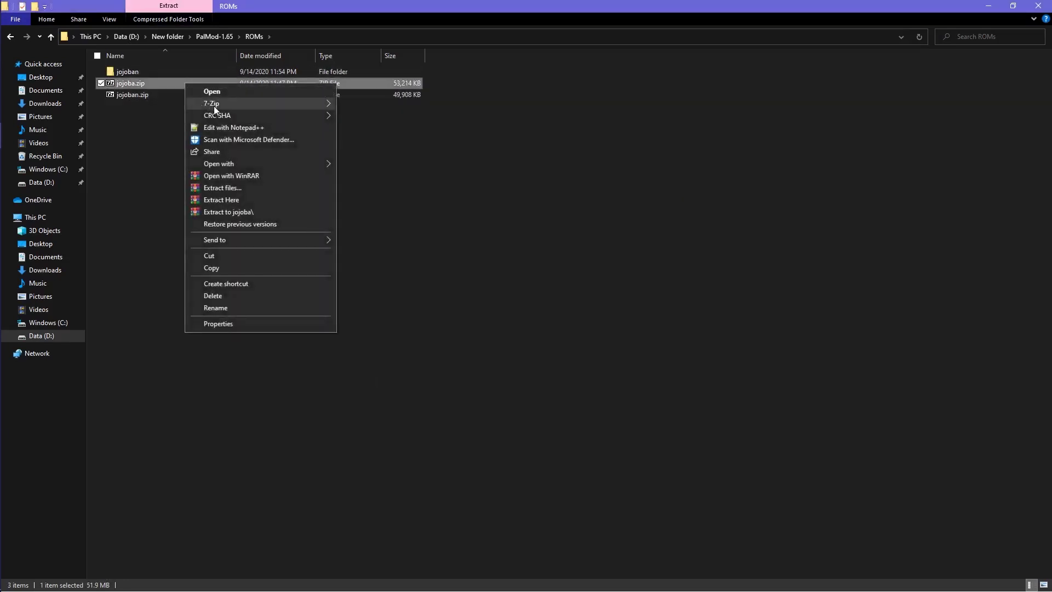
pyautogui.moveTo(216, 104)
pyautogui.click(386, 130)
pyautogui.click(511, 373)
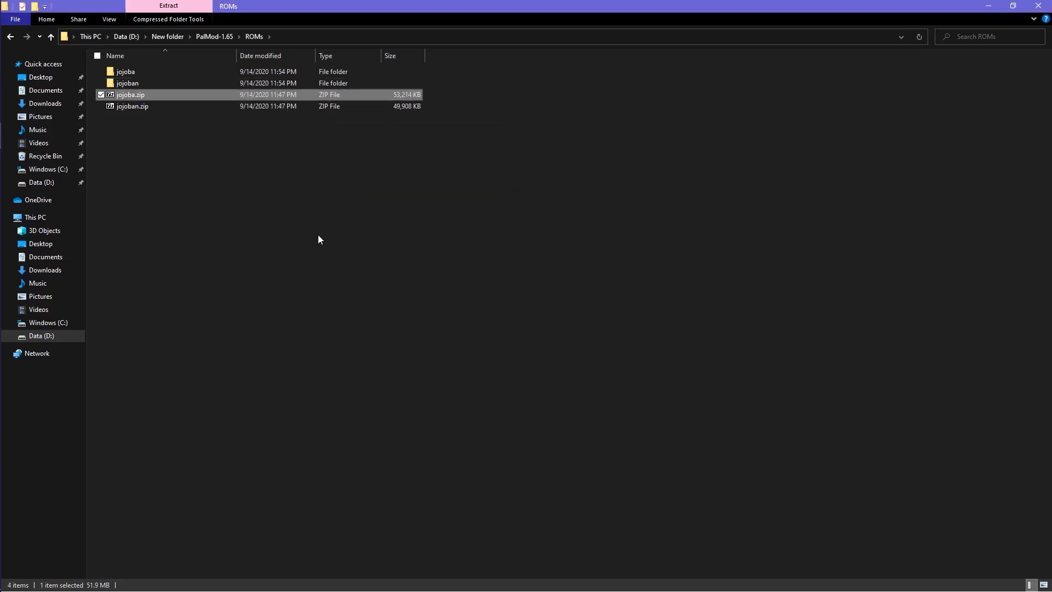
pyautogui.click(318, 235)
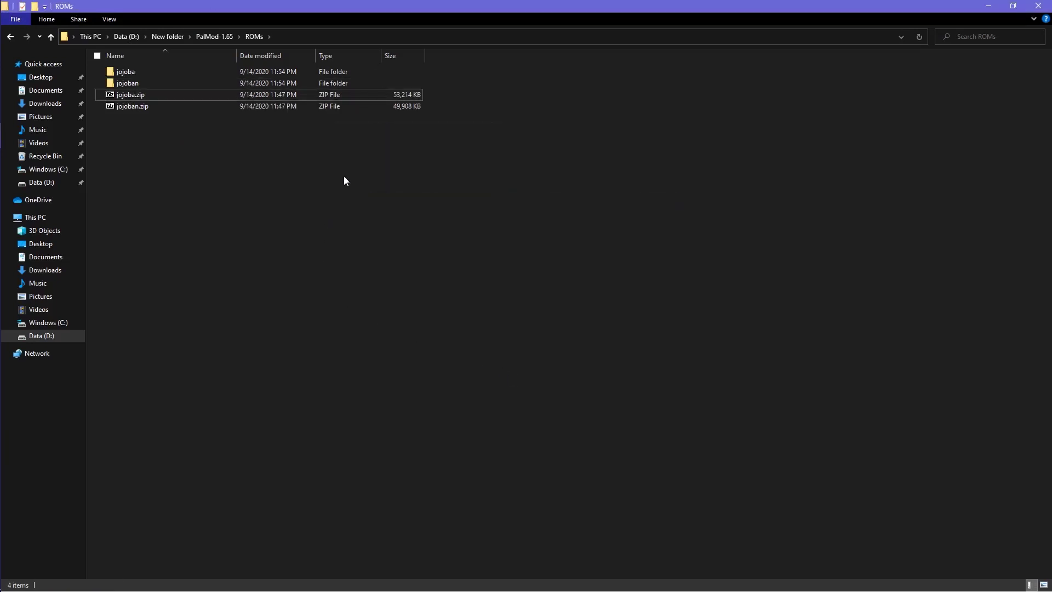
pyautogui.hotkey('alt', 'Tab')
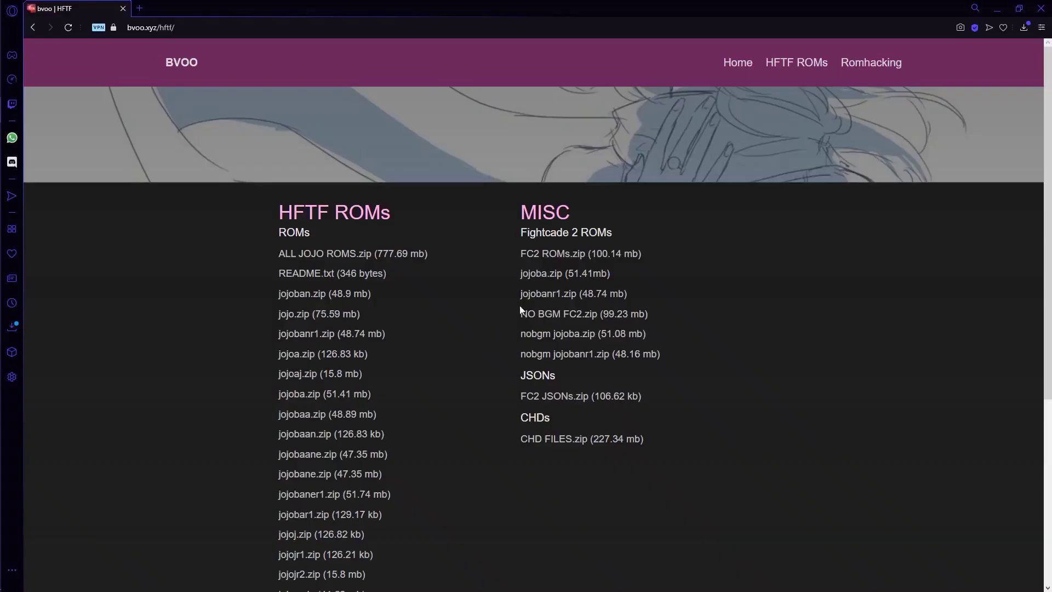
# Step: Download jojoba.zip, jojobanr1.zip and jojoban.zip from bvoo.xyz/hftf and check the downloads list
pyautogui.click(555, 272)
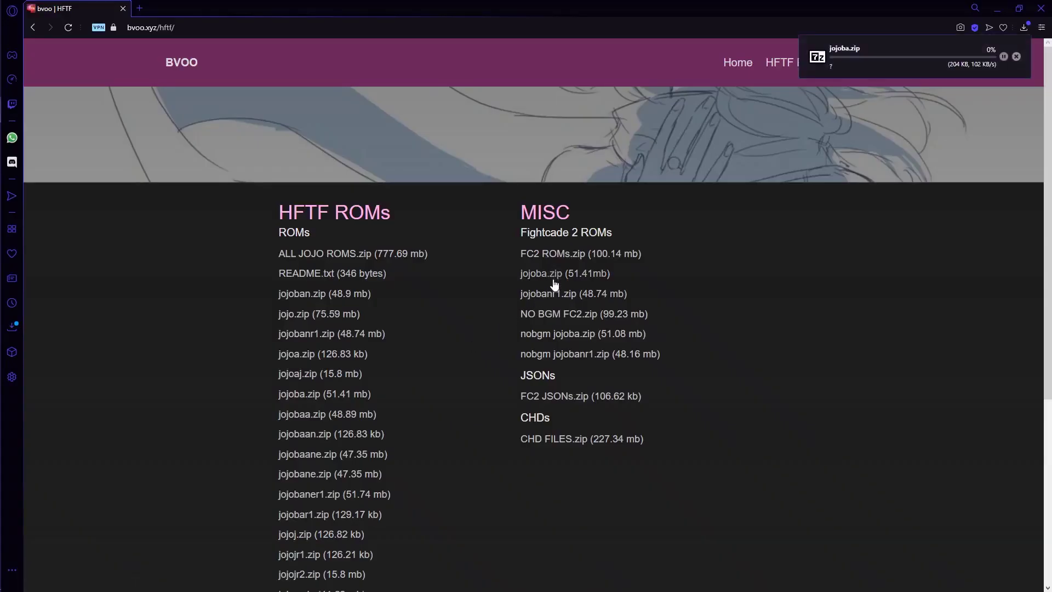
pyautogui.click(553, 296)
pyautogui.click(336, 300)
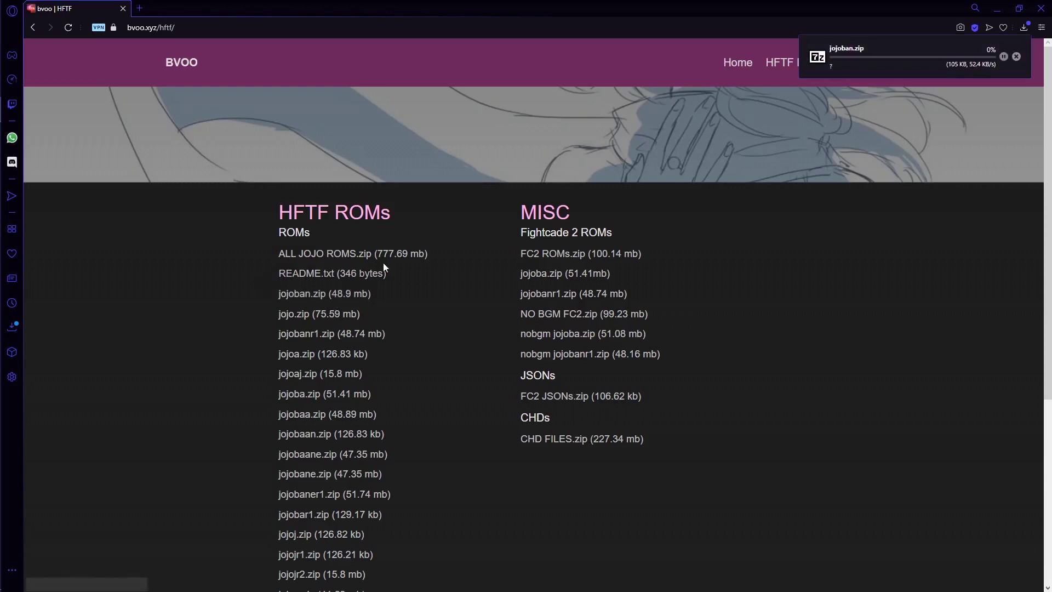
pyautogui.click(1024, 27)
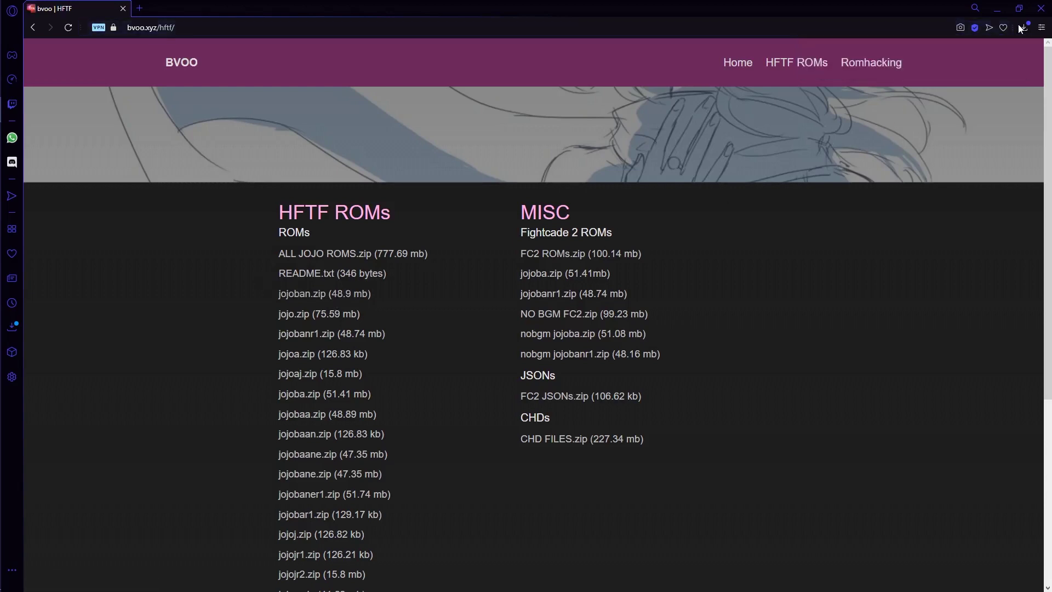
pyautogui.click(1024, 27)
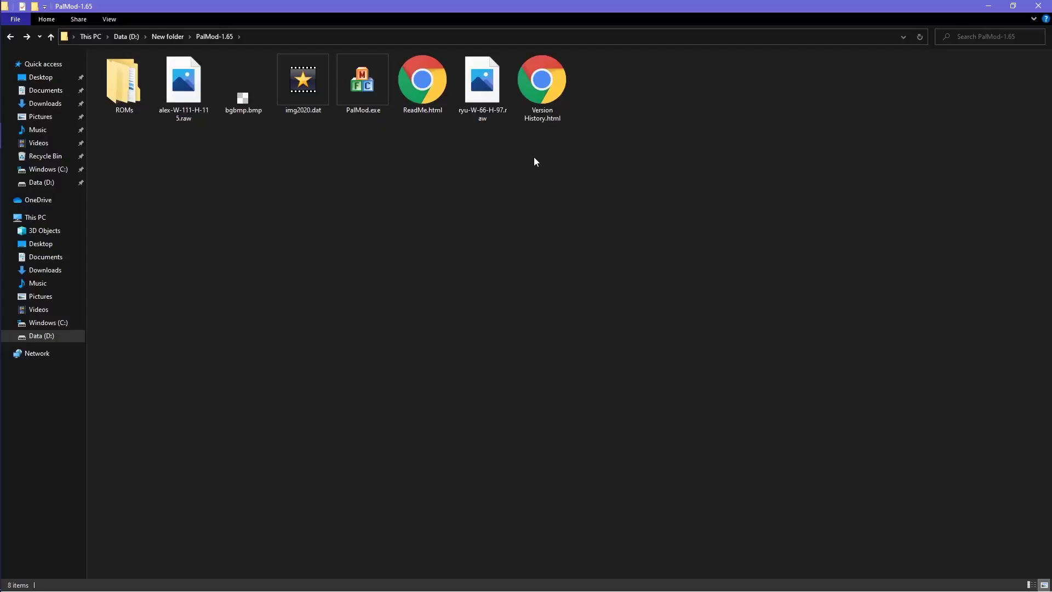
# Step: Launch PalMod and set Settings to 16 Colors Per Line
pyautogui.doubleClick(381, 96)
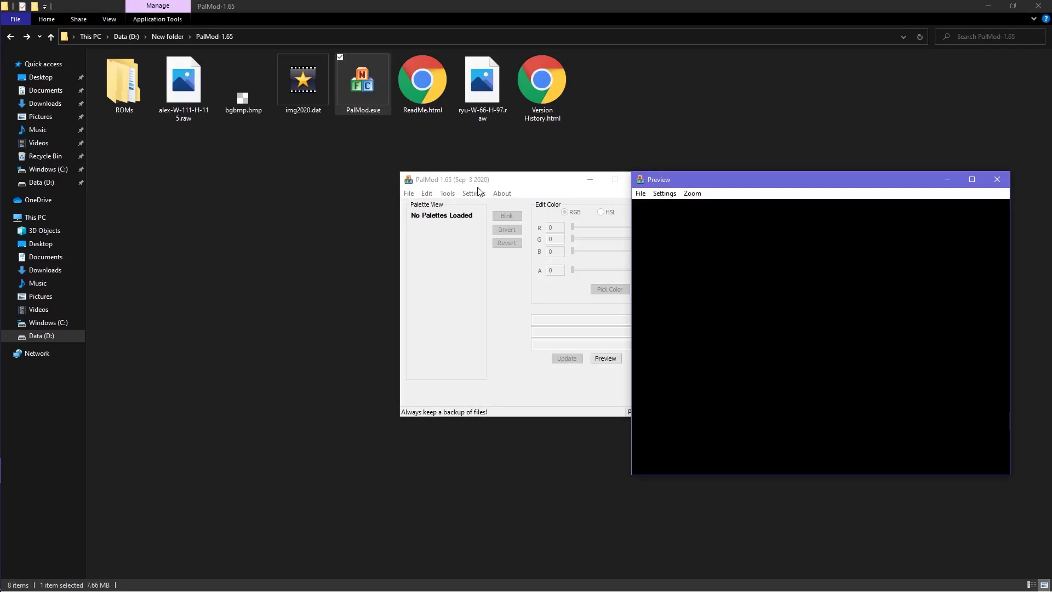
pyautogui.click(479, 193)
pyautogui.moveTo(504, 255)
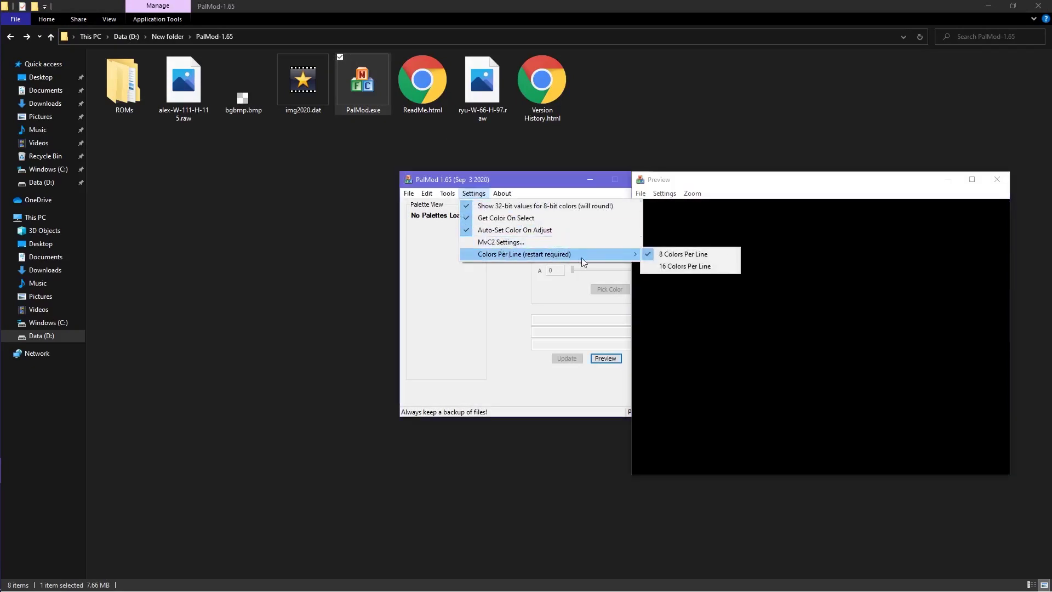
pyautogui.click(674, 266)
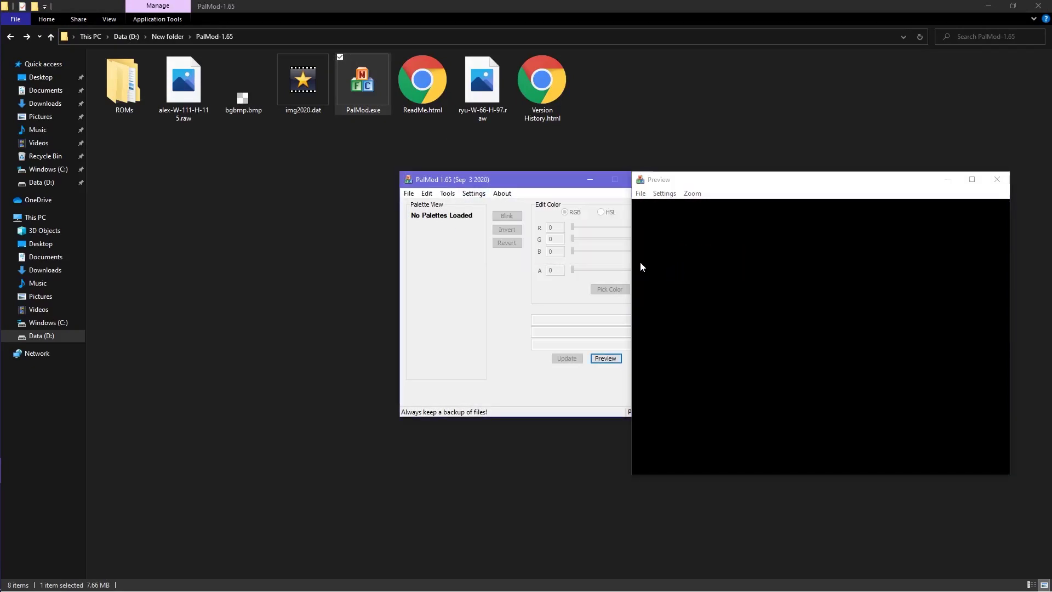
# Step: Close and relaunch PalMod so the 16-colour setting takes effect
pyautogui.moveTo(570, 184); pyautogui.dragTo(535, 183)
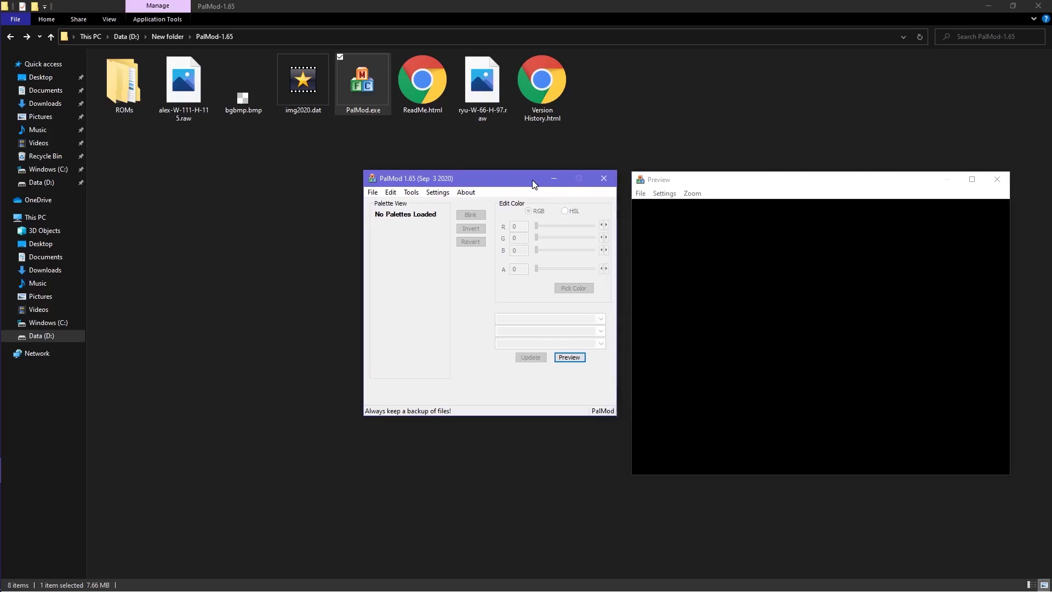
pyautogui.click(613, 179)
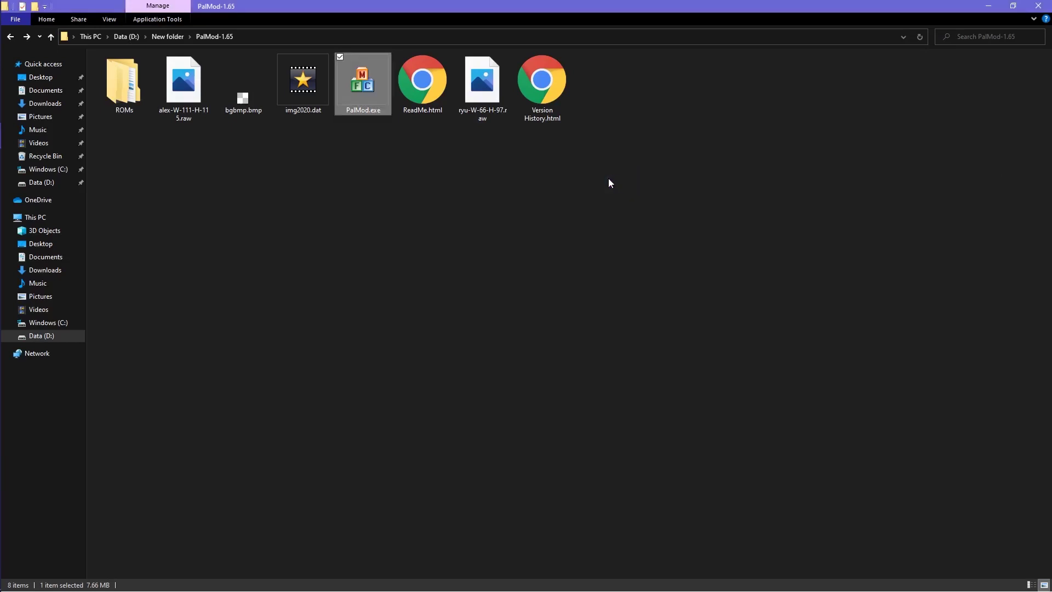
pyautogui.doubleClick(385, 86)
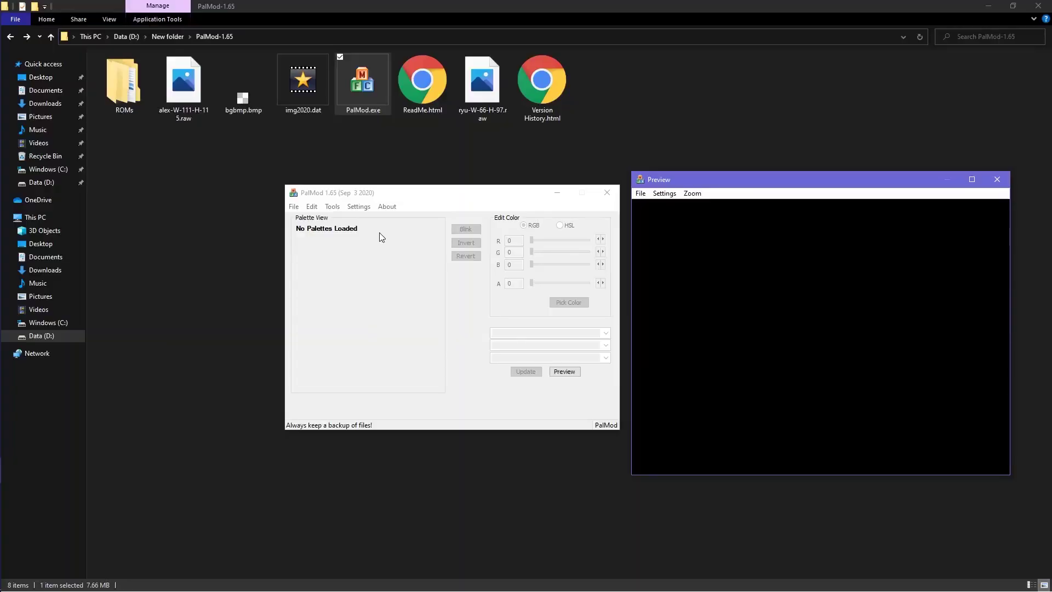
pyautogui.click(293, 206)
# Step: Load Jojo's Characters (Arcade)(Japan) from the New folder > PalMod-1.65 > ROMs > jojoba directory
pyautogui.moveTo(336, 233)
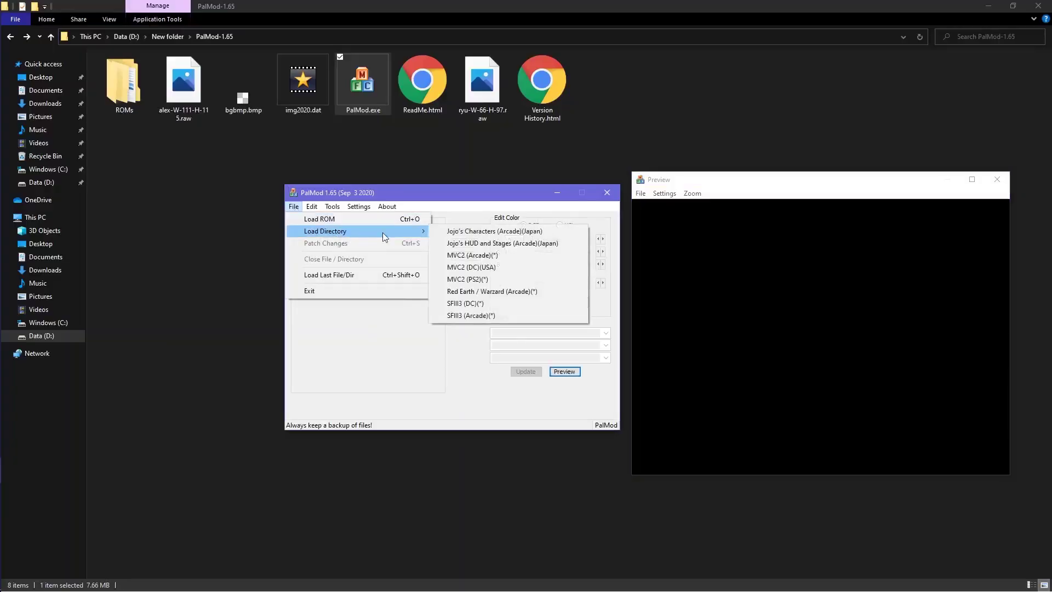
pyautogui.click(443, 232)
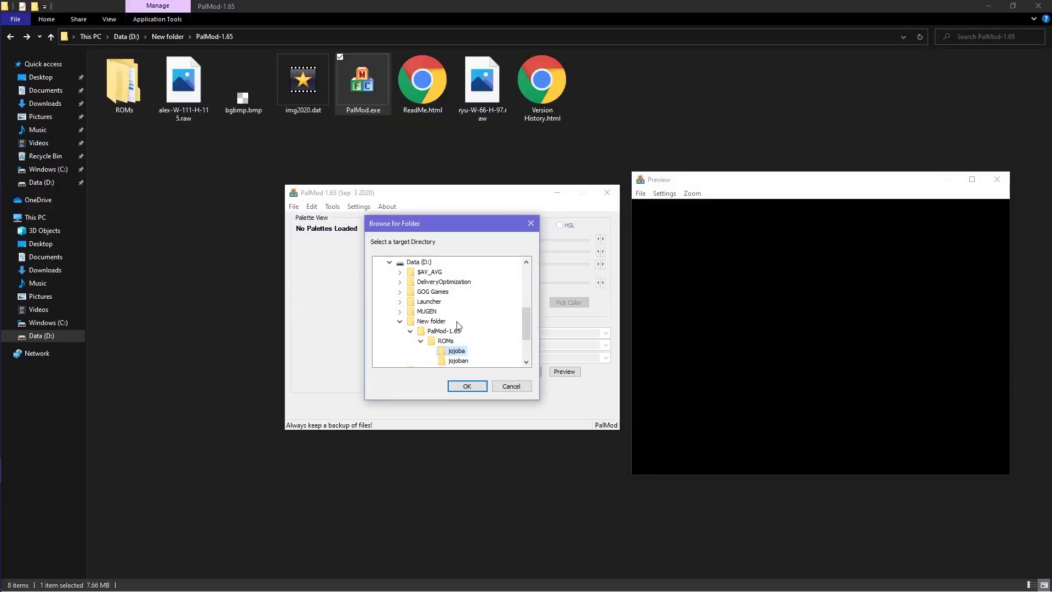
pyautogui.click(415, 342)
pyautogui.click(410, 332)
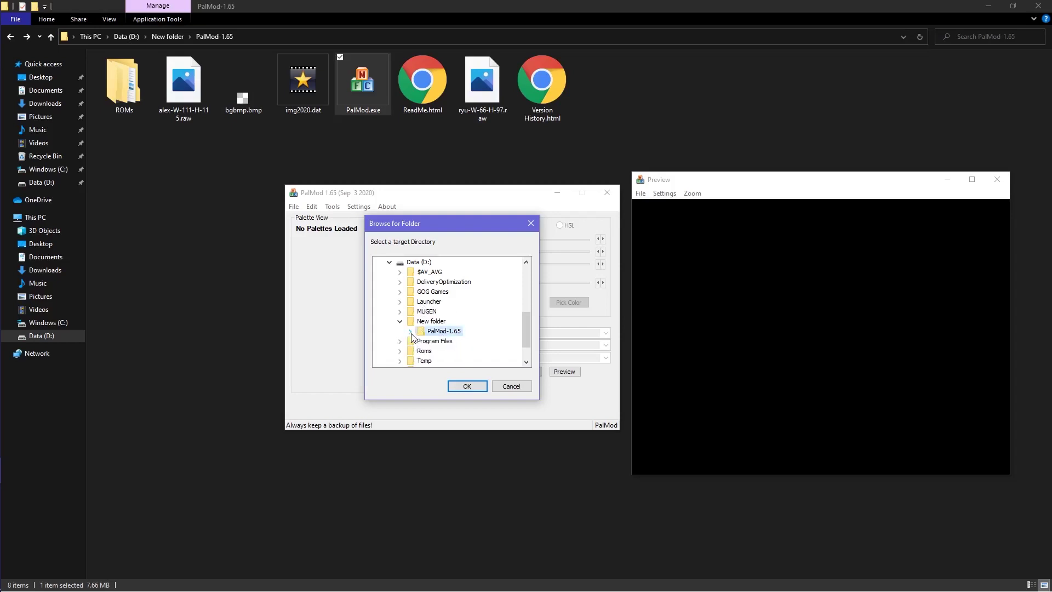
pyautogui.click(399, 321)
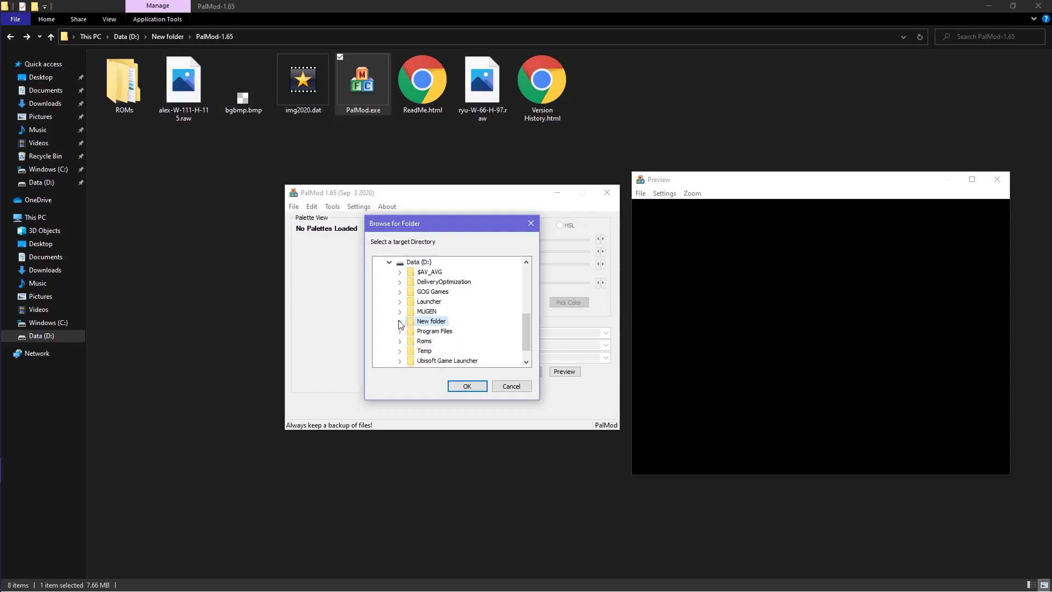
pyautogui.click(389, 262)
pyautogui.click(390, 363)
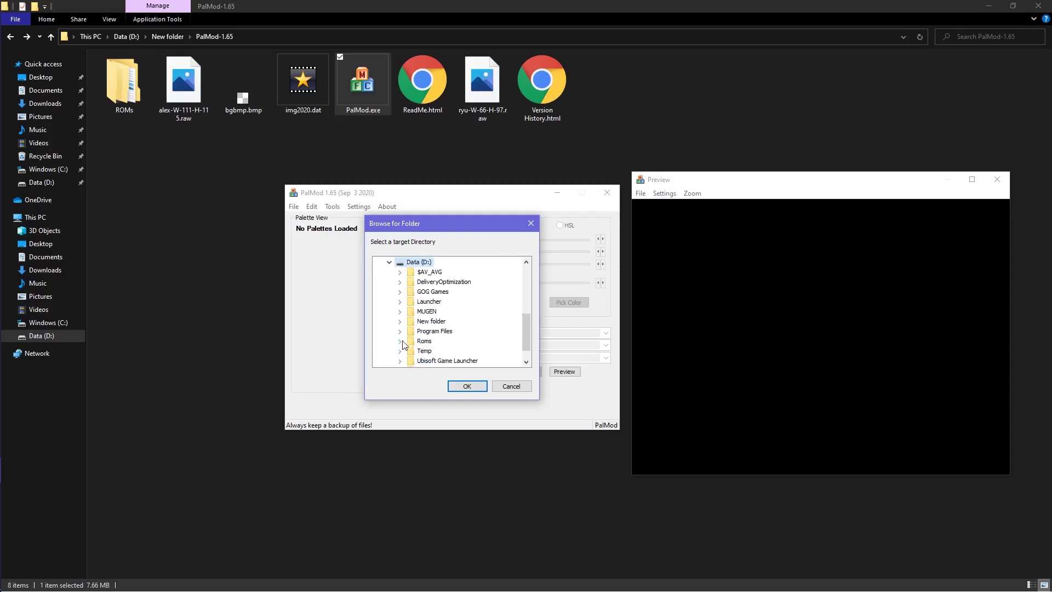
pyautogui.click(400, 320)
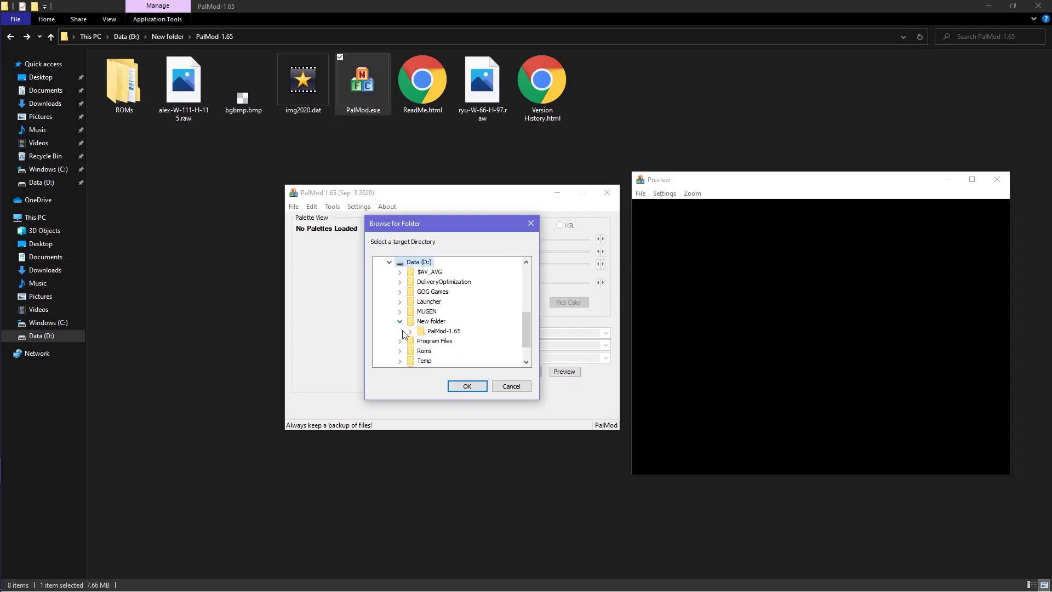
pyautogui.click(410, 331)
pyautogui.click(421, 341)
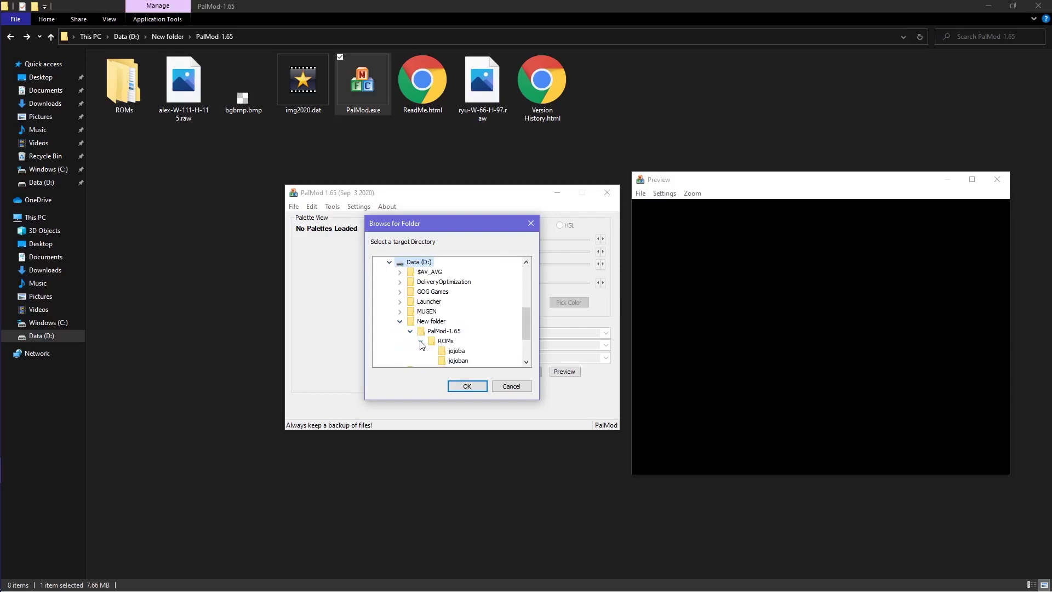
pyautogui.click(453, 351)
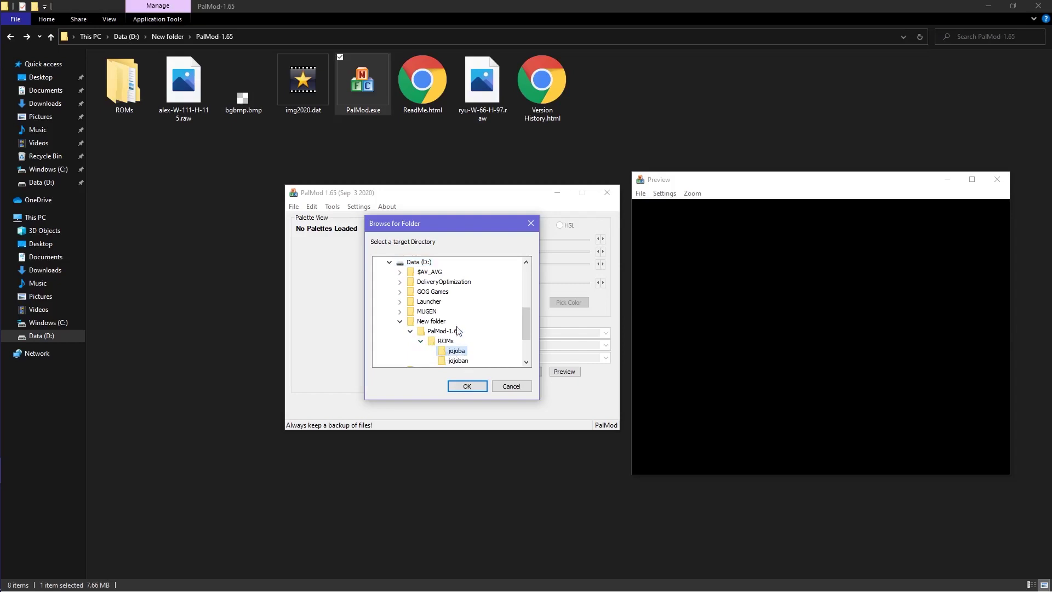
pyautogui.click(465, 386)
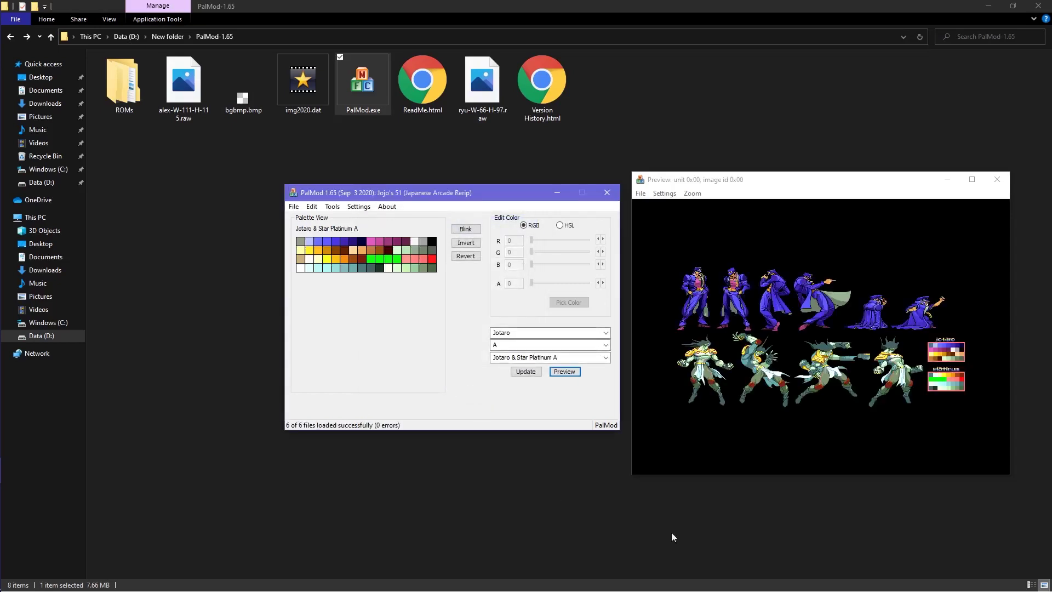
# Step: Load the HUD and Stages data from the jojoba folder
pyautogui.click(750, 392)
pyautogui.click(294, 273)
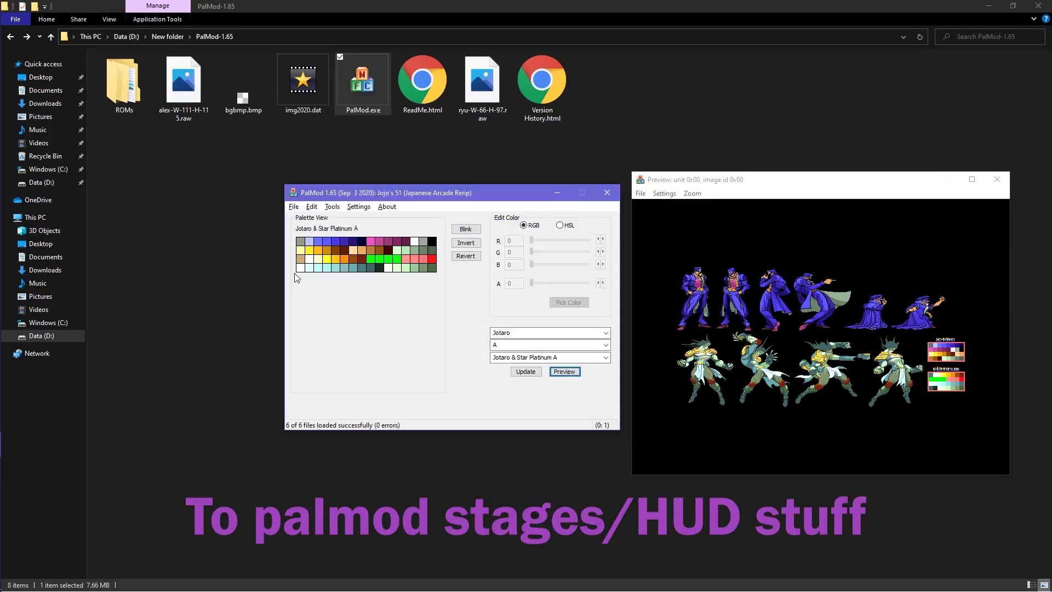
pyautogui.click(294, 207)
pyautogui.moveTo(349, 235)
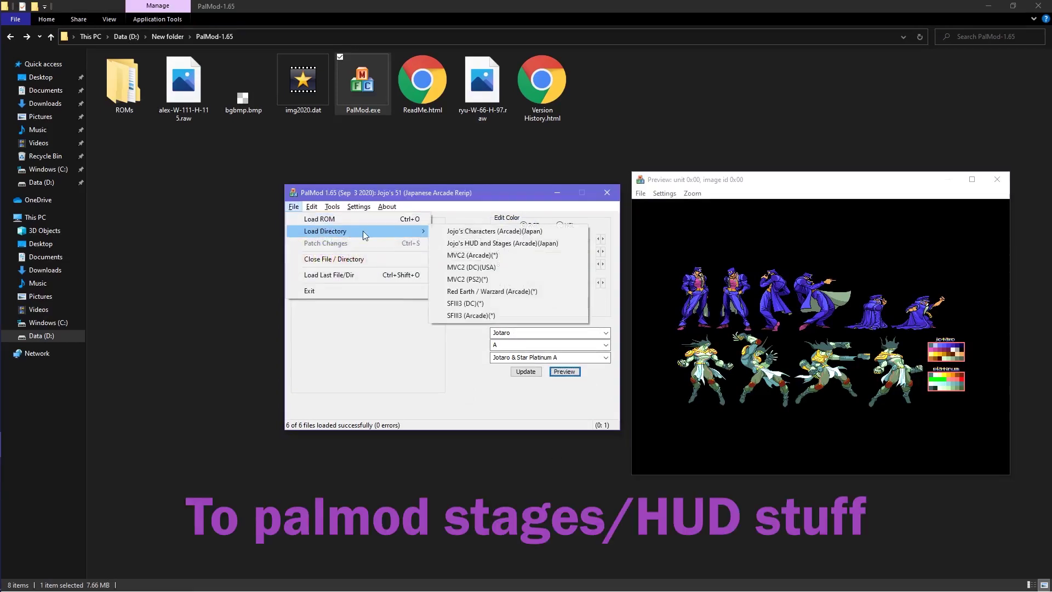
pyautogui.click(477, 242)
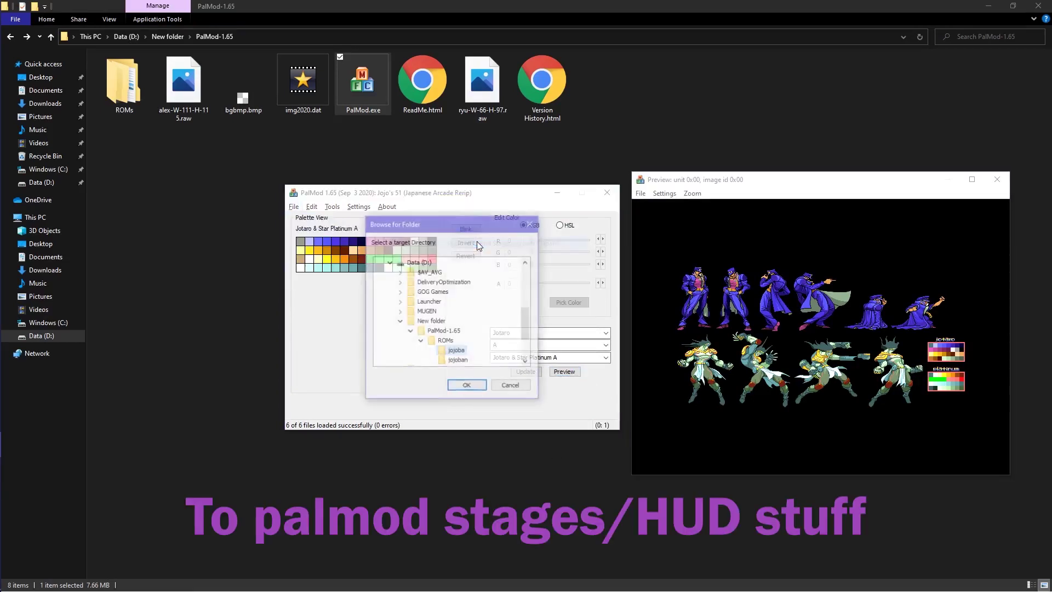
pyautogui.click(467, 386)
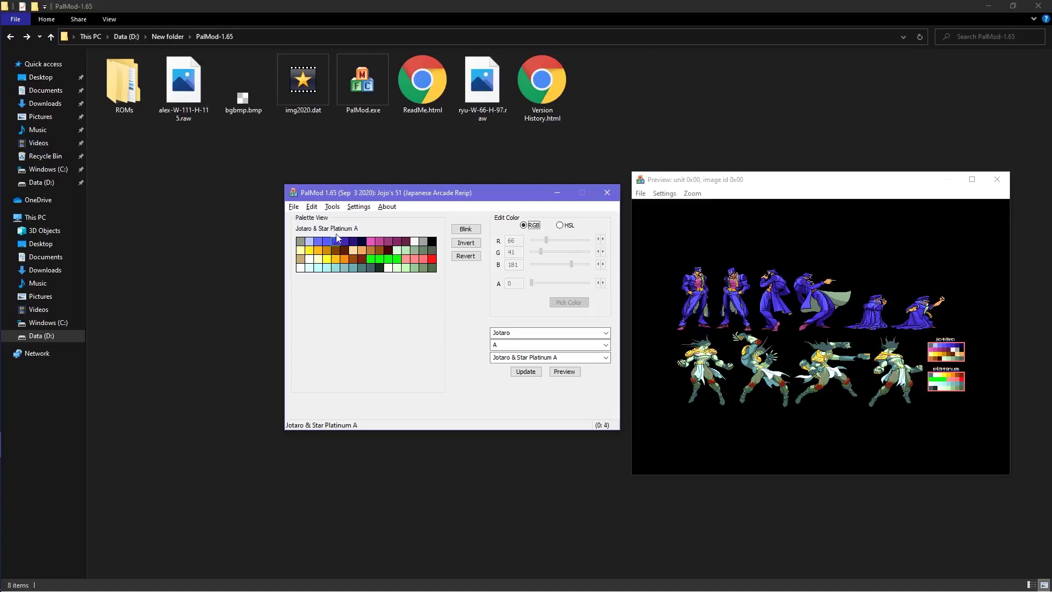
# Step: Raise the red and green values of Jotaro's blue colour, then try HSL hue values
pyautogui.click(344, 242)
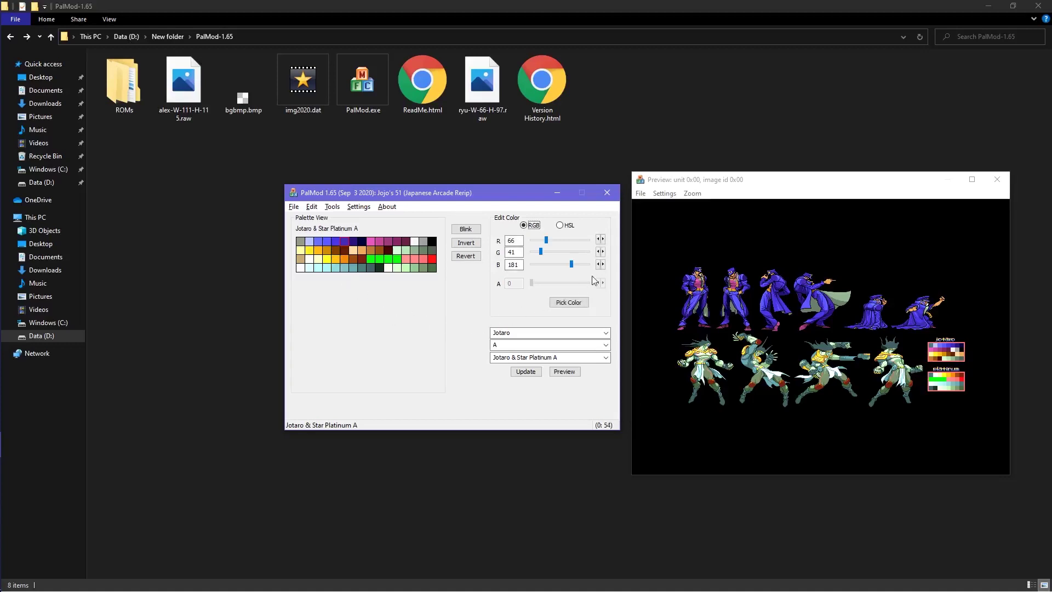
pyautogui.moveTo(546, 242)
pyautogui.mouseDown()
pyautogui.moveTo(586, 247)
pyautogui.moveTo(547, 251)
pyautogui.mouseUp()
pyautogui.moveTo(544, 255); pyautogui.dragTo(584, 267)
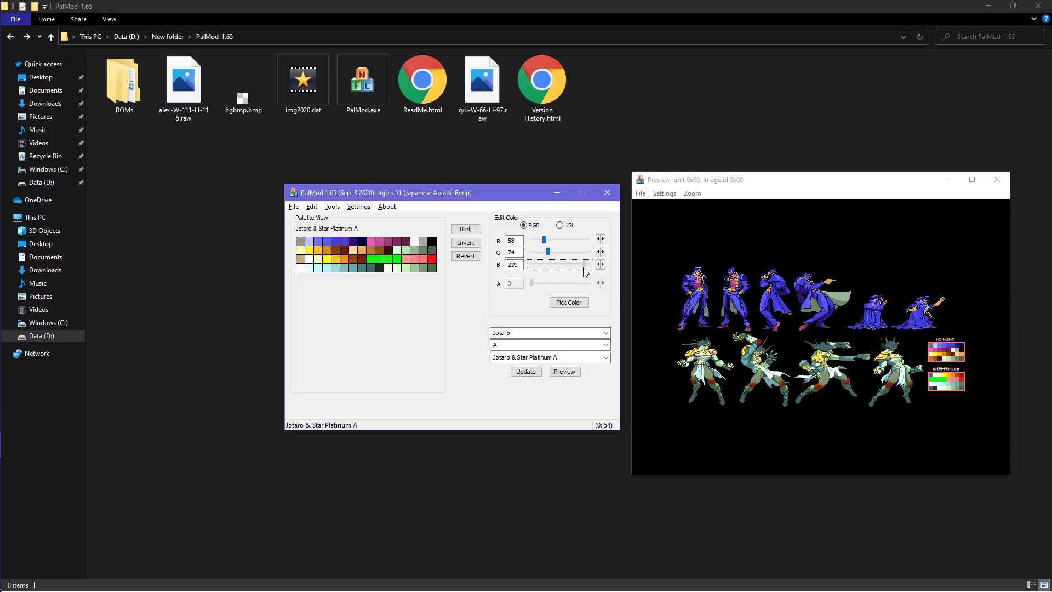
pyautogui.click(565, 225)
pyautogui.moveTo(534, 246); pyautogui.dragTo(554, 270)
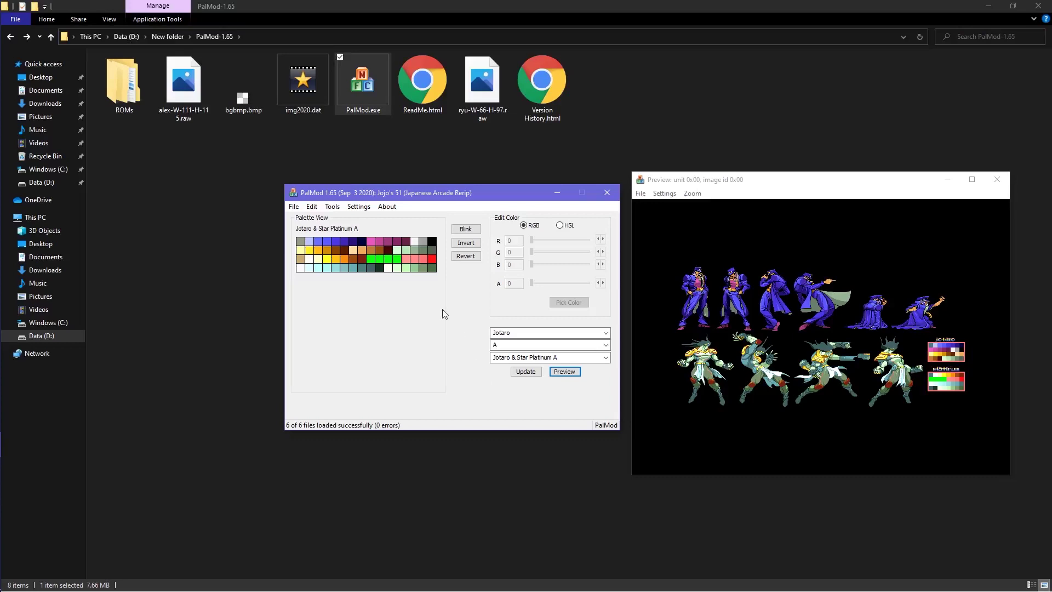
# Step: Recolour Jotaro's blue to a purple shade from the colour chooser and update the palette
pyautogui.click(349, 242)
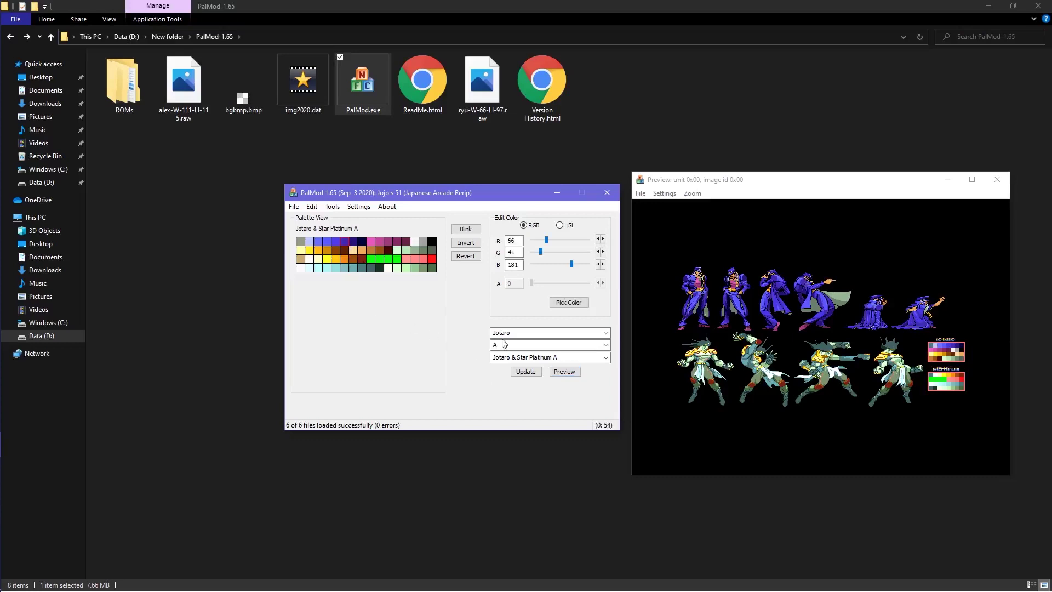
pyautogui.click(578, 307)
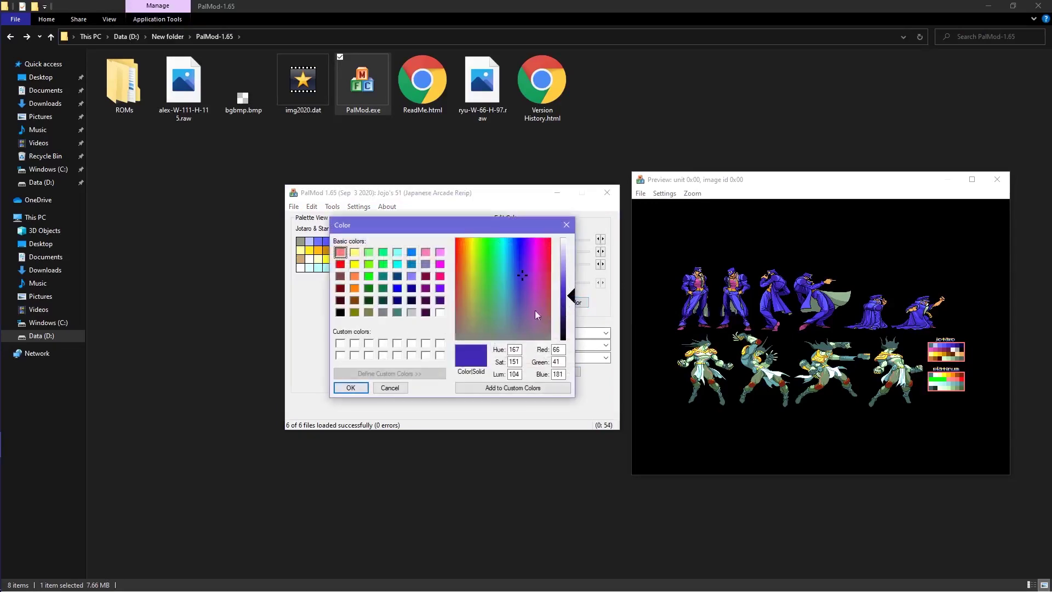
pyautogui.click(366, 253)
pyautogui.click(411, 252)
pyautogui.click(399, 265)
pyautogui.click(395, 277)
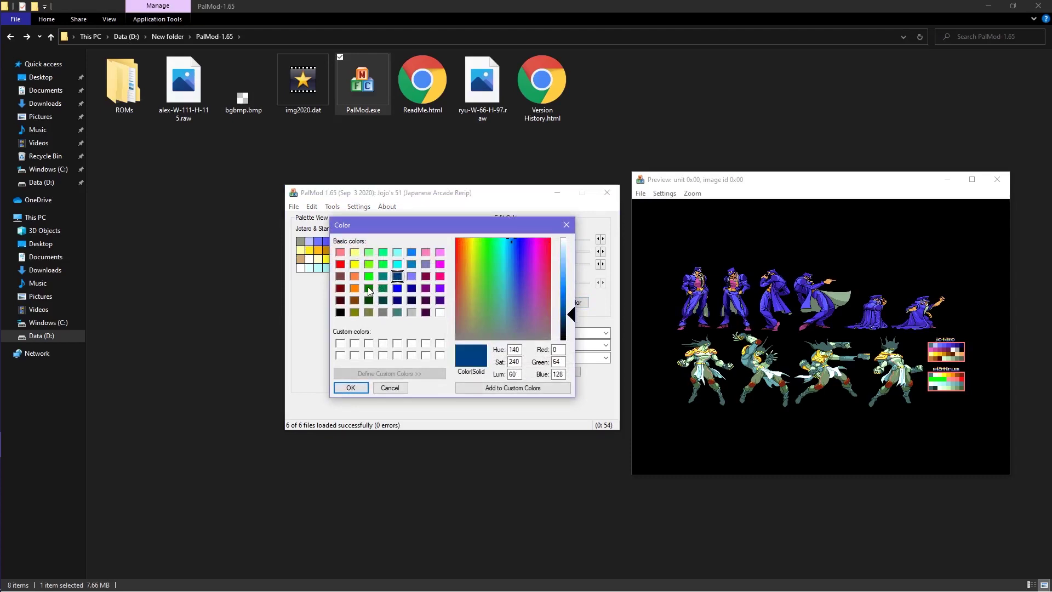
pyautogui.click(369, 289)
pyautogui.moveTo(490, 240); pyautogui.dragTo(529, 248)
pyautogui.click(359, 388)
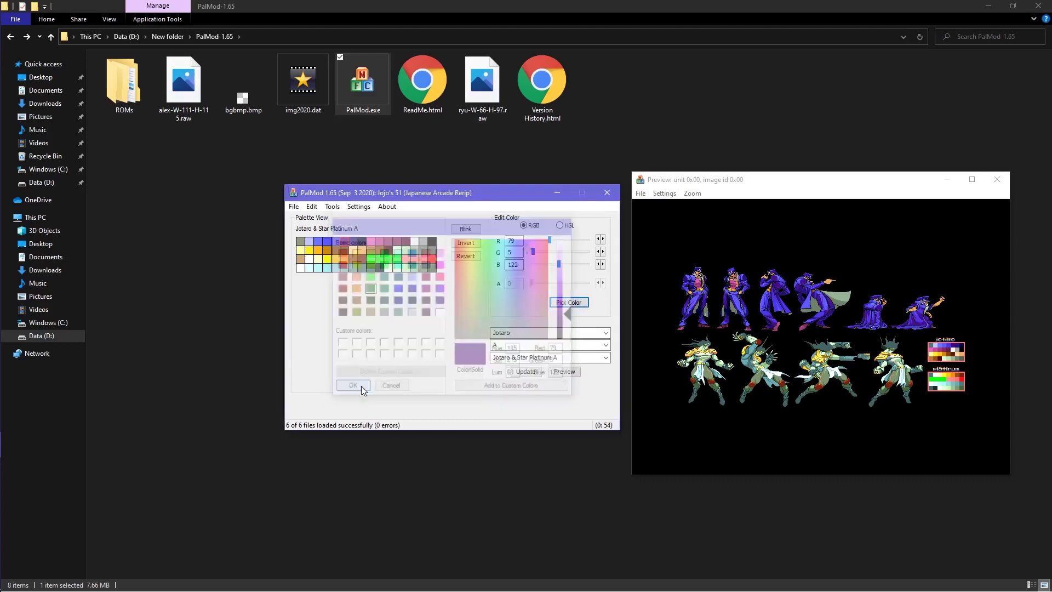
pyautogui.click(521, 373)
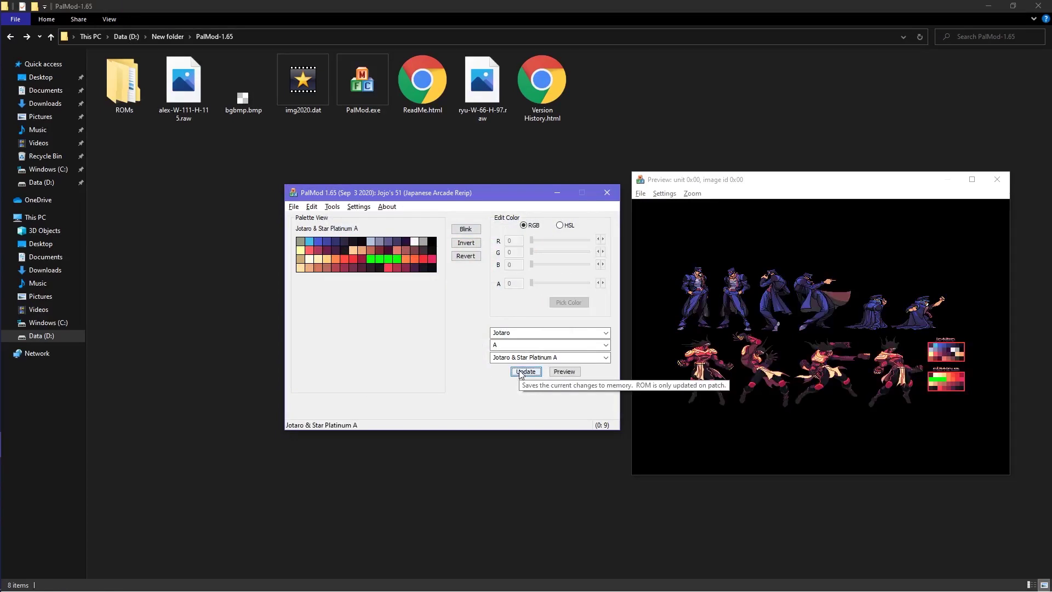
# Step: Check the Star Breaker Super A palette, then return to Jotaro & Star Platinum A
pyautogui.click(605, 358)
pyautogui.click(594, 374)
pyautogui.click(606, 357)
pyautogui.click(581, 368)
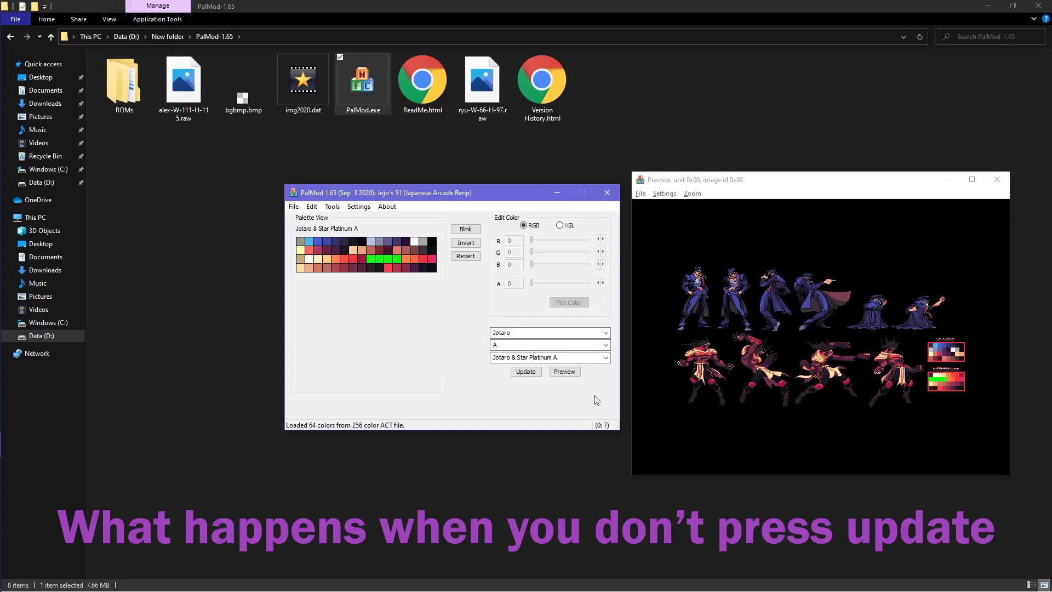
pyautogui.click(606, 357)
pyautogui.click(590, 376)
pyautogui.press('Down')
pyautogui.click(606, 357)
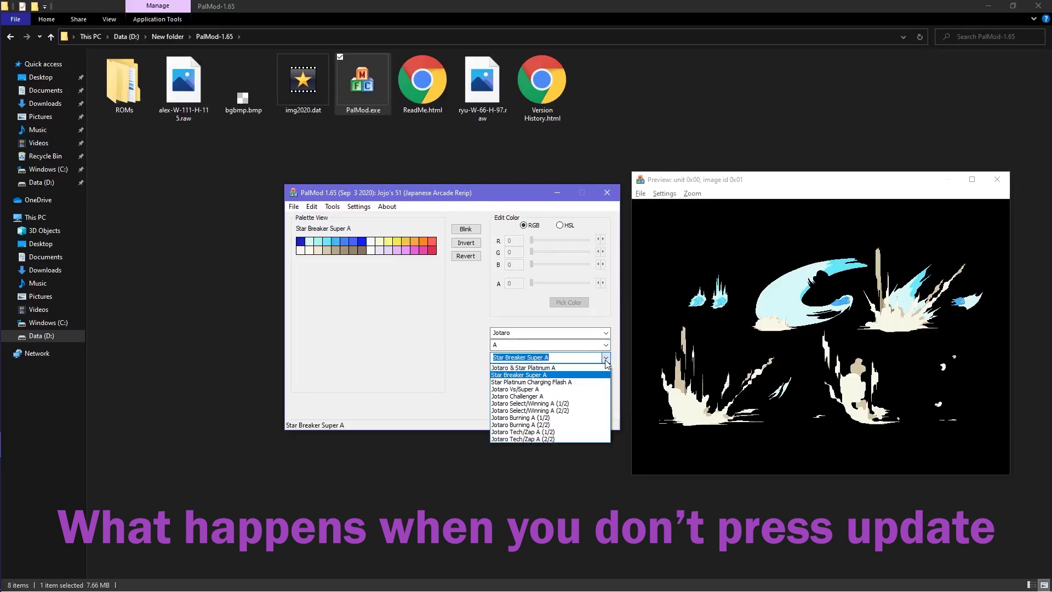
pyautogui.click(586, 369)
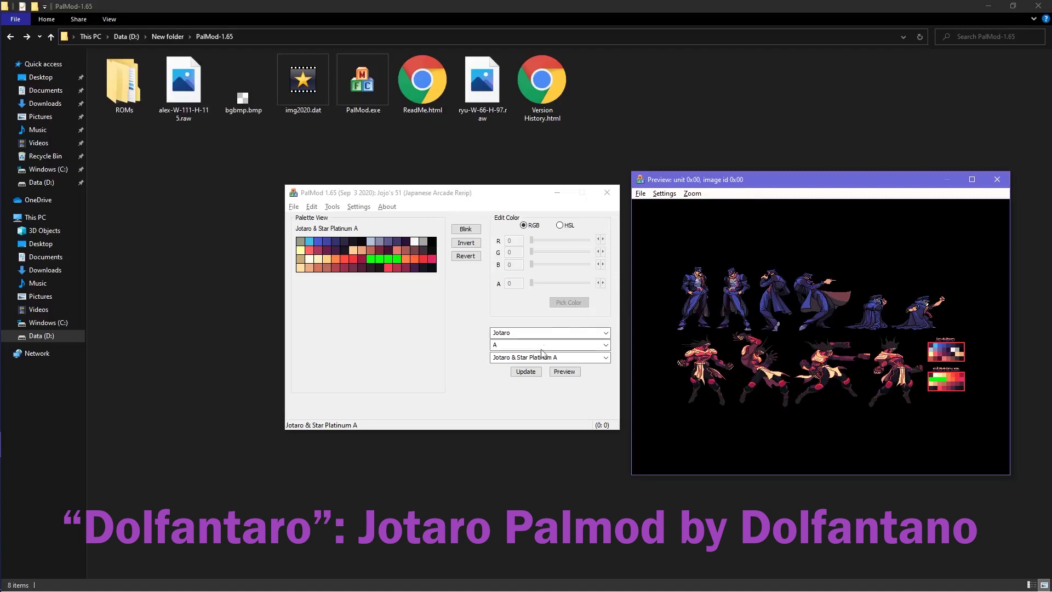
# Step: Review the Jotaro Vs/Super A, Burning A, Tech/Zap A and Select/Winning A palettes
pyautogui.click(485, 371)
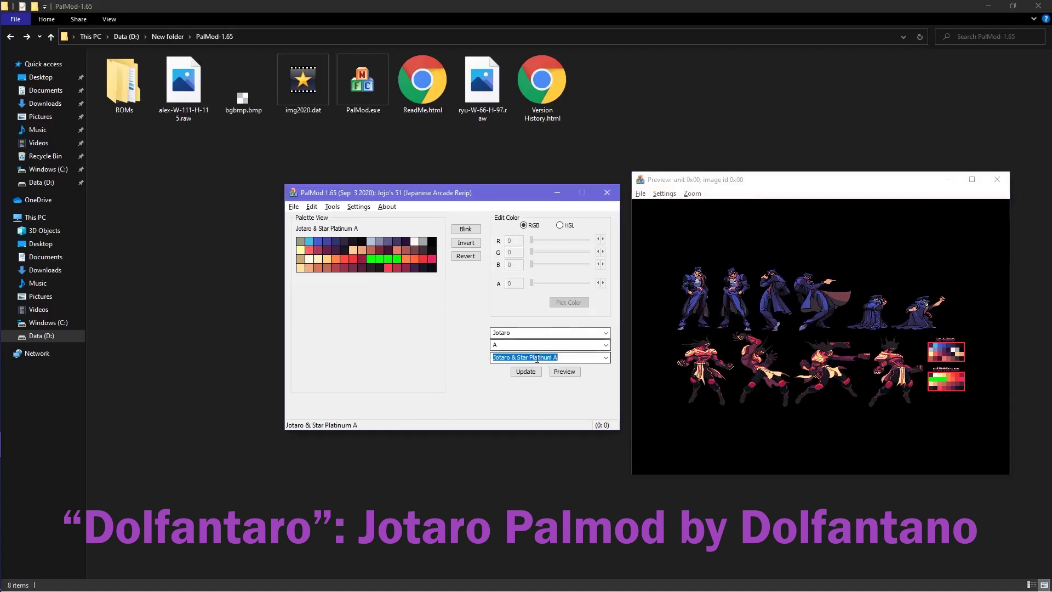
pyautogui.press('Down')
pyautogui.press('Down')
pyautogui.press('Down')
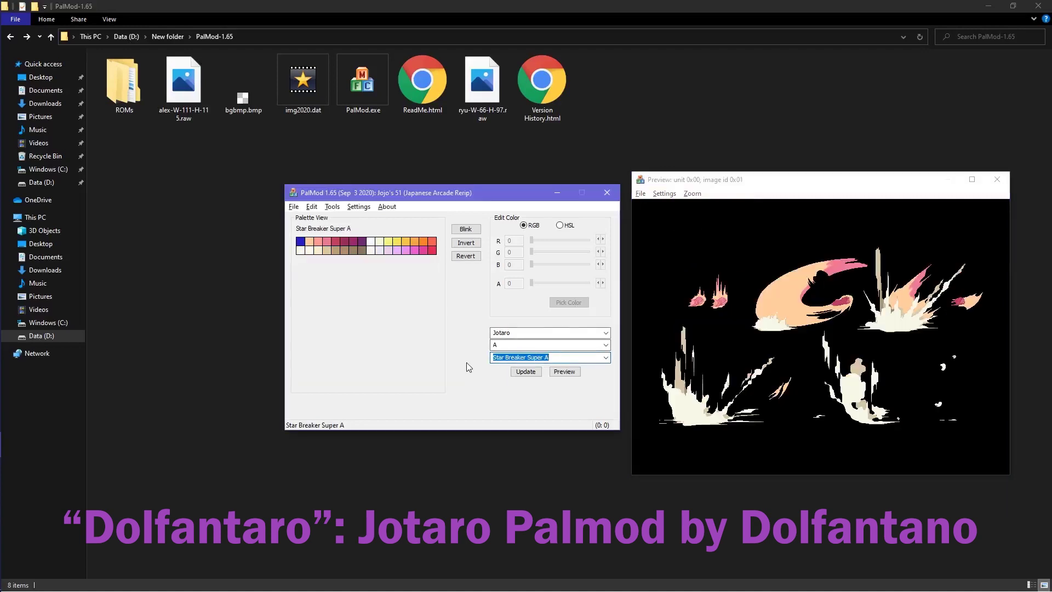
pyautogui.press('Down')
pyautogui.press('Down')
pyautogui.press('Down')
pyautogui.press('Down')
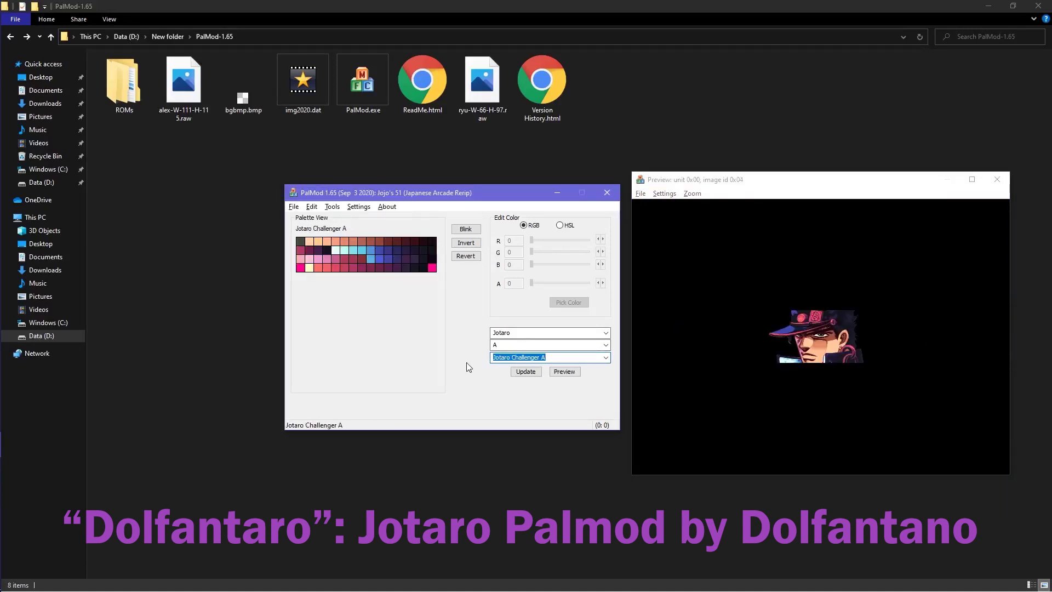
pyautogui.press('Down')
pyautogui.press('Down')
pyautogui.press('Down')
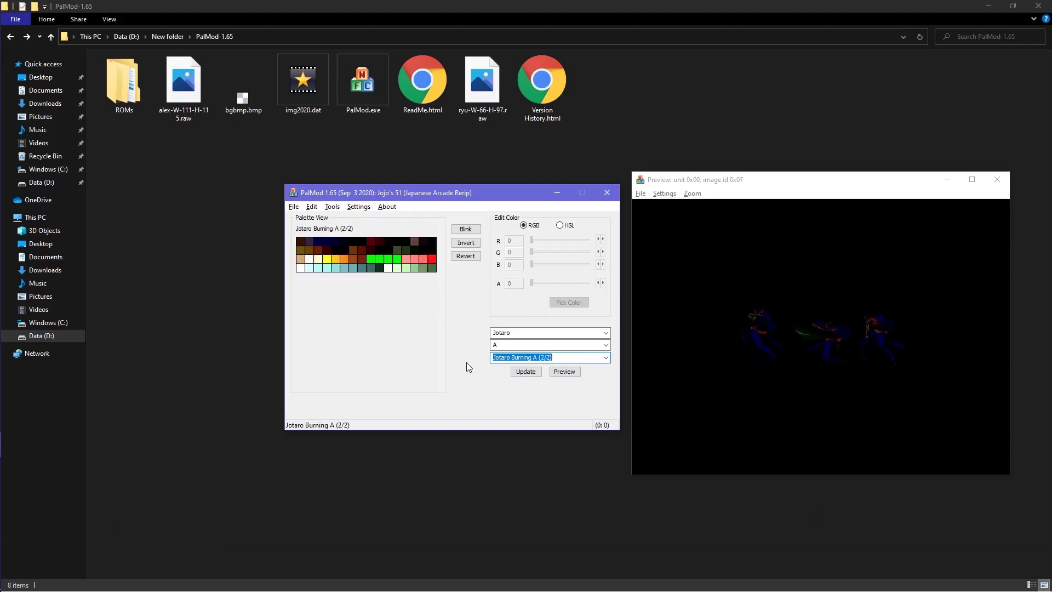
pyautogui.press('Down')
pyautogui.press('Down')
pyautogui.press('Down')
# Step: Patch the colour changes into the ROM files and quit PalMod
pyautogui.click(295, 207)
pyautogui.moveTo(308, 214)
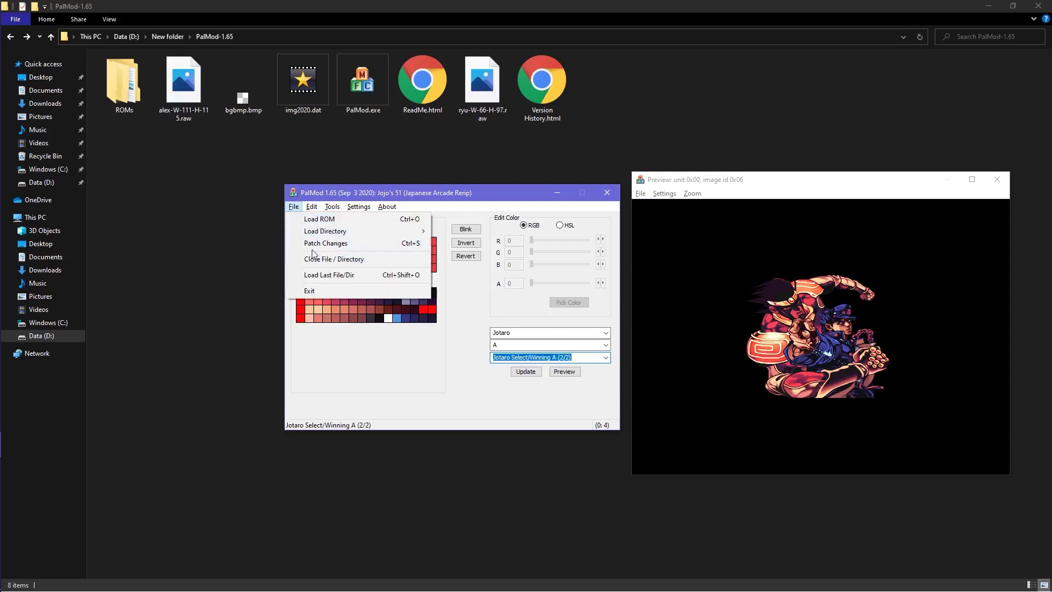
pyautogui.click(316, 246)
pyautogui.click(294, 207)
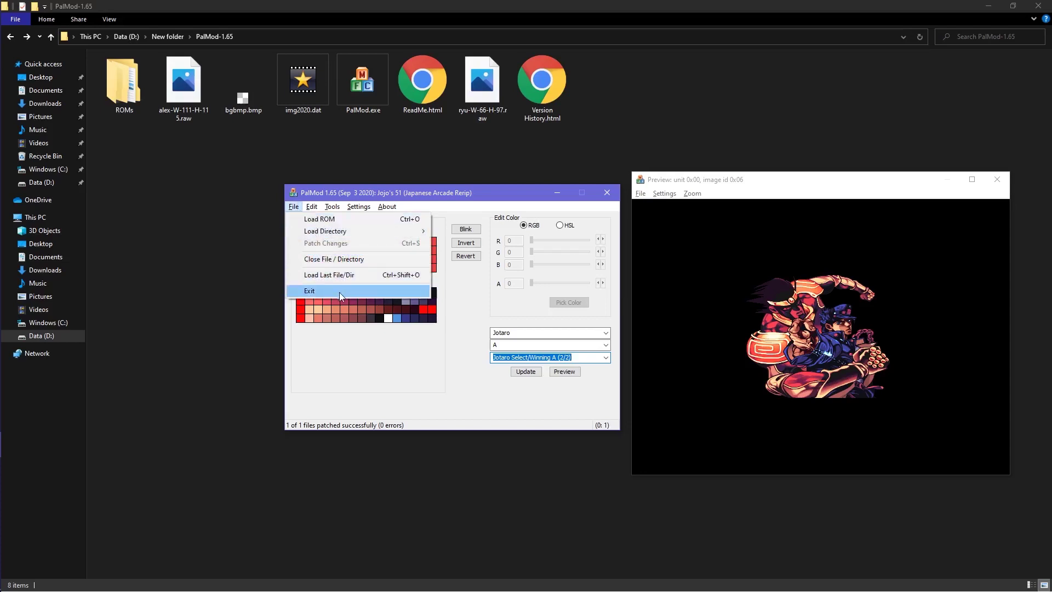
pyautogui.click(340, 293)
# Step: Compress the jojoba folder into jojoba.zip inside the ROMs folder
pyautogui.doubleClick(124, 82)
pyautogui.click(169, 85)
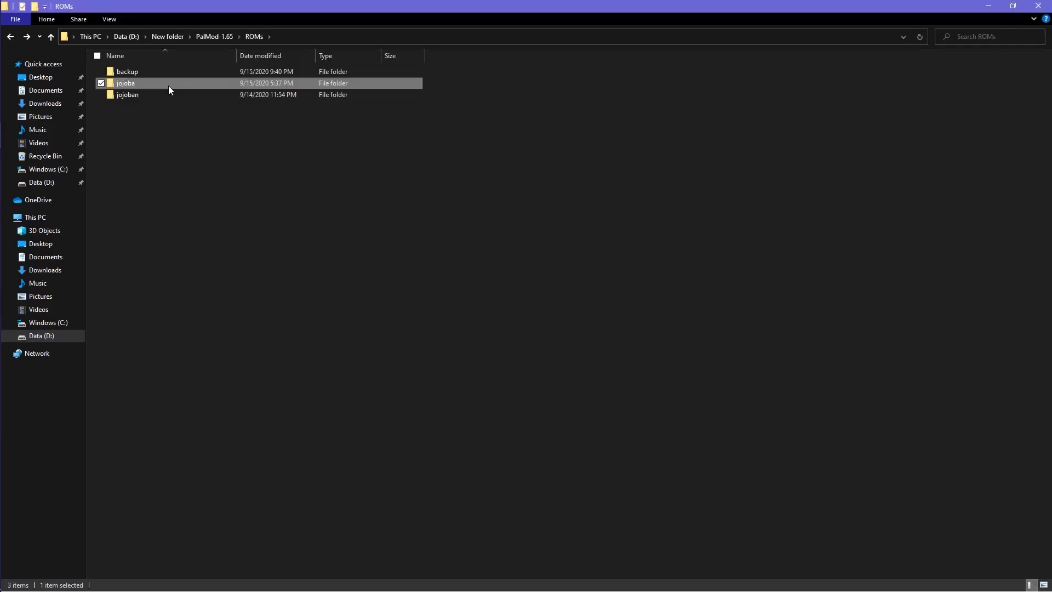
pyautogui.rightClick(199, 81)
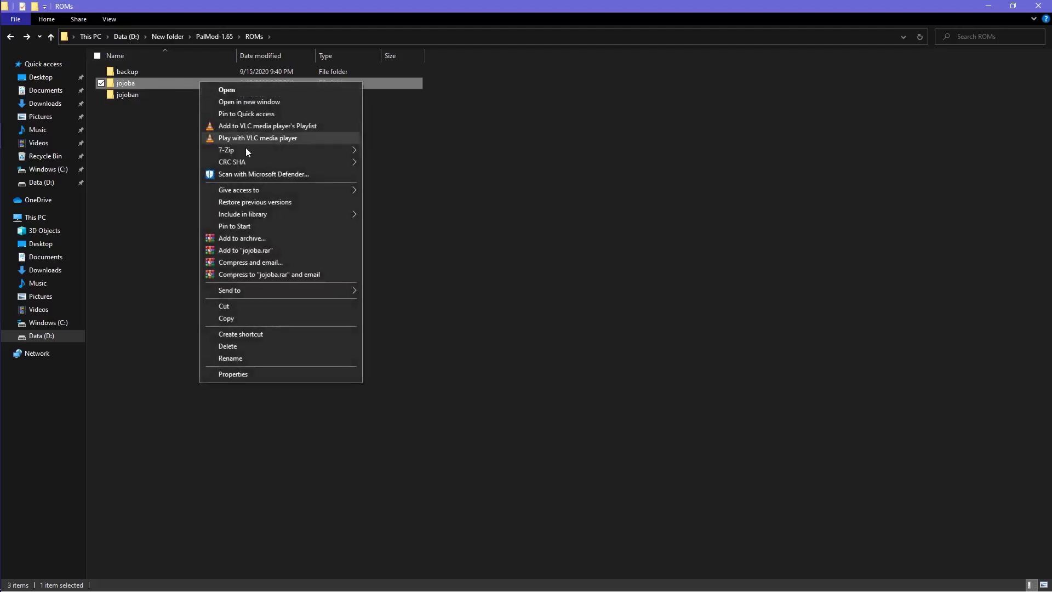
pyautogui.moveTo(300, 291)
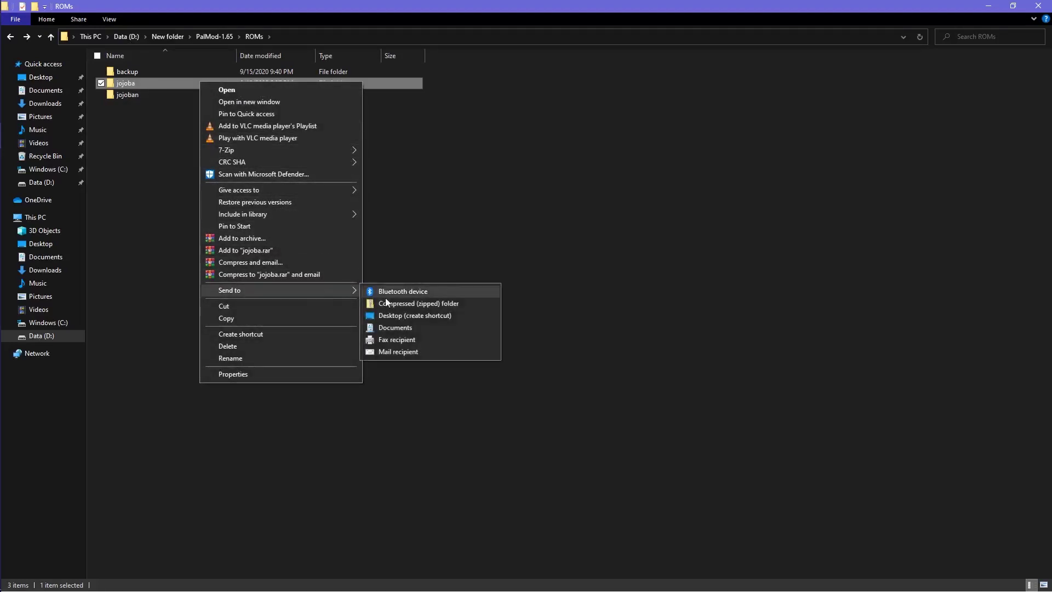
pyautogui.click(386, 303)
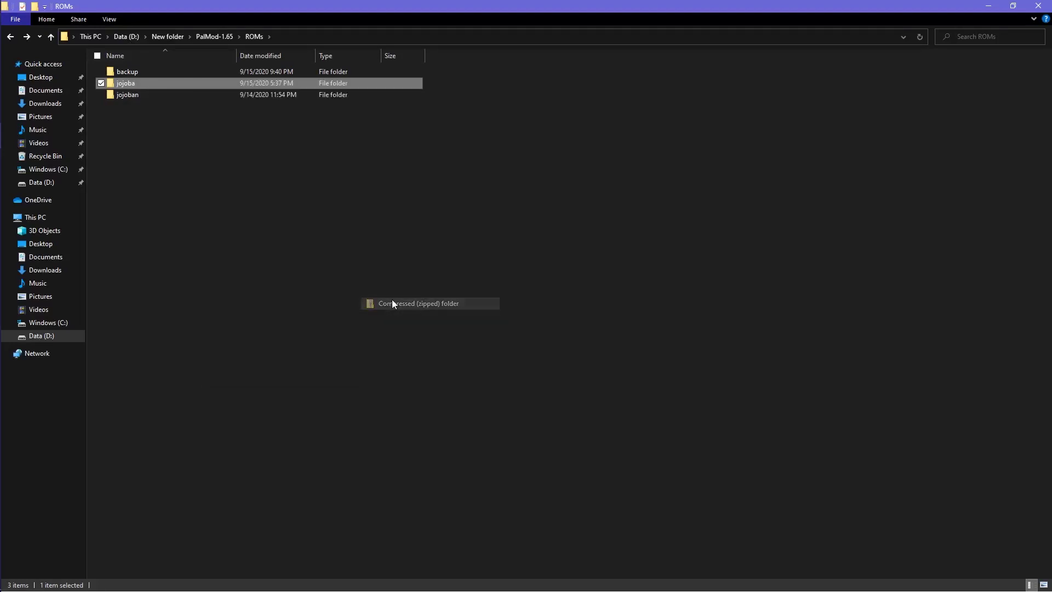
pyautogui.click(512, 373)
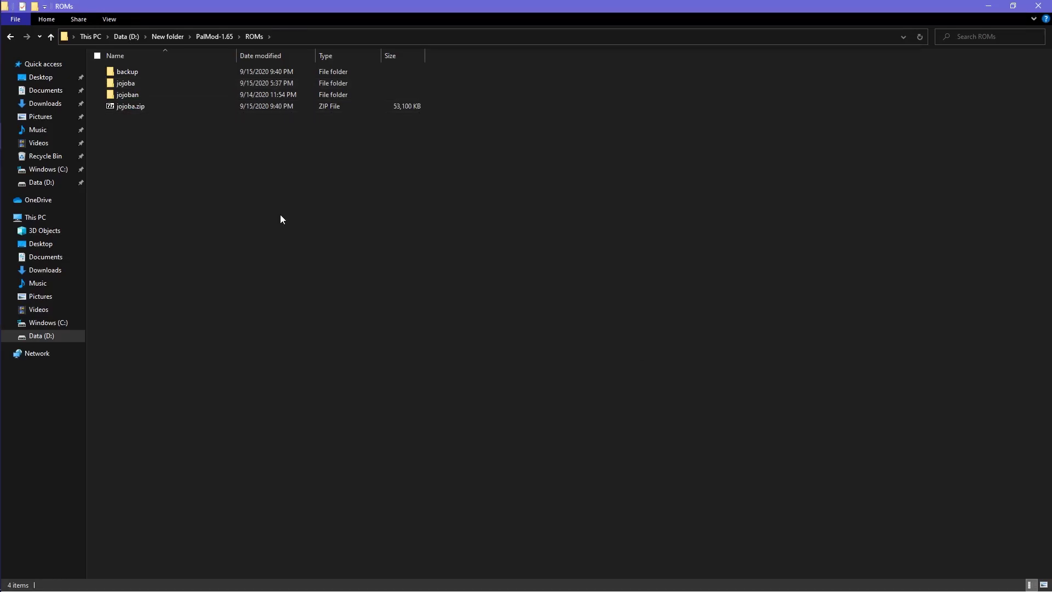
pyautogui.click(149, 104)
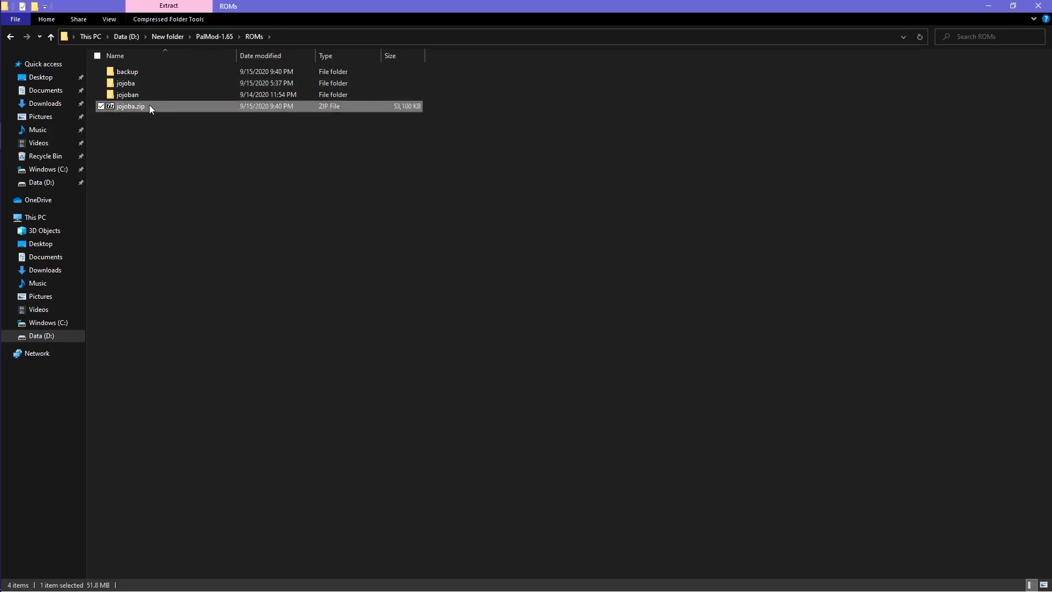
# Step: Move jojoba.zip into FightCade 2's FBNeo ROMs folder, replacing the existing copy
pyautogui.click(125, 35)
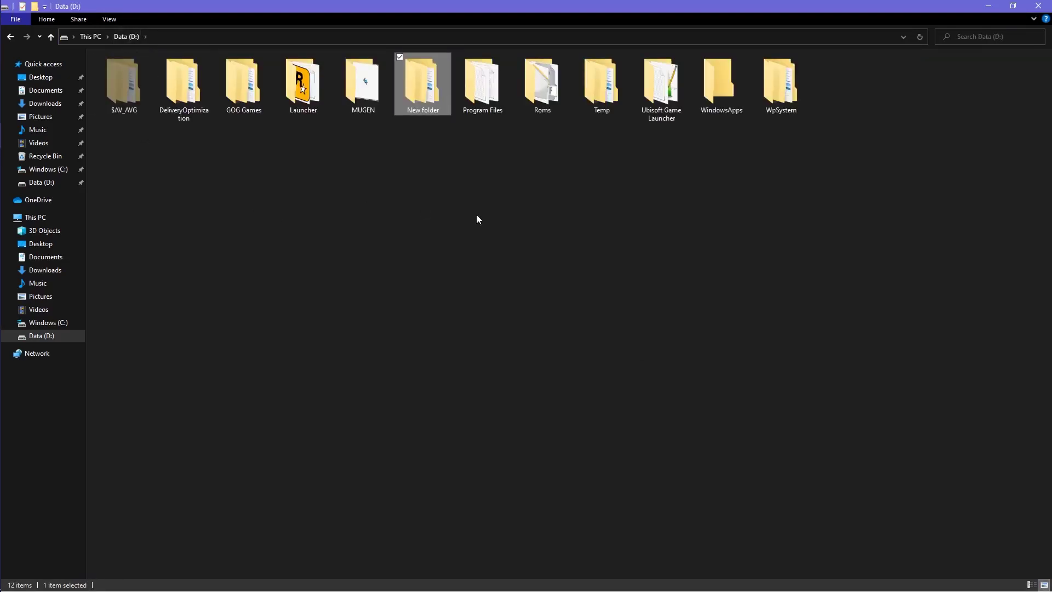
pyautogui.doubleClick(537, 112)
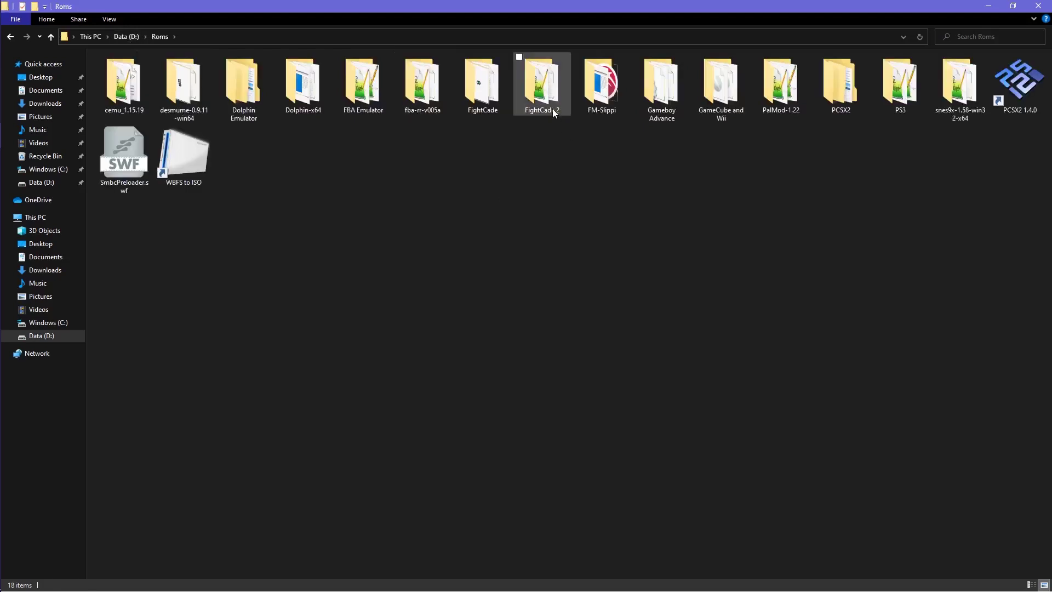
pyautogui.doubleClick(552, 108)
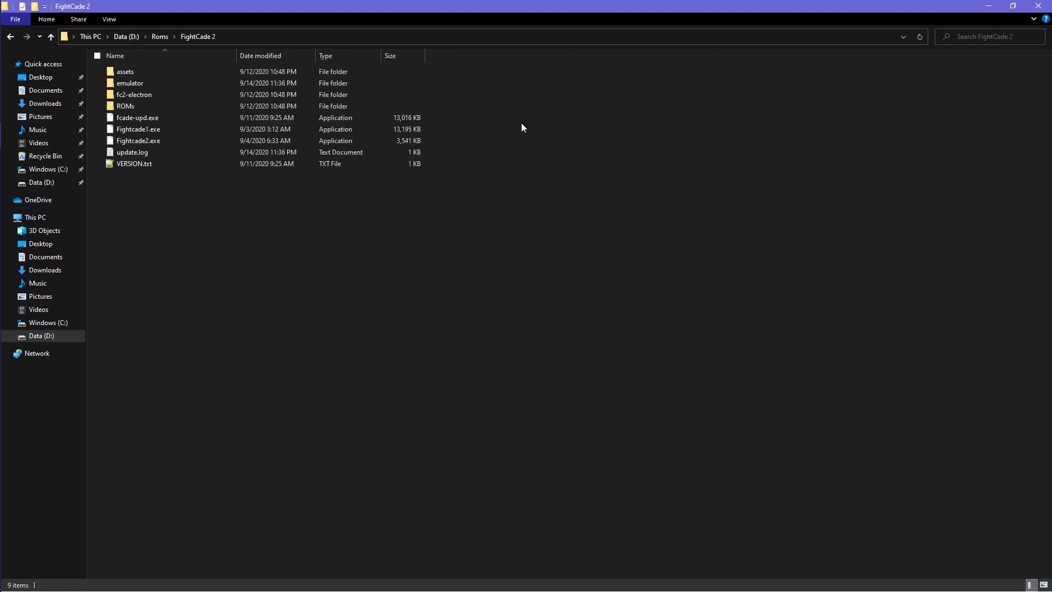
pyautogui.doubleClick(215, 108)
pyautogui.doubleClick(201, 73)
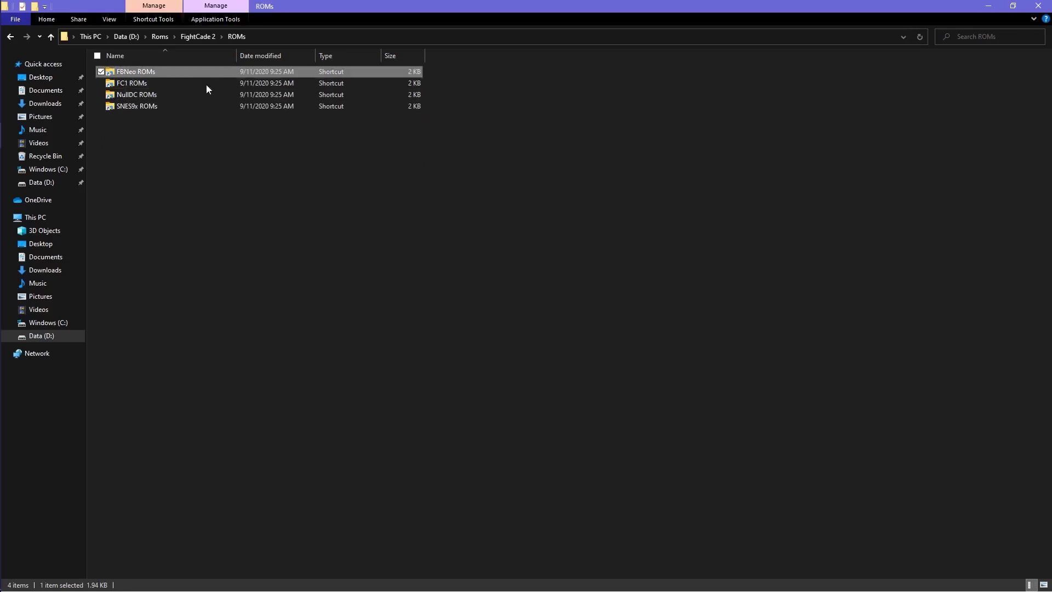
pyautogui.hotkey('ctrl', 'v')
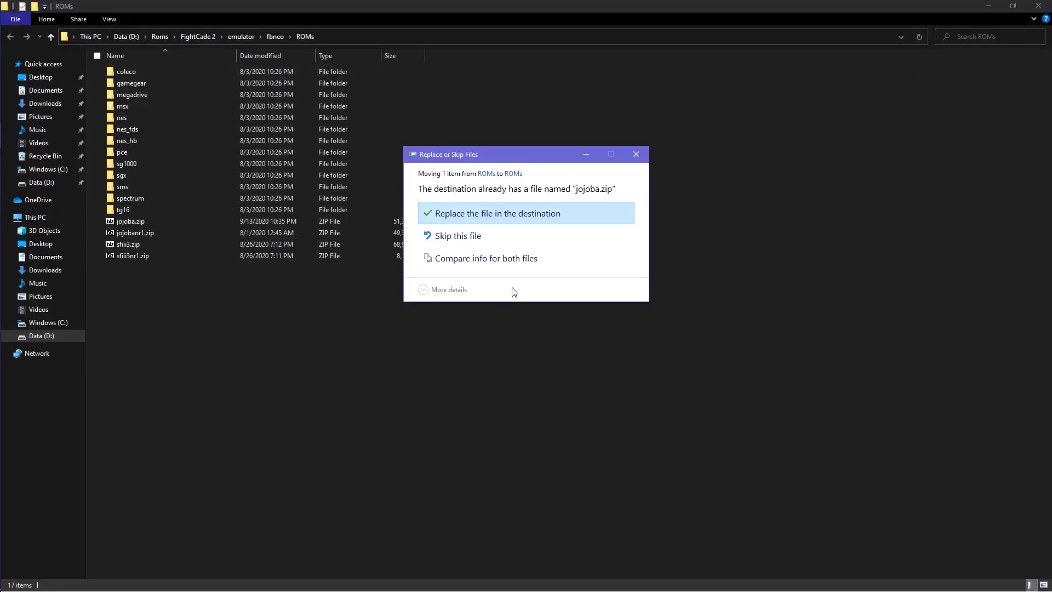
pyautogui.click(534, 216)
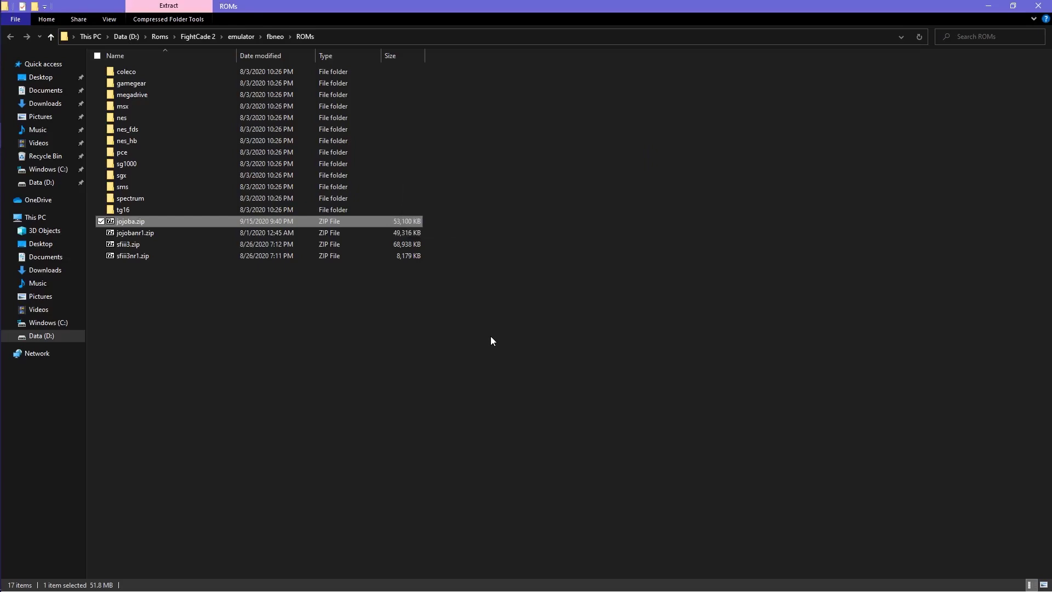
pyautogui.hotkey('alt', 'Tab')
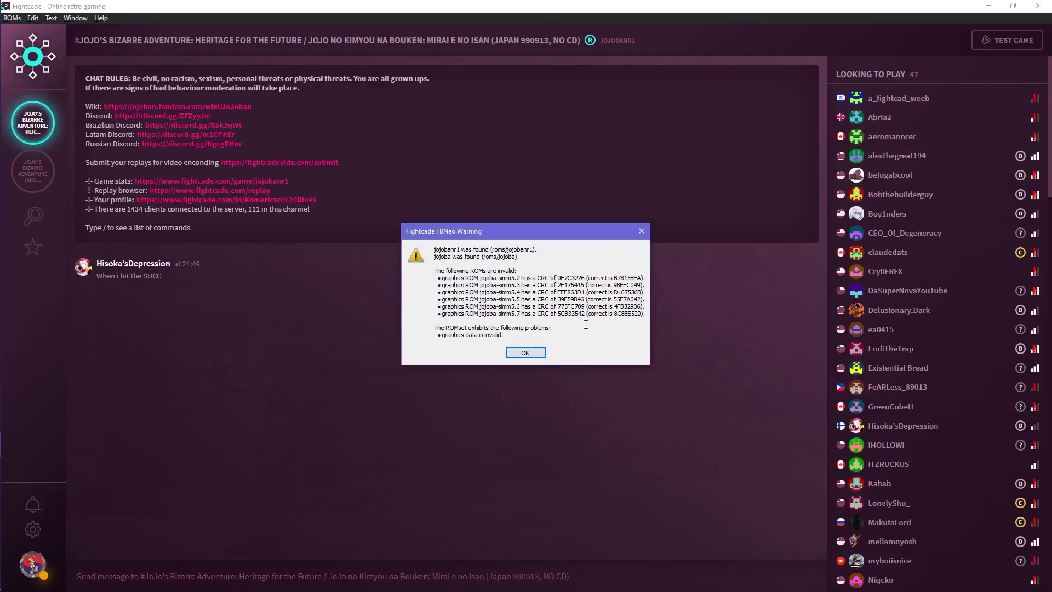
# Step: Dismiss the FBNeo invalid graphics ROM warning and maximize the emulator window
pyautogui.click(533, 357)
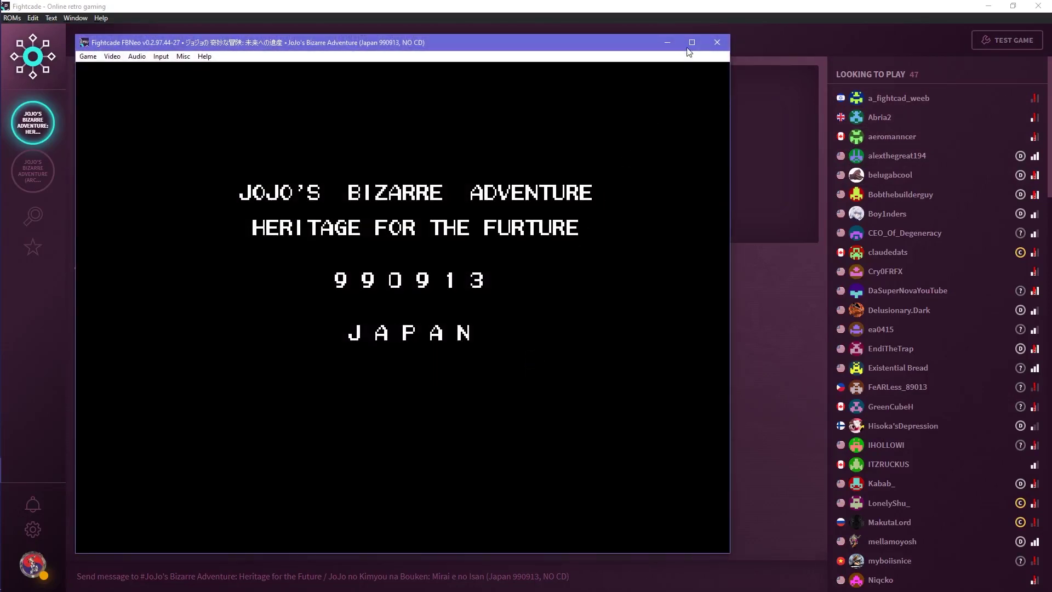
pyautogui.click(689, 48)
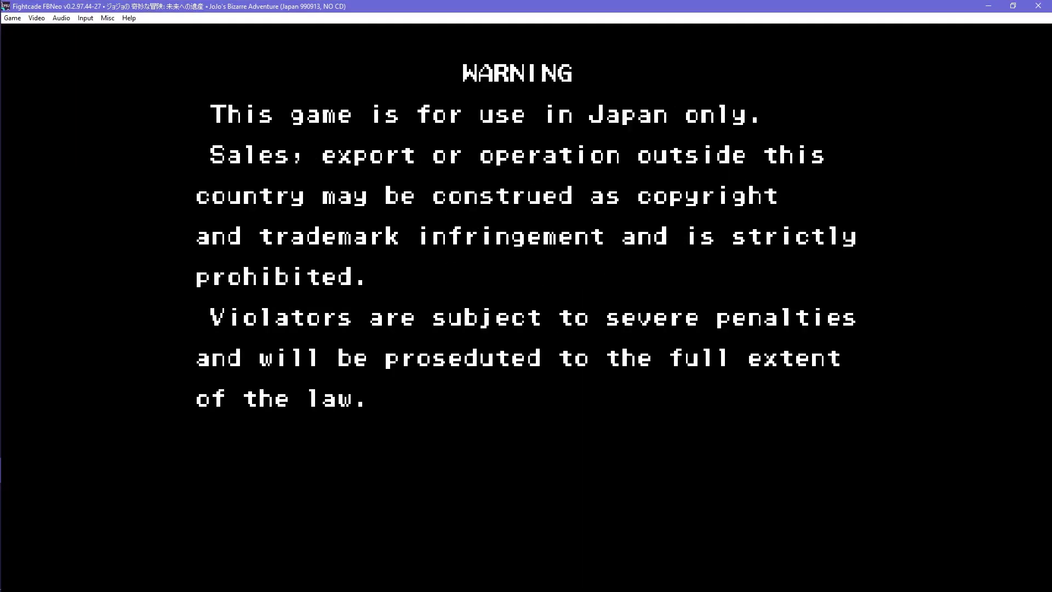
# Step: Add a credit, enter the test menu's 設定 > ゲーム設定, and set レギュレーション to なし
pyautogui.press('5')
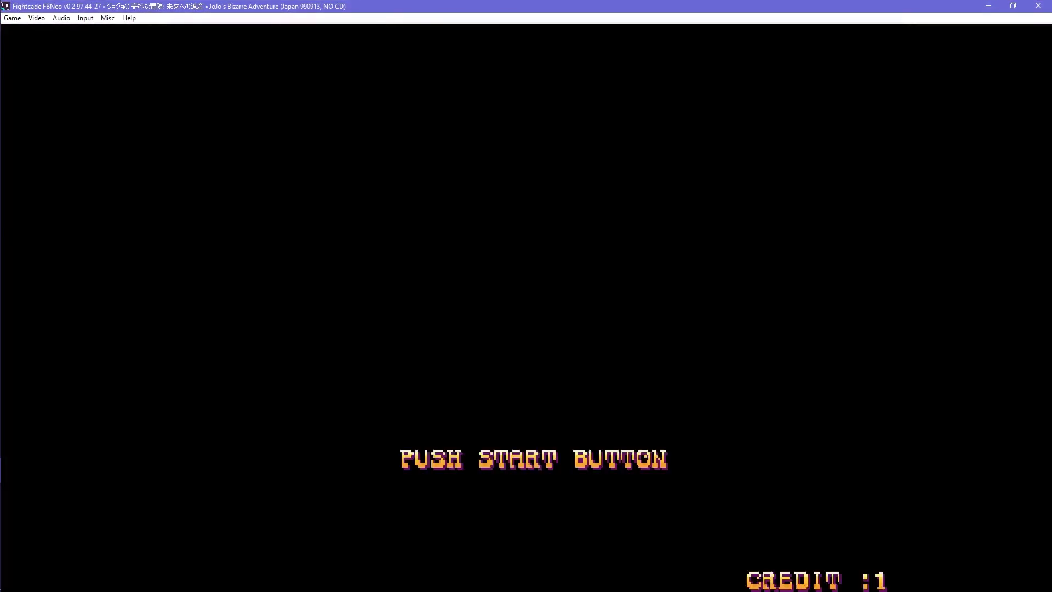
pyautogui.press('1')
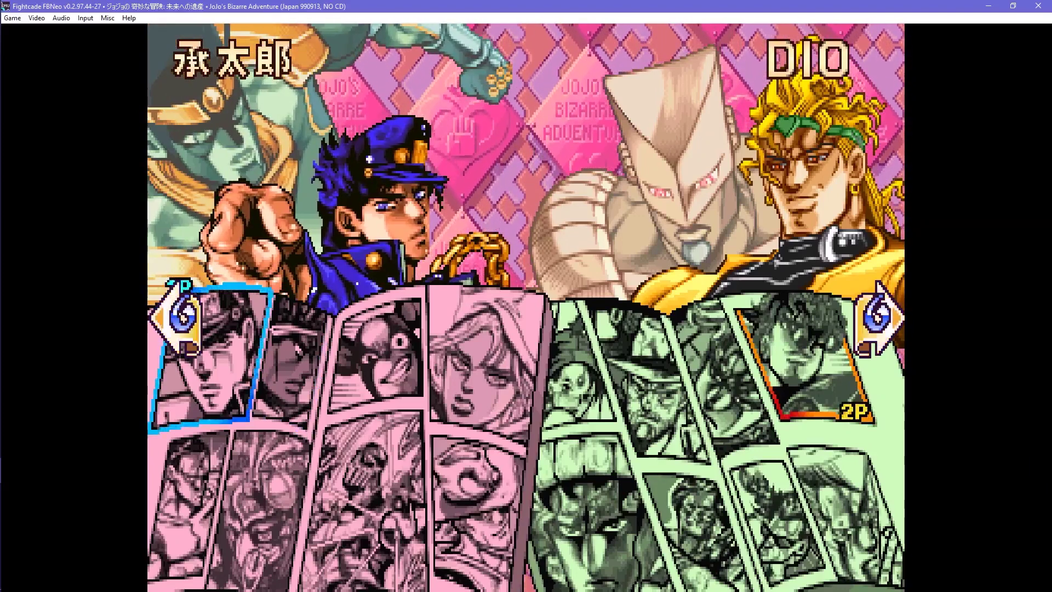
pyautogui.press('Down')
pyautogui.press('Down')
pyautogui.press('Down')
pyautogui.press('Down')
pyautogui.press('Down')
pyautogui.press('Down')
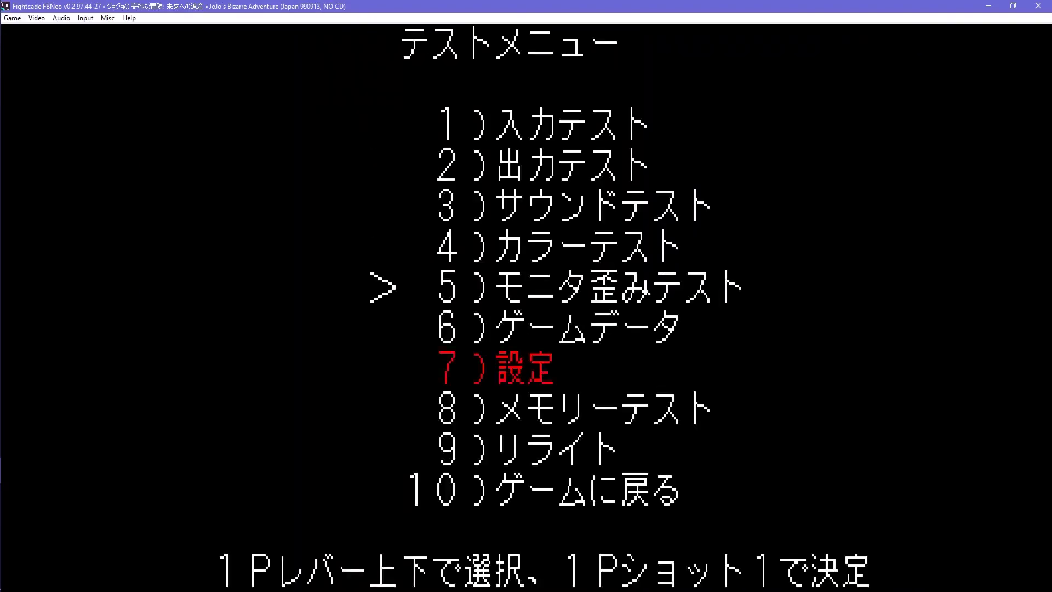
pyautogui.press('z')
pyautogui.press('Down')
pyautogui.press('z')
pyautogui.press('Down')
pyautogui.press('Down')
pyautogui.press('Down')
pyautogui.press('Down')
pyautogui.press('Down')
pyautogui.press('Down')
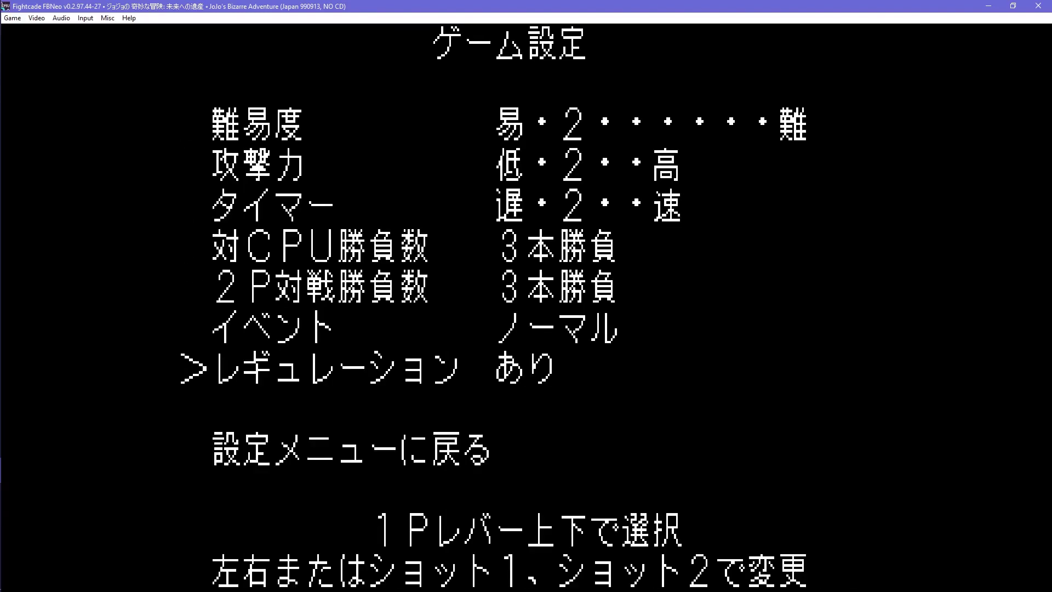
pyautogui.press('Right')
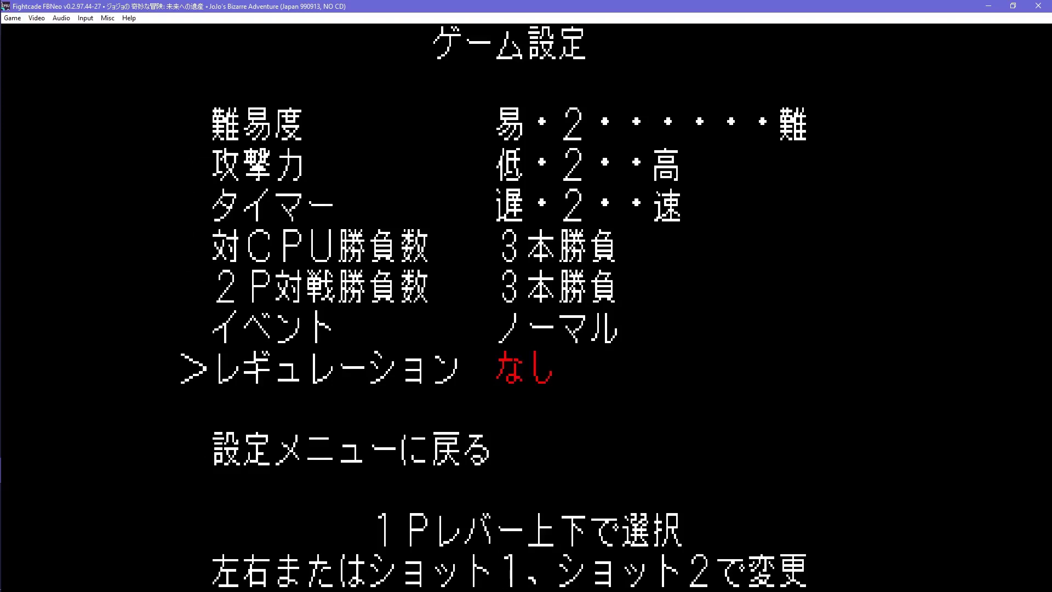
# Step: Save the new game settings and return from the test menu to the game
pyautogui.press('Down')
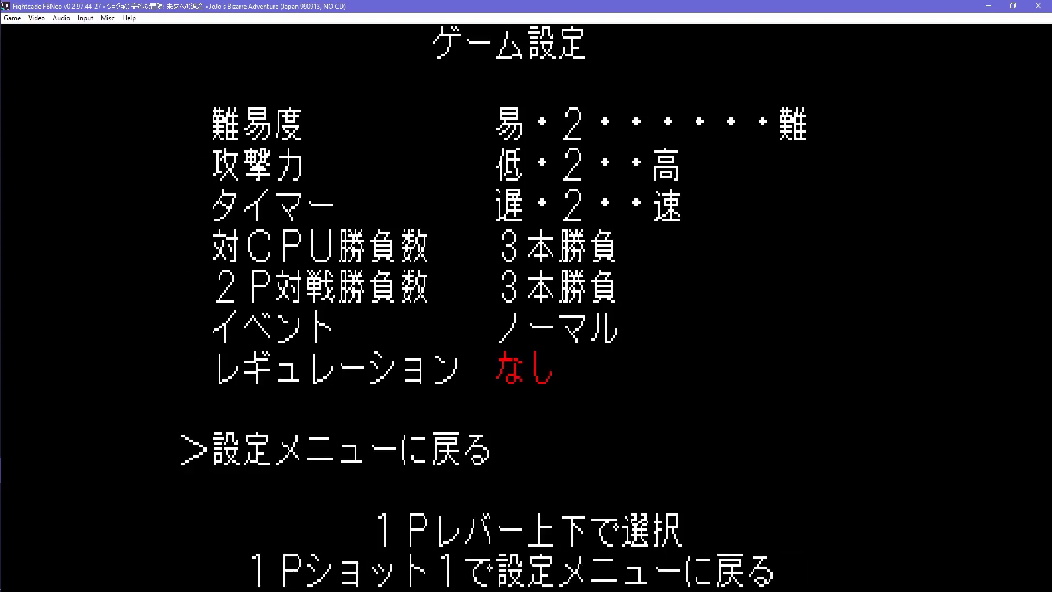
pyautogui.press('z')
pyautogui.press('Down')
pyautogui.press('z')
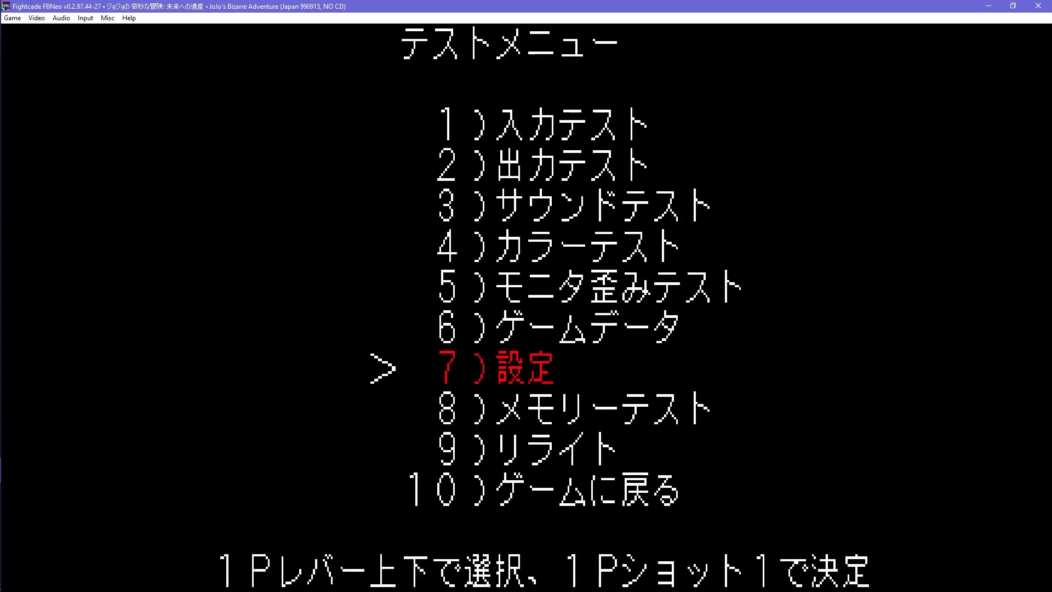
pyautogui.press('Down')
pyautogui.press('Down')
pyautogui.press('Down')
pyautogui.press('z')
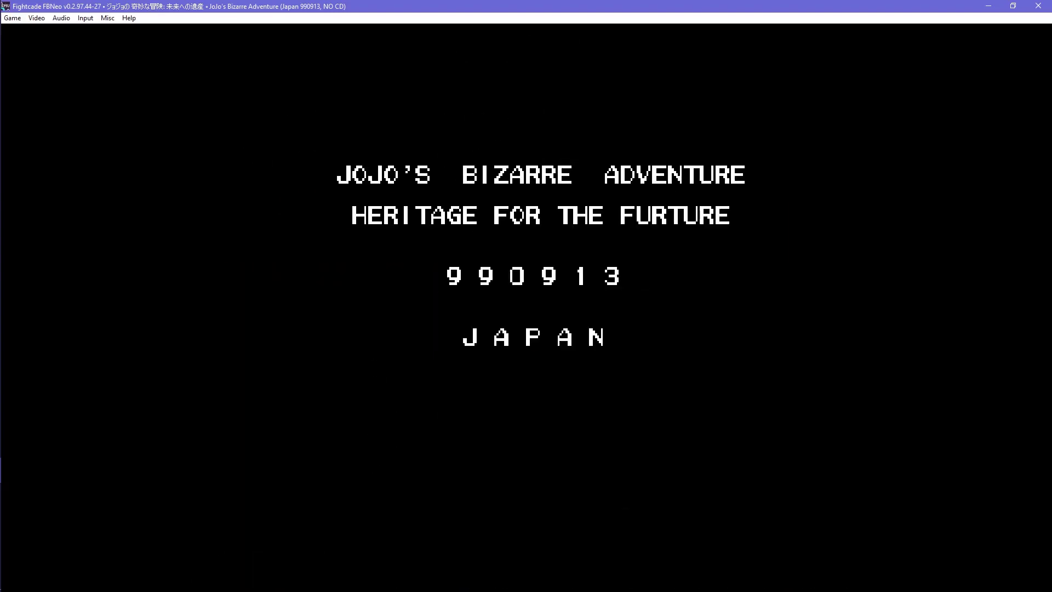
# Step: Insert a credit, start, confirm the game mode and pick Kakyoin as Jotaro's opponent
pyautogui.press('5')
pyautogui.press('1')
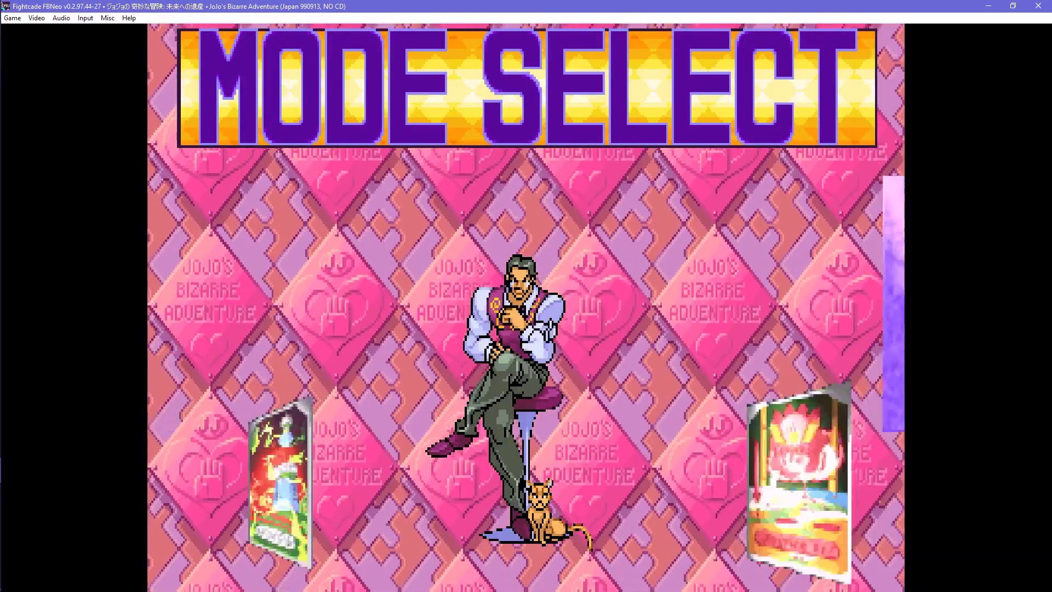
pyautogui.press('z')
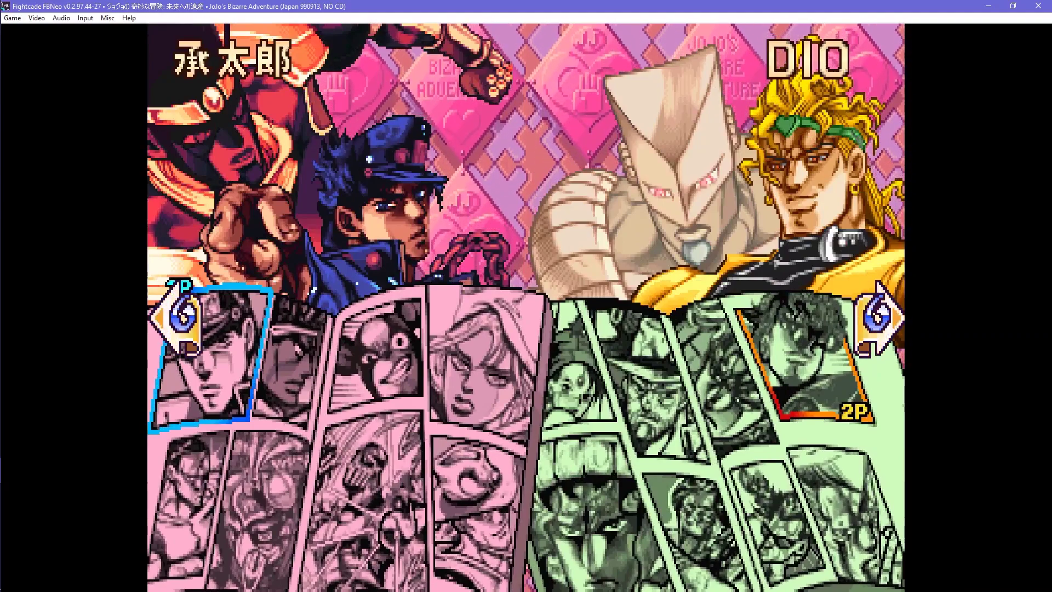
pyautogui.press('z')
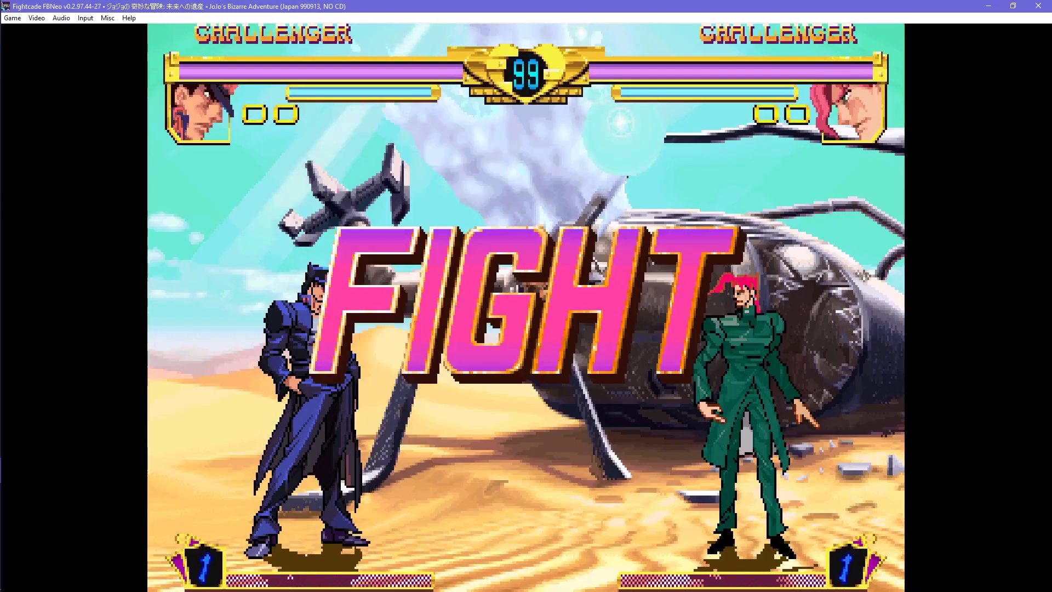
# Step: Walk Jotaro forward and back, summon his Stand, advance, then jump back
pyautogui.press('Right')
pyautogui.press('Left')
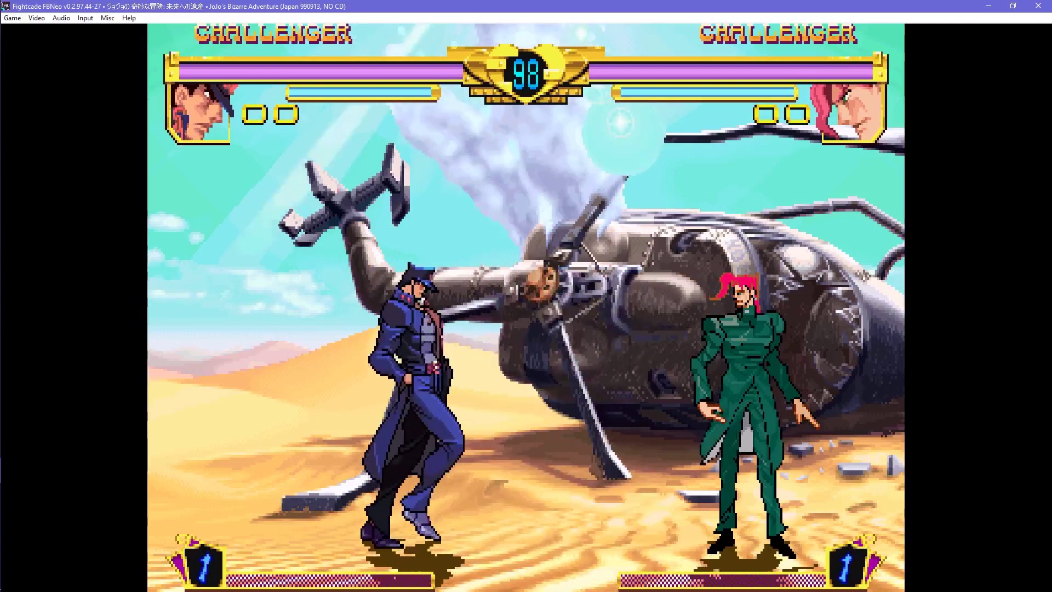
pyautogui.press('s')
pyautogui.press('Right')
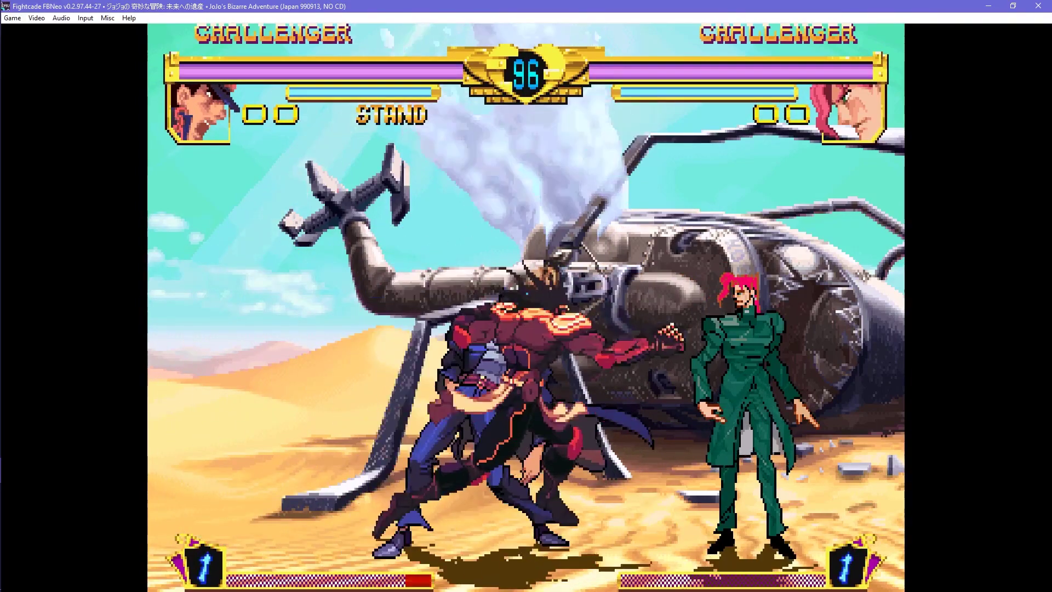
pyautogui.press('Left')
pyautogui.press('Up')
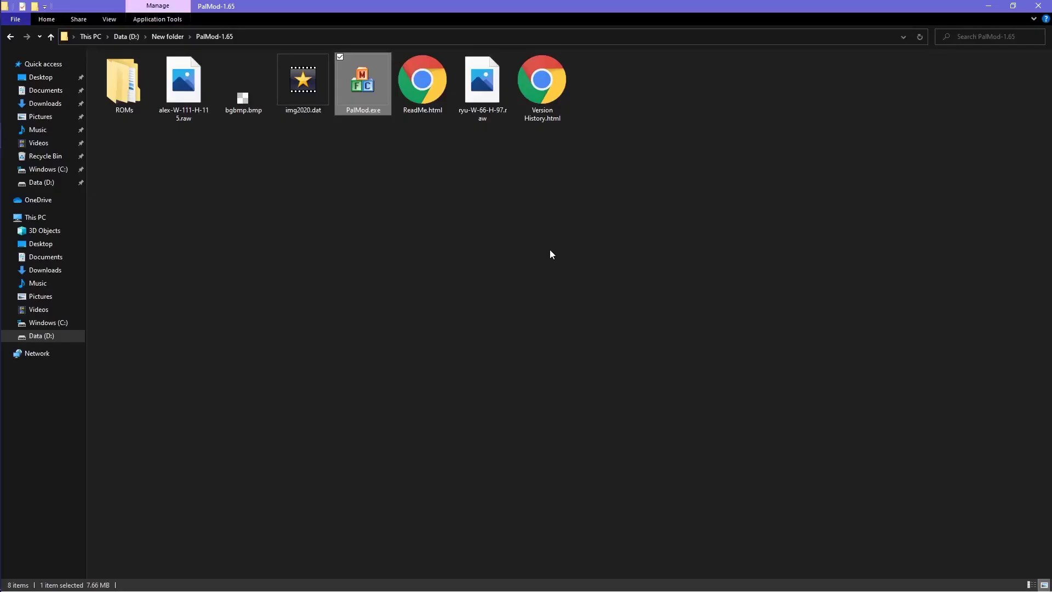
# Step: Launch PalMod and start loading a ROM with the Jojos (Japan) file type
pyautogui.doubleClick(369, 105)
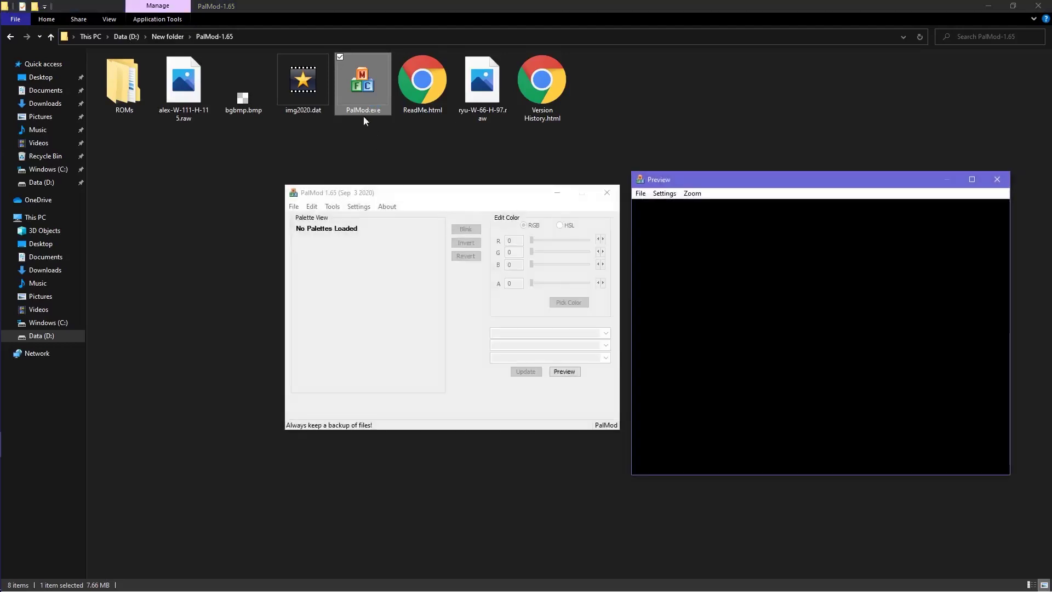
pyautogui.click(295, 206)
pyautogui.click(300, 219)
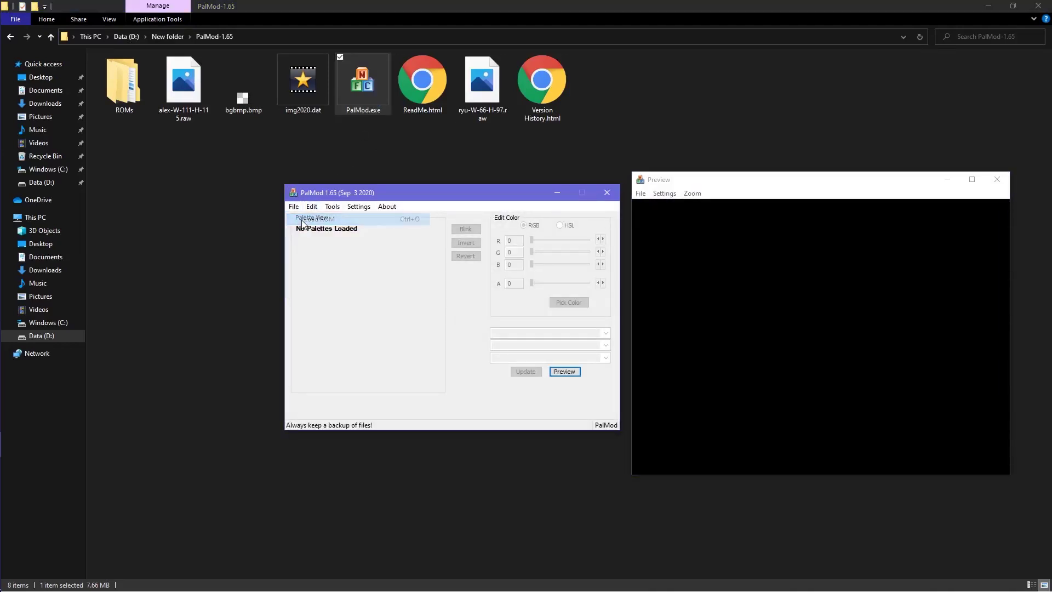
pyautogui.click(772, 432)
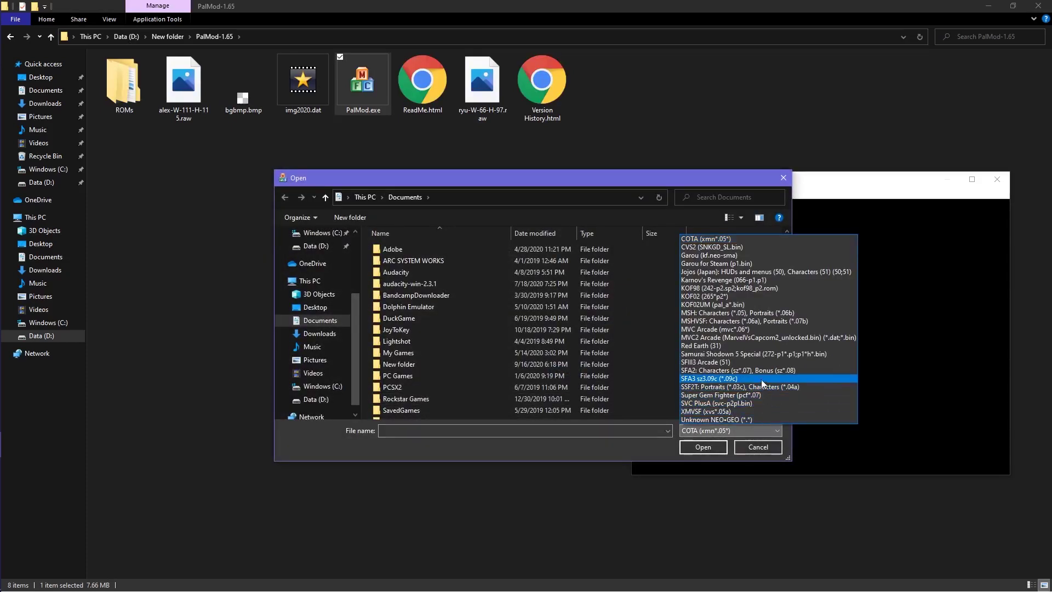
pyautogui.click(765, 272)
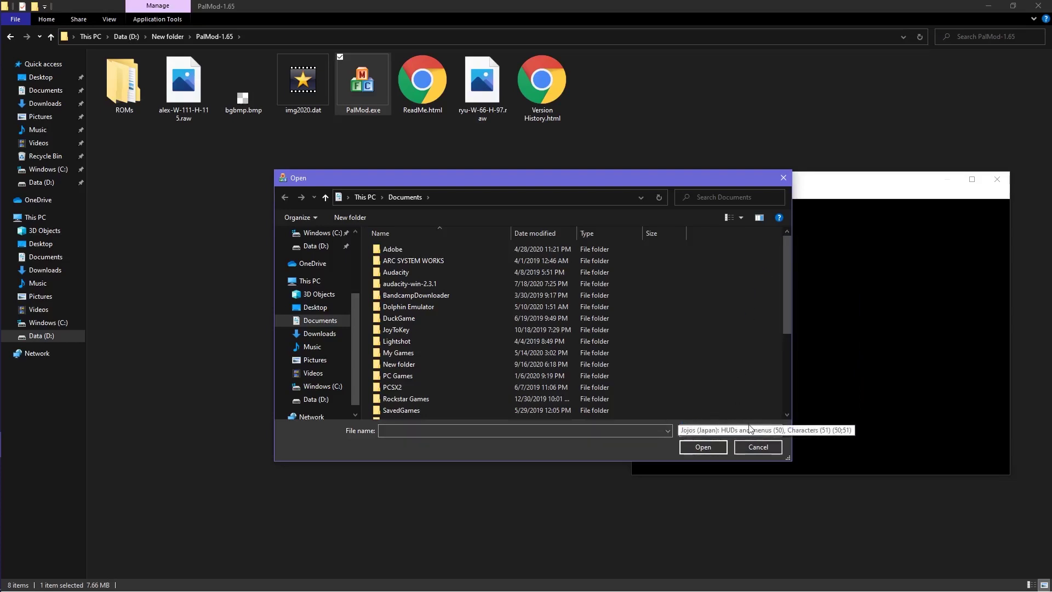
# Step: Browse to D:\New folder\PalMod-1.65\ROMs\jojoban and open file 51
pyautogui.click(310, 400)
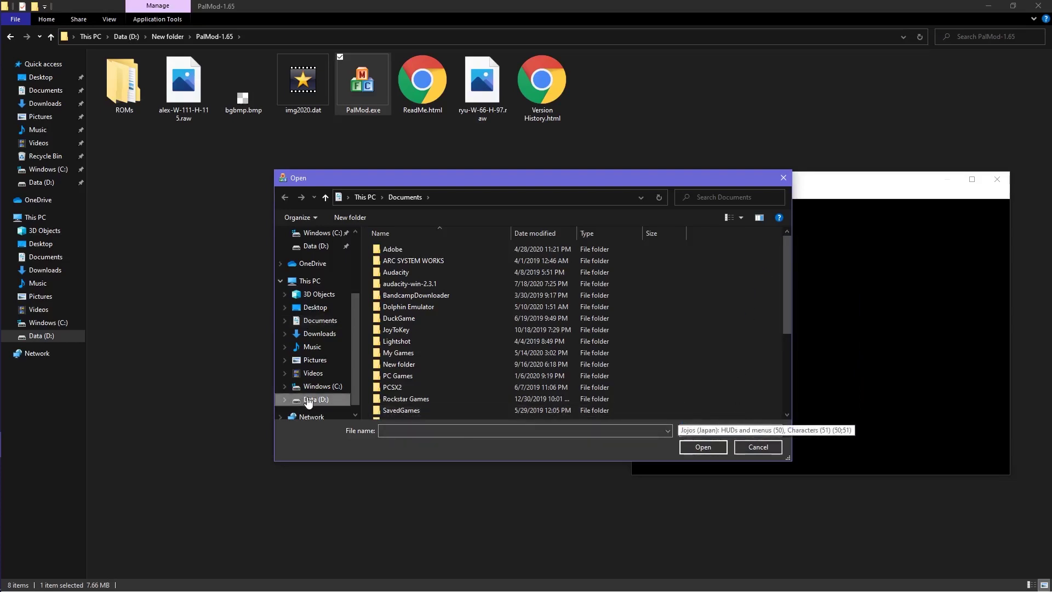
pyautogui.doubleClick(707, 275)
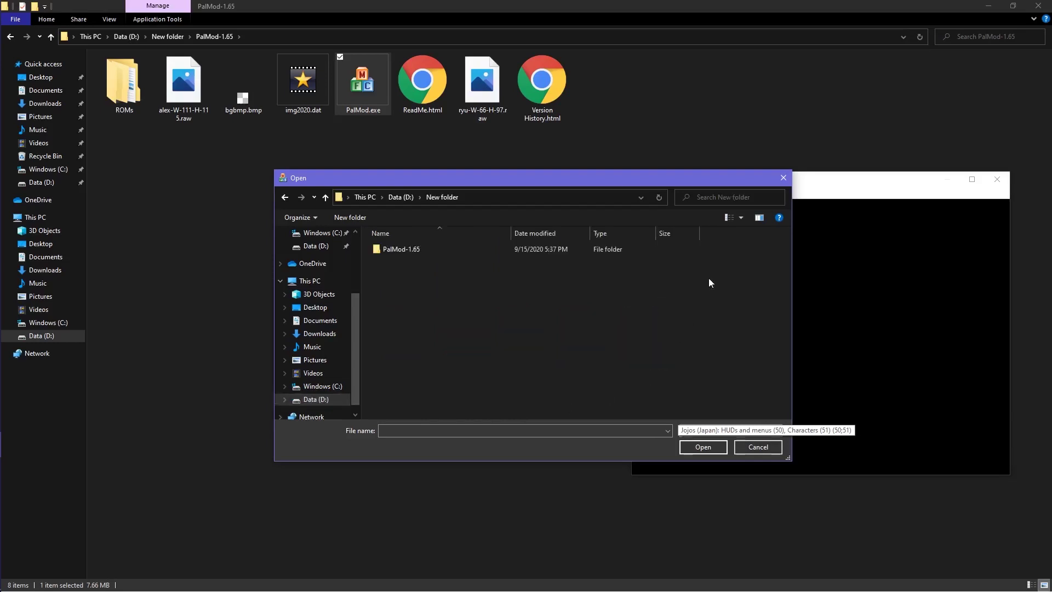
pyautogui.doubleClick(483, 249)
pyautogui.doubleClick(483, 250)
pyautogui.click(475, 272)
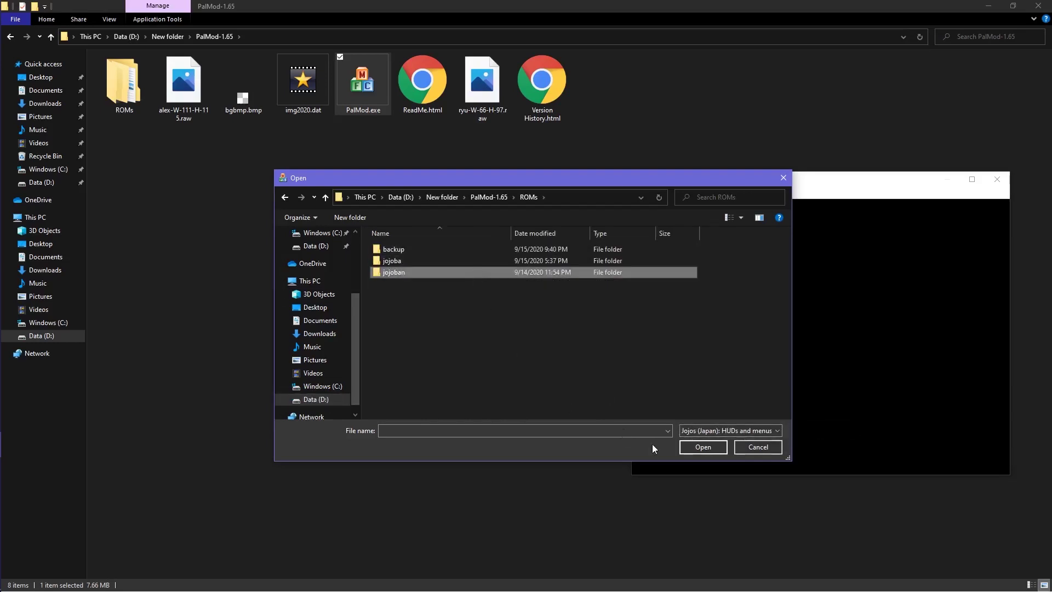
pyautogui.click(712, 448)
pyautogui.click(490, 265)
pyautogui.click(492, 251)
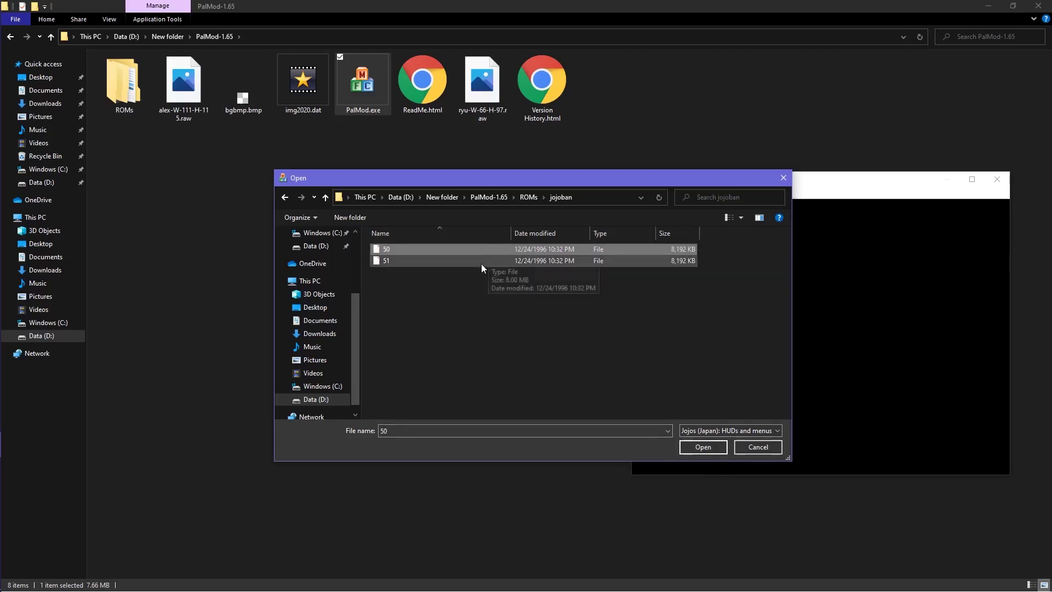
pyautogui.doubleClick(495, 263)
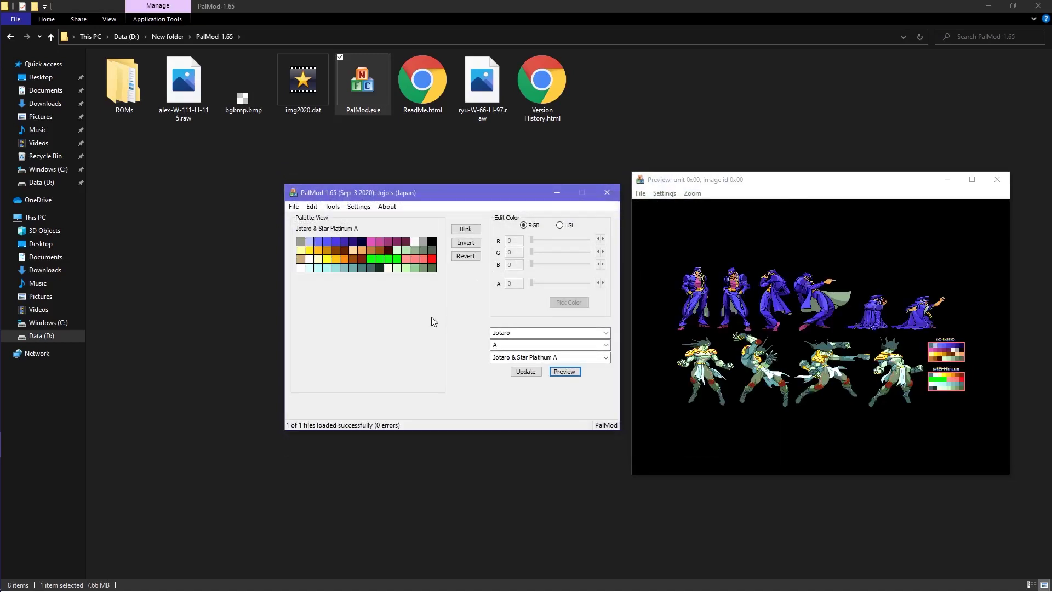
# Step: Switch to the Kakyoin & Hierophant palettes and reopen the Load ROM dialog
pyautogui.press('Down')
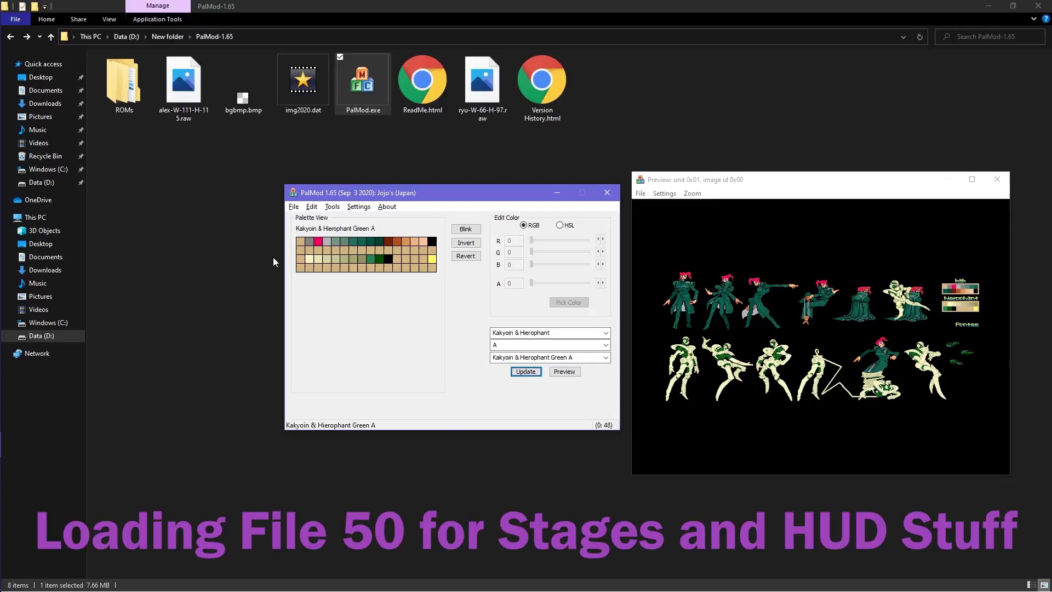
pyautogui.click(312, 206)
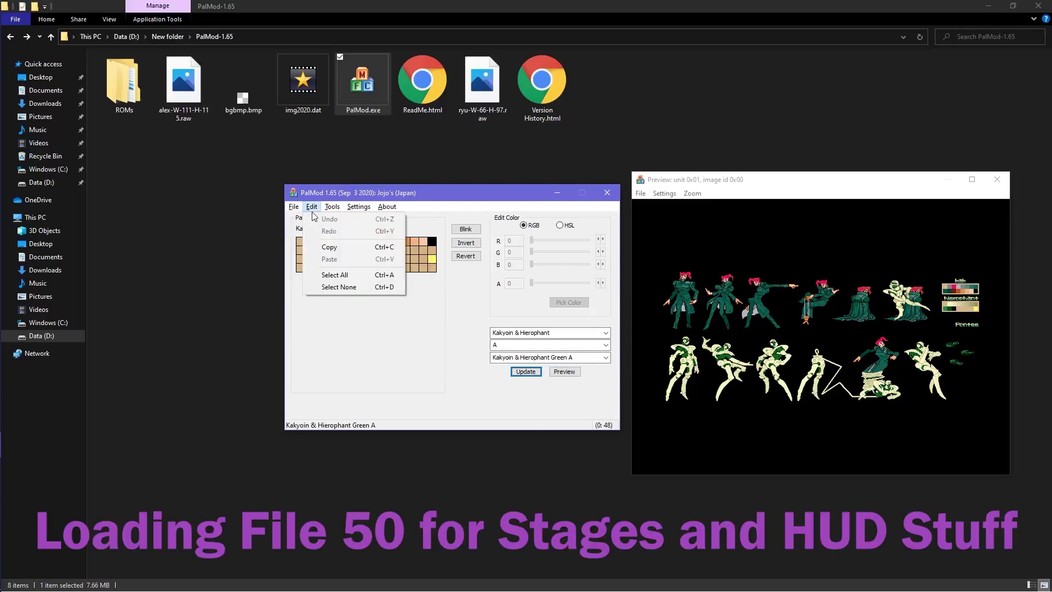
pyautogui.click(323, 219)
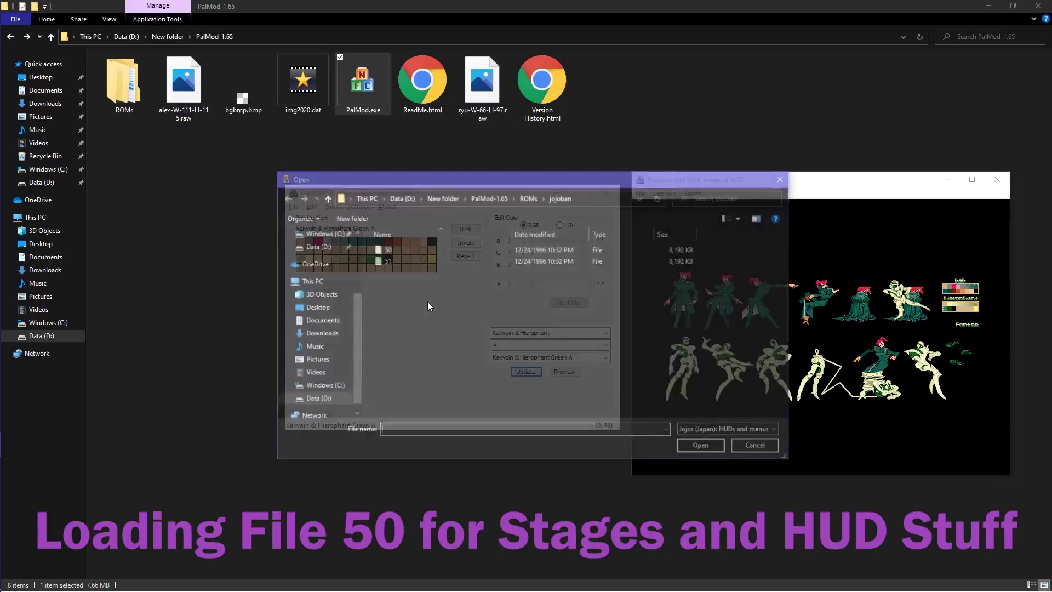
# Step: Load file 50 with HUD and stage palettes and choose the Hotel (Devil) stage
pyautogui.doubleClick(446, 248)
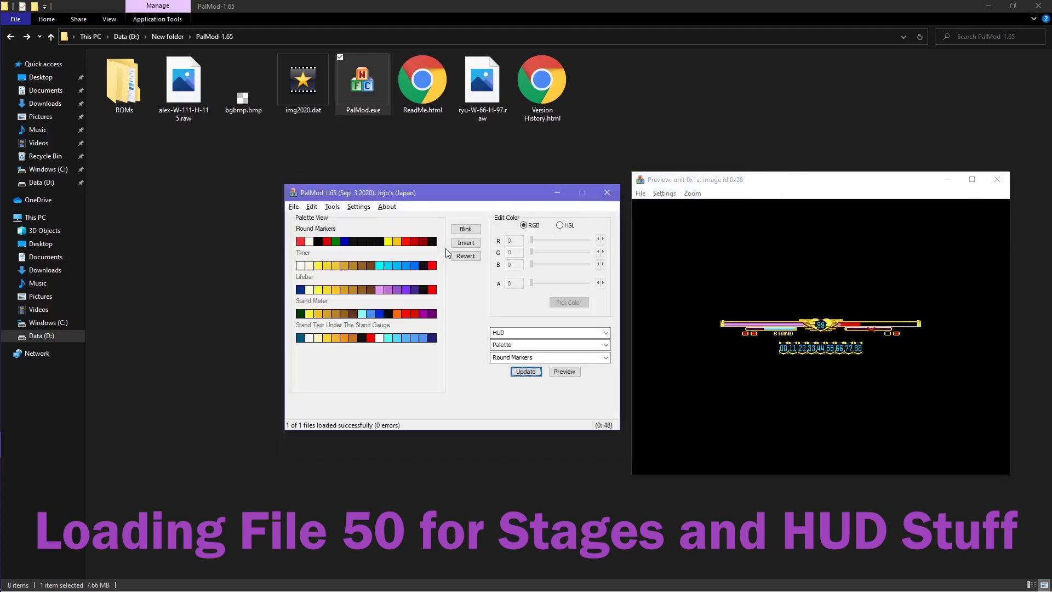
pyautogui.click(606, 332)
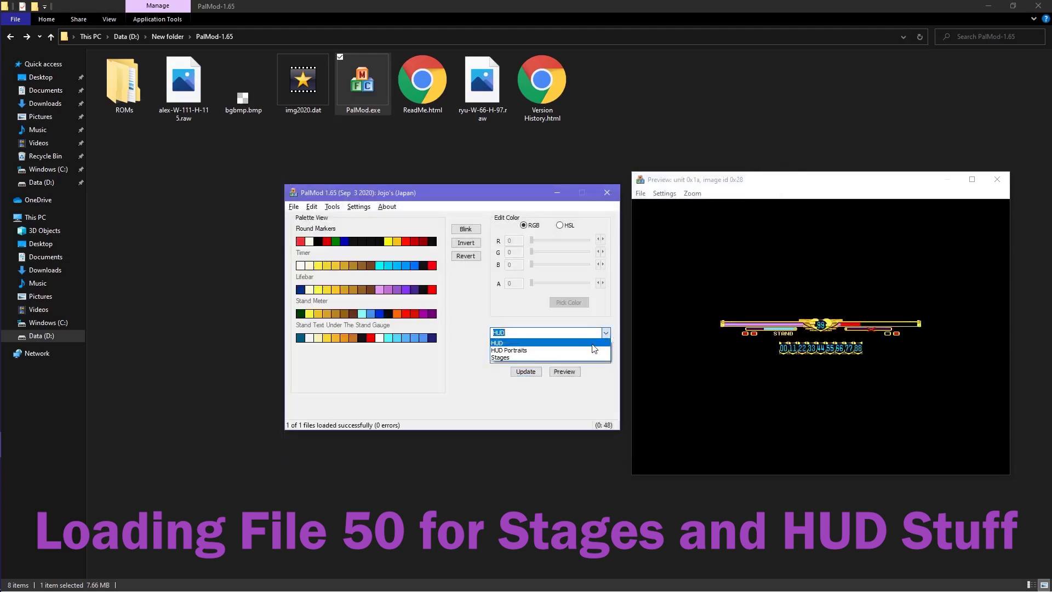
pyautogui.press('Escape')
pyautogui.click(603, 346)
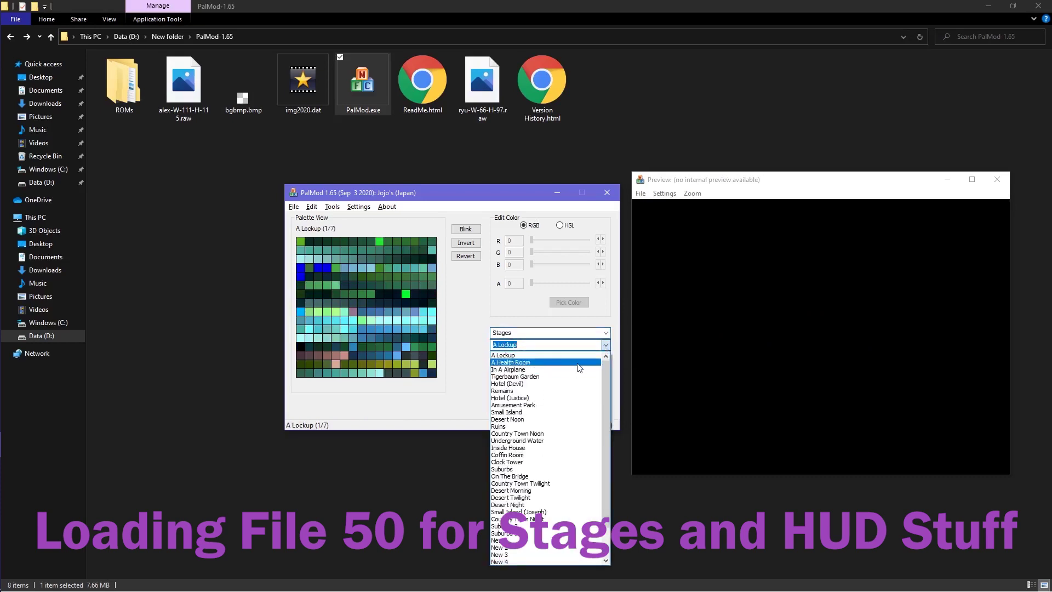
pyautogui.click(567, 384)
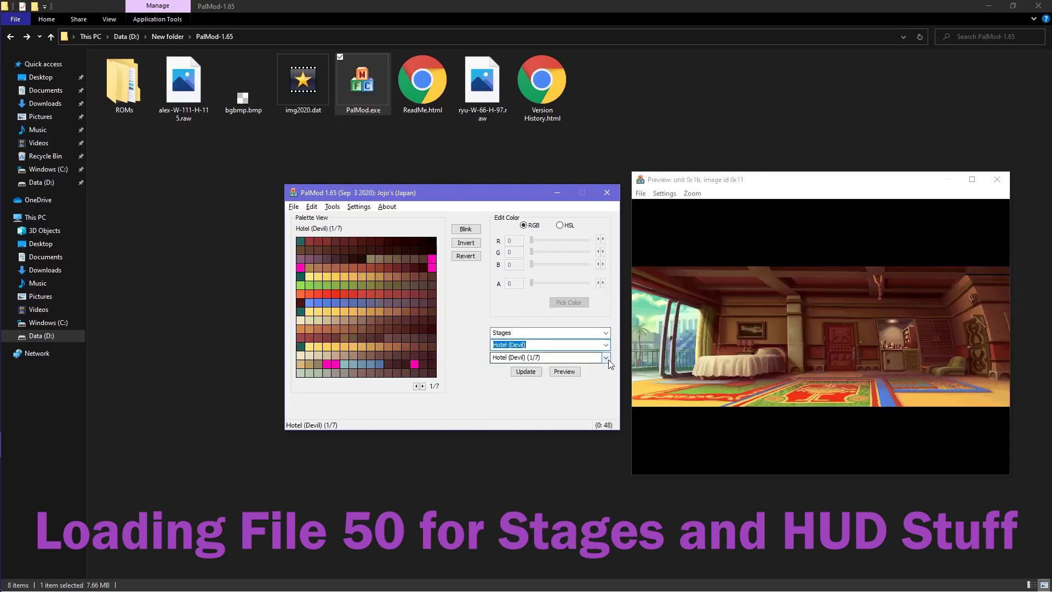
# Step: Step through the Hotel (Devil) palettes to 3/7, then refocus the Kakyoin palette list
pyautogui.click(575, 356)
pyautogui.click(576, 364)
pyautogui.press('Down')
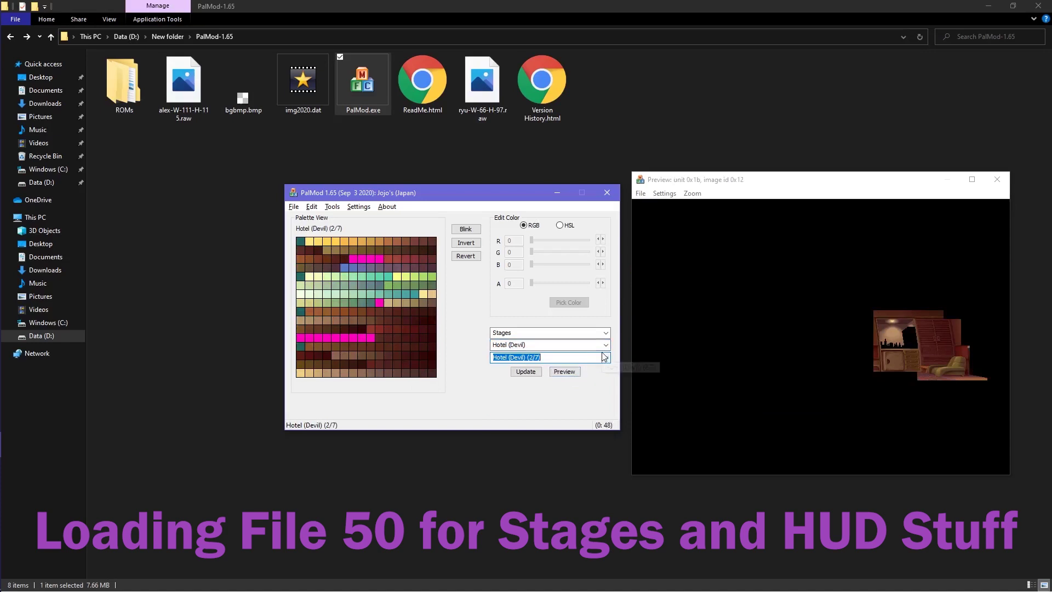
pyautogui.click(604, 356)
pyautogui.click(606, 379)
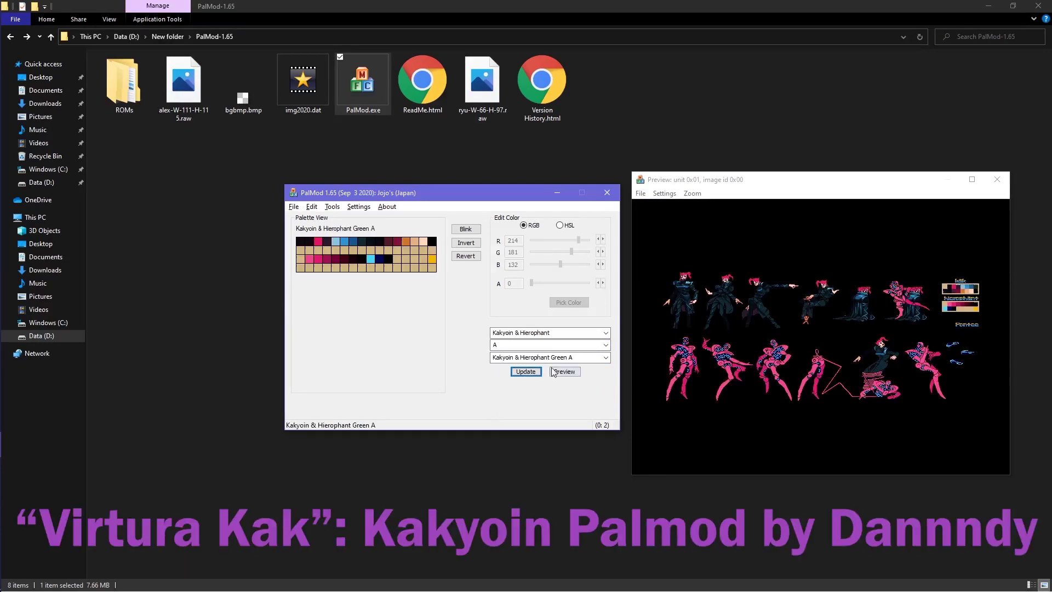
pyautogui.hotkey('shift', 'Tab')
# Step: Review the Hierophant Changing Pal A, Hierophant Sparkles A and Kakyoin Select/Winning A palettes
pyautogui.press('Down')
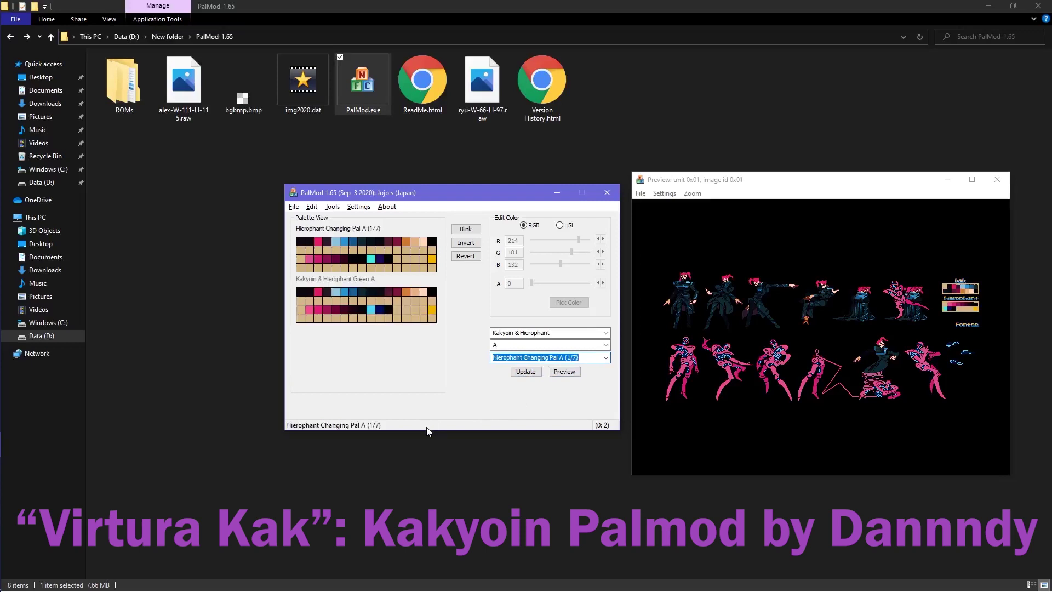
pyautogui.press('Down')
pyautogui.press('Down')
pyautogui.press('Down')
pyautogui.press('Down')
pyautogui.press('Down')
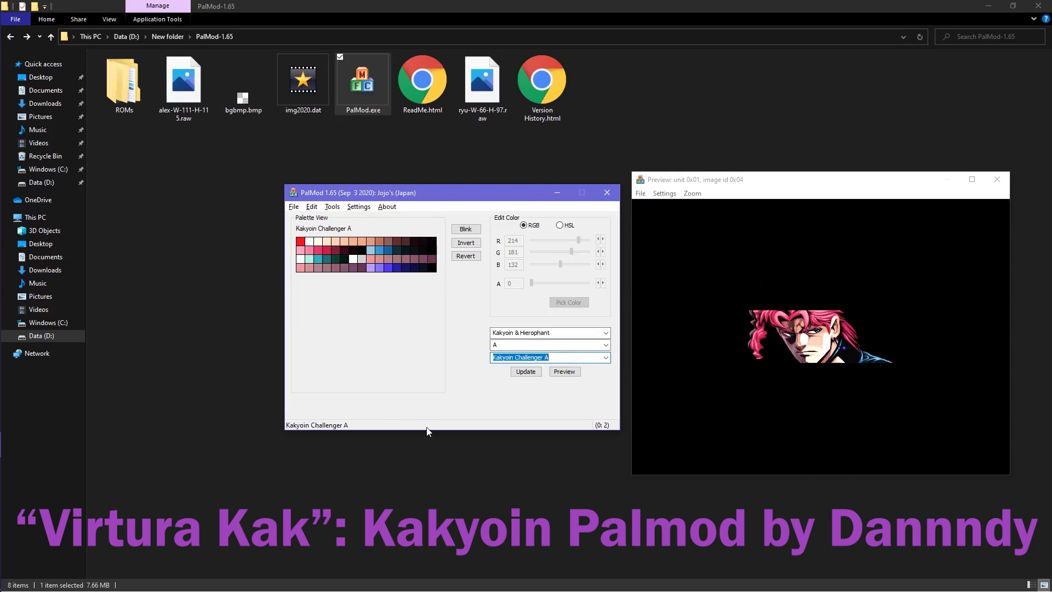
pyautogui.press('Down')
pyautogui.press('Down')
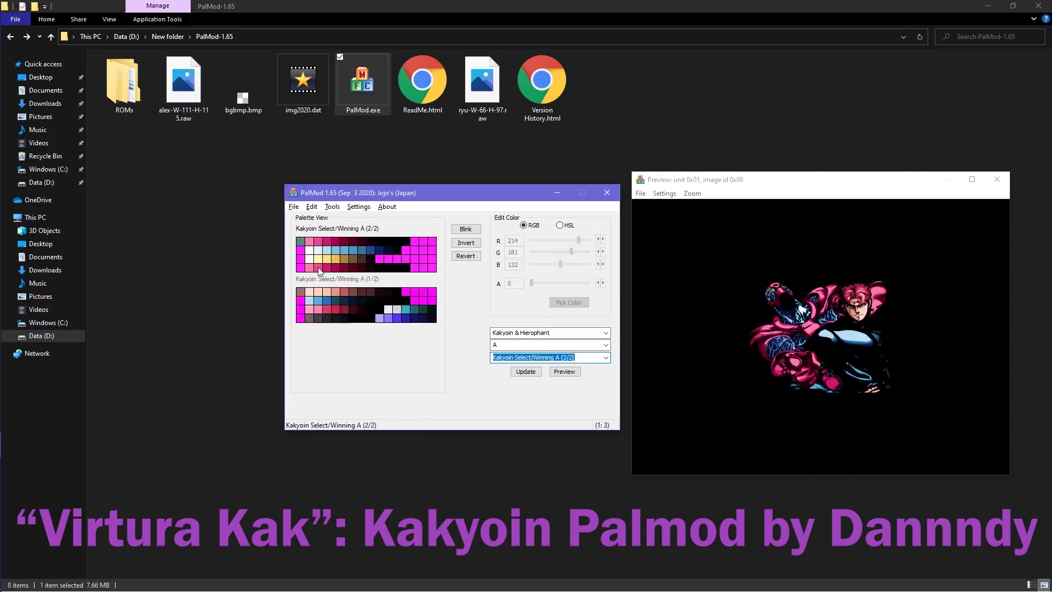
# Step: Patch the palette changes into the ROM file and exit PalMod
pyautogui.click(294, 207)
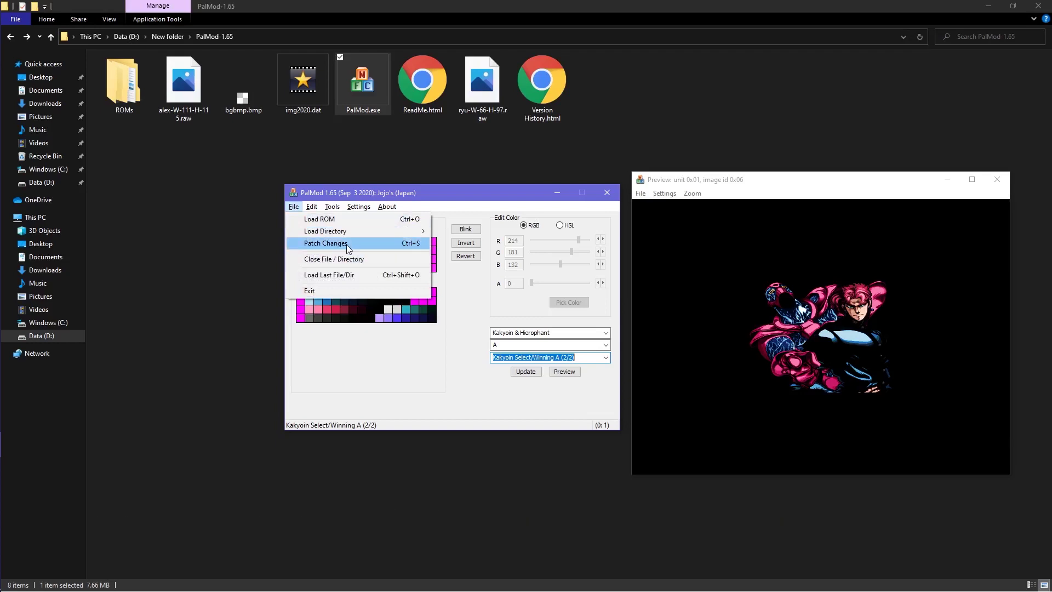
pyautogui.click(347, 248)
pyautogui.click(295, 207)
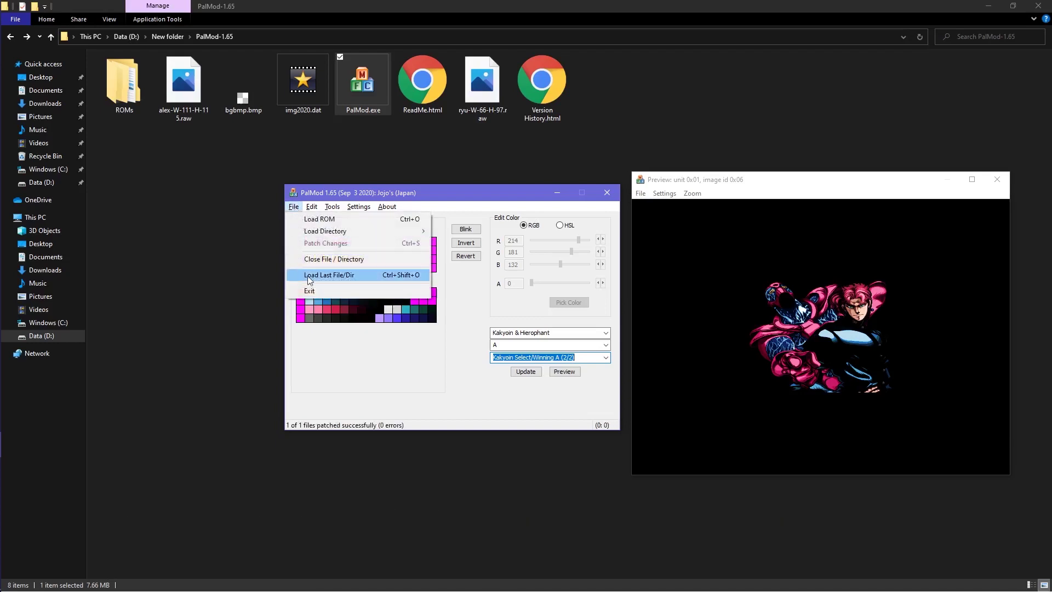
pyautogui.click(311, 291)
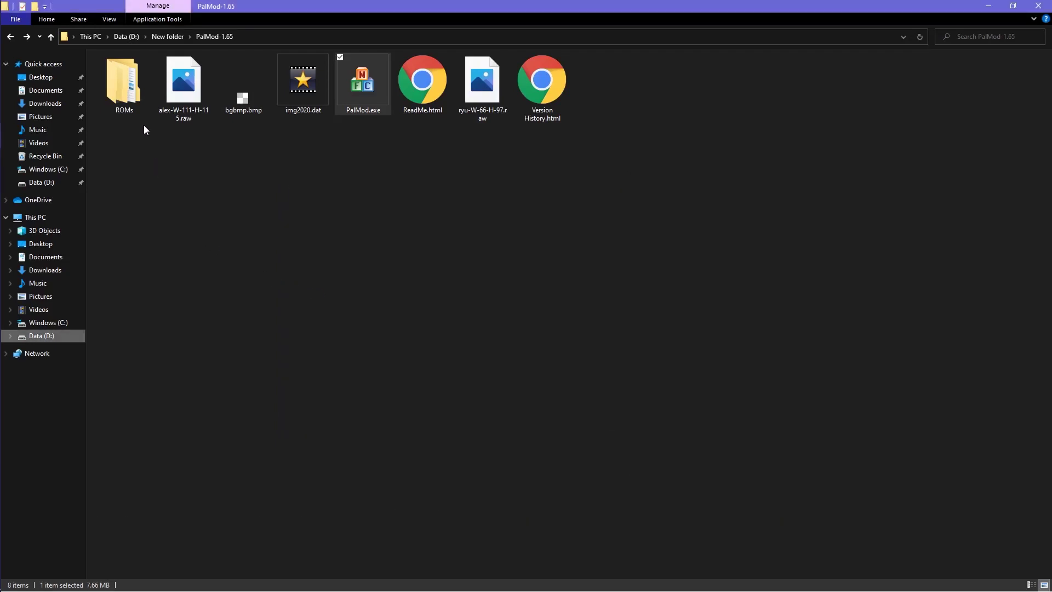
# Step: Zip the jojoban folder into jojoban.zip inside ROMs, then return to Data (D:)
pyautogui.doubleClick(124, 82)
pyautogui.click(151, 96)
pyautogui.rightClick(150, 96)
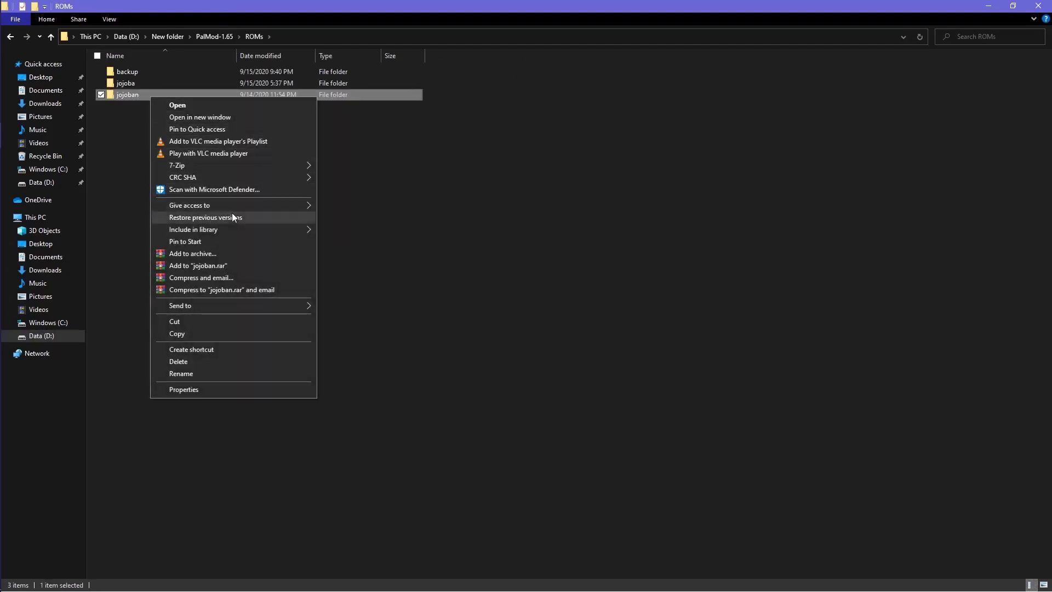
pyautogui.moveTo(243, 305)
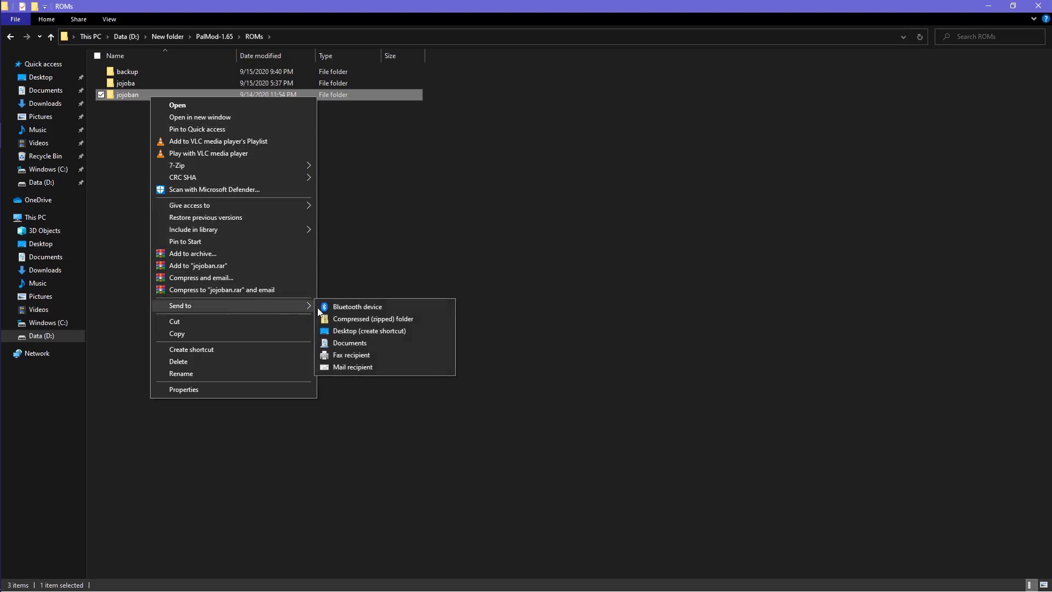
pyautogui.click(342, 320)
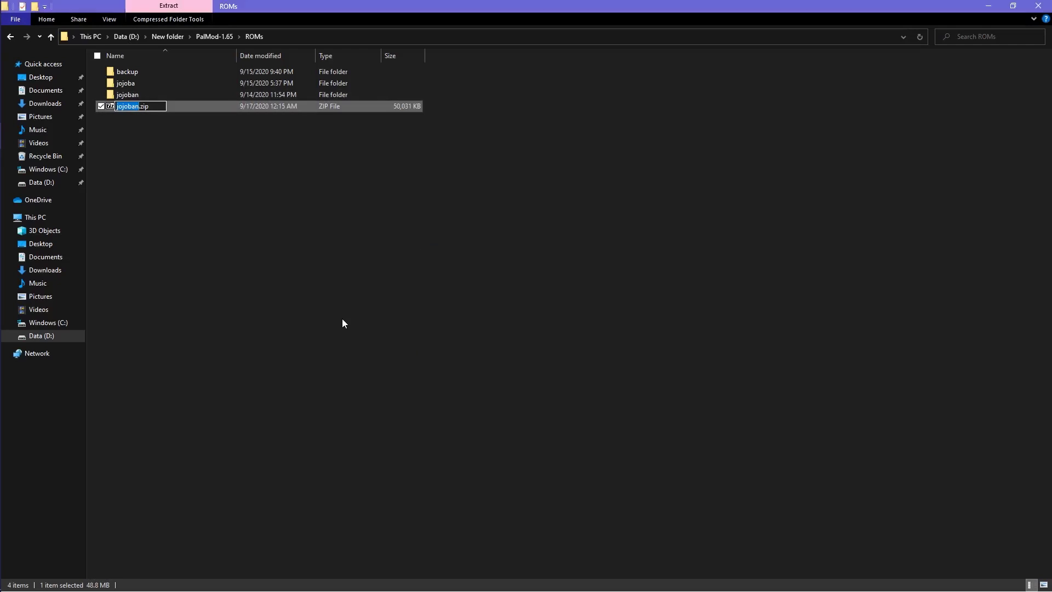
pyautogui.click(343, 320)
pyautogui.press('space')
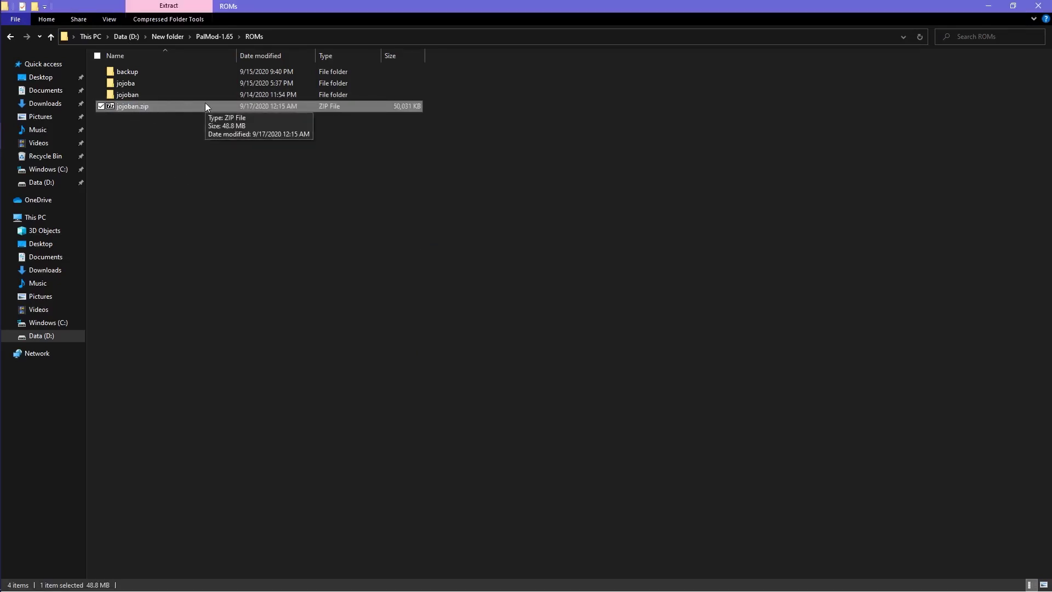
pyautogui.click(127, 36)
# Step: Paste jojoban.zip into the FightCade 2 emulator ROMs folder, replacing the old copy
pyautogui.doubleClick(559, 96)
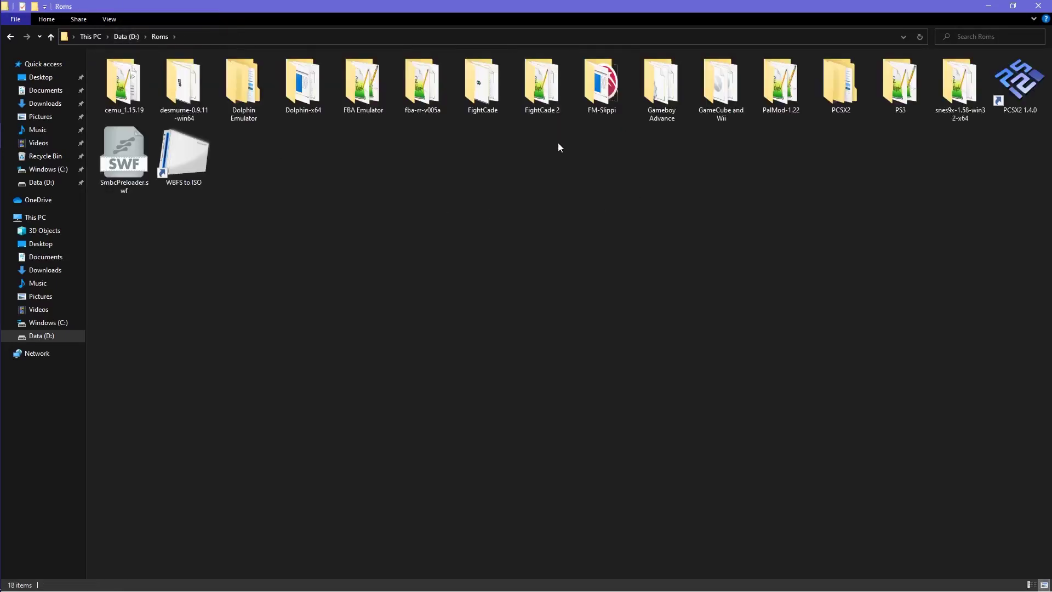
pyautogui.doubleClick(543, 98)
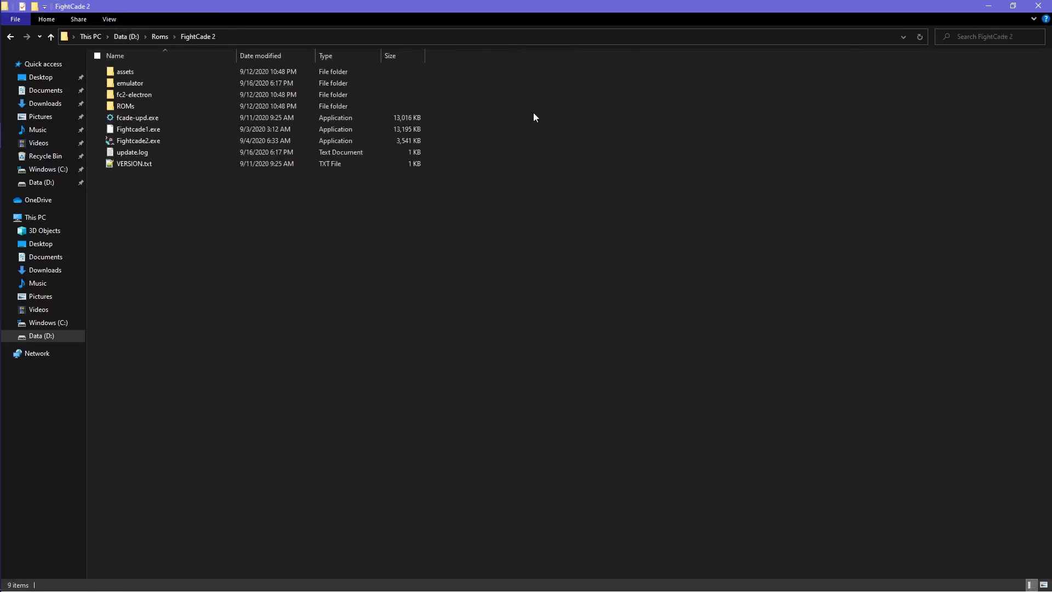
pyautogui.doubleClick(297, 107)
pyautogui.doubleClick(217, 83)
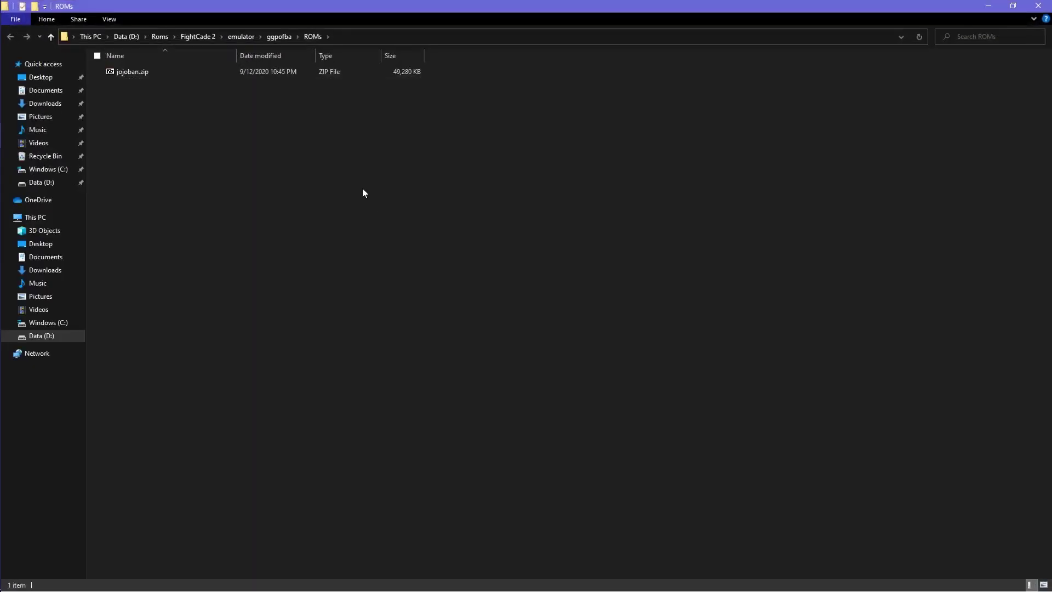
pyautogui.hotkey('ctrl', 'v')
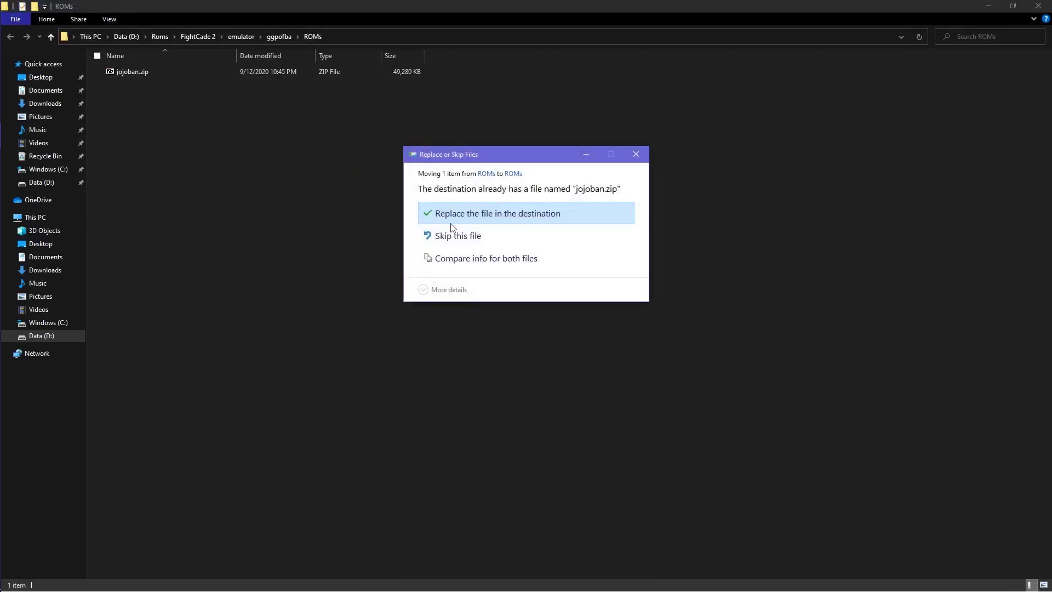
pyautogui.click(483, 213)
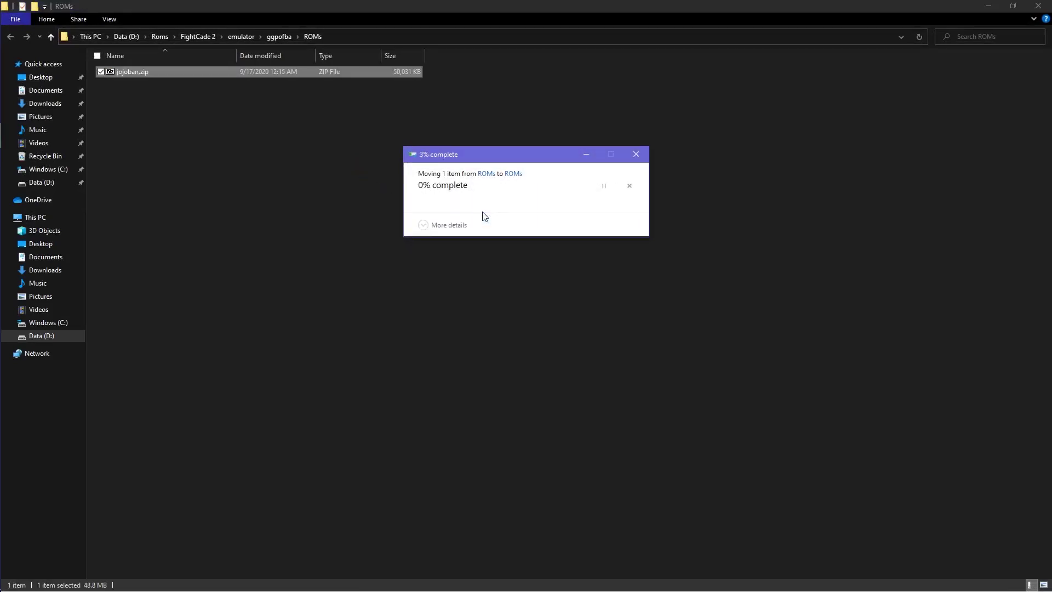
pyautogui.click(309, 219)
pyautogui.hotkey('alt', 'Tab')
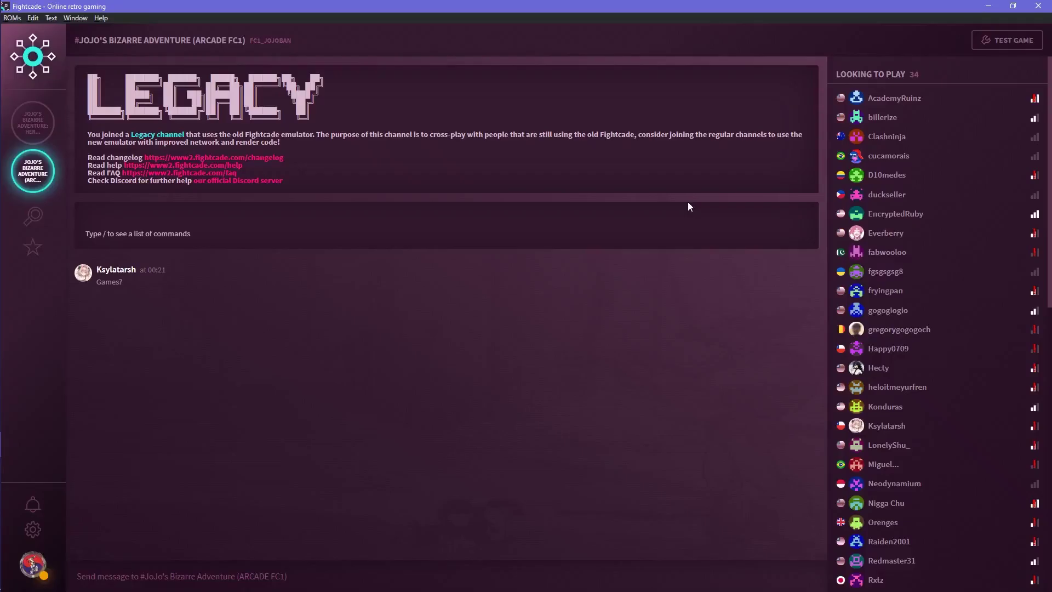
# Step: Test-run JoJo from its channel, dismiss the FB Alpha warning and maximize the emulator
pyautogui.click(1007, 40)
pyautogui.click(527, 335)
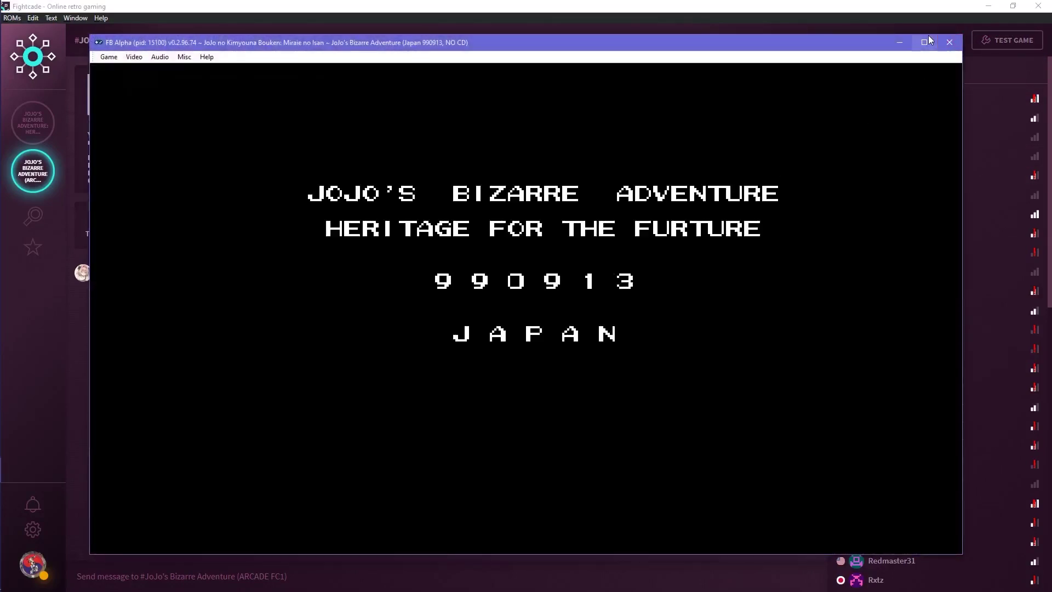
pyautogui.click(926, 42)
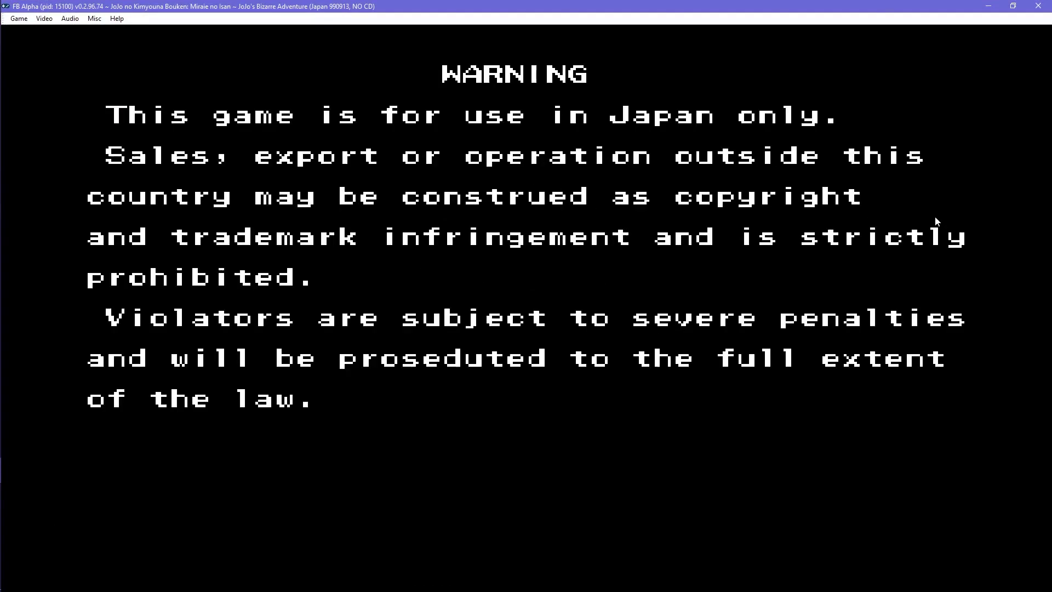
# Step: Skip the intro, select Kakyoin on the character screen and start the match
pyautogui.press('5')
pyautogui.press('1')
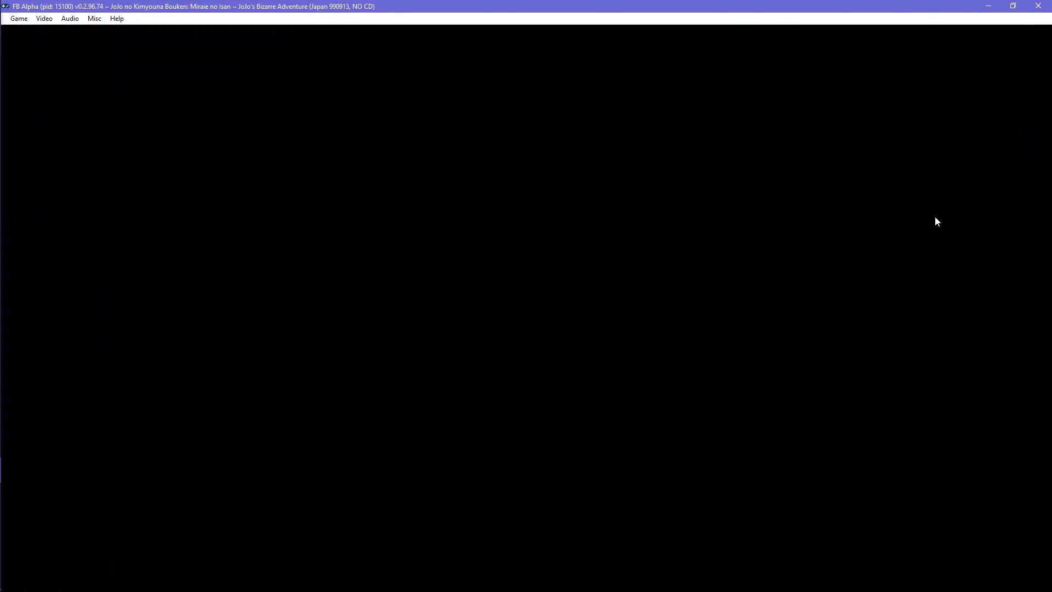
pyautogui.press('Right')
pyautogui.press('Right')
pyautogui.press('Right')
pyautogui.press('Right')
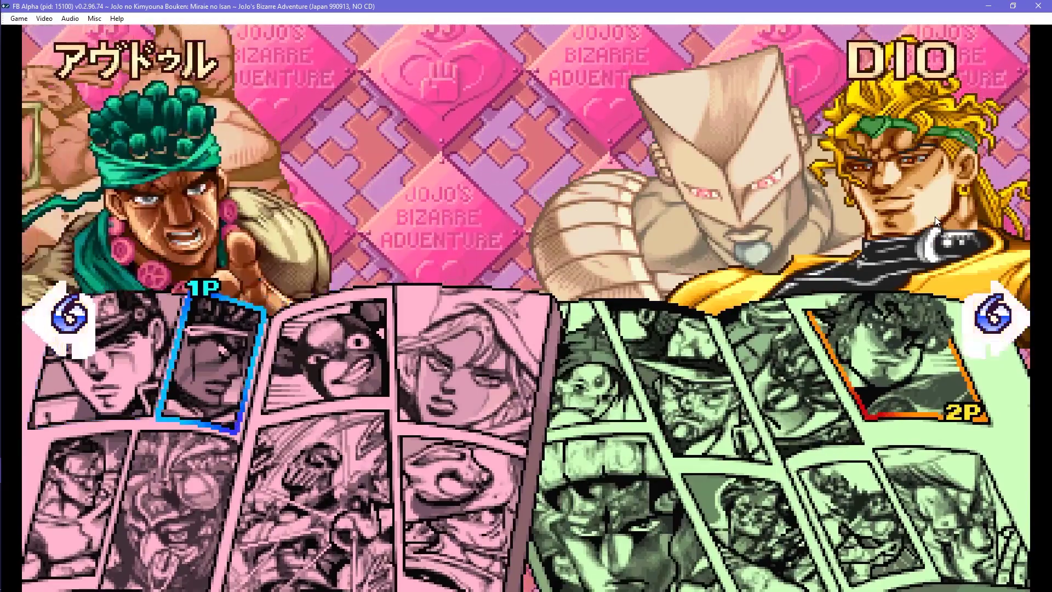
pyautogui.press('Right')
pyautogui.press('Right')
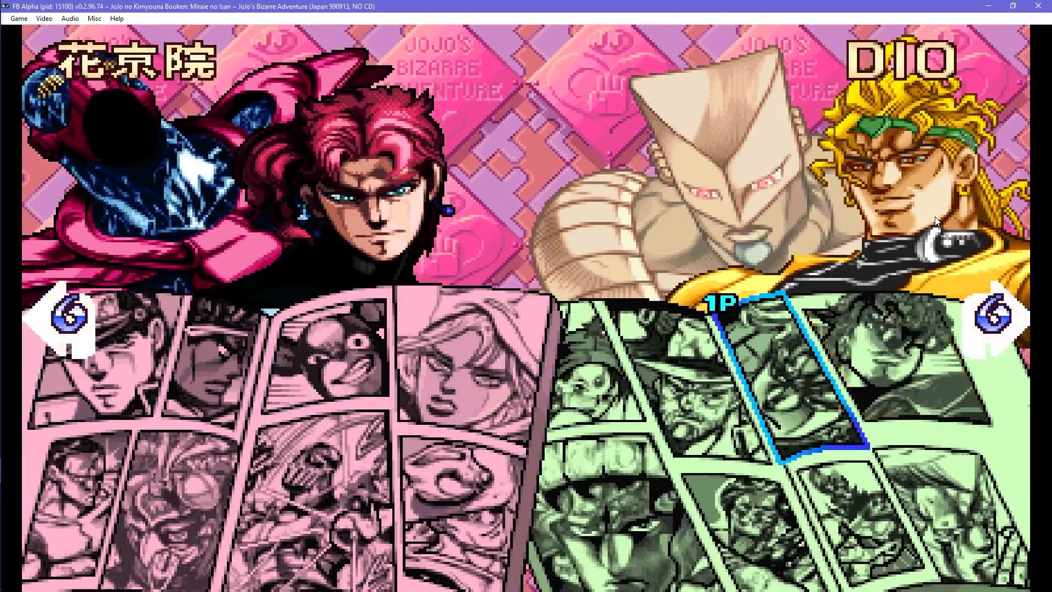
pyautogui.press('z')
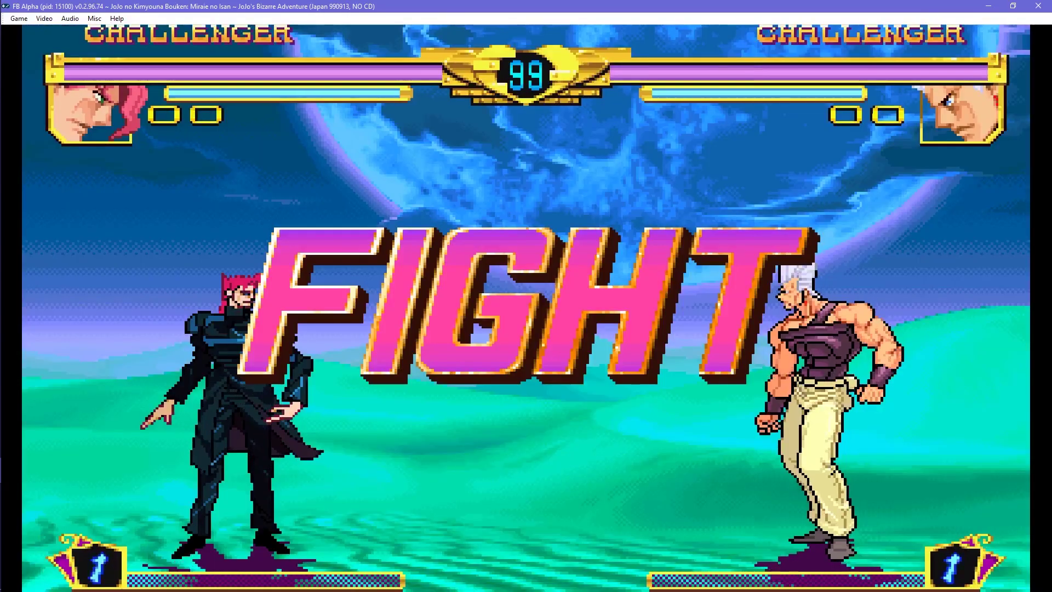
# Step: Summon Kakyoin's Stand, move and jump around, then hit Polnareff with the Stand
pyautogui.press('a')
pyautogui.press('Right')
pyautogui.press('Right')
pyautogui.press('Left')
pyautogui.press('Up')
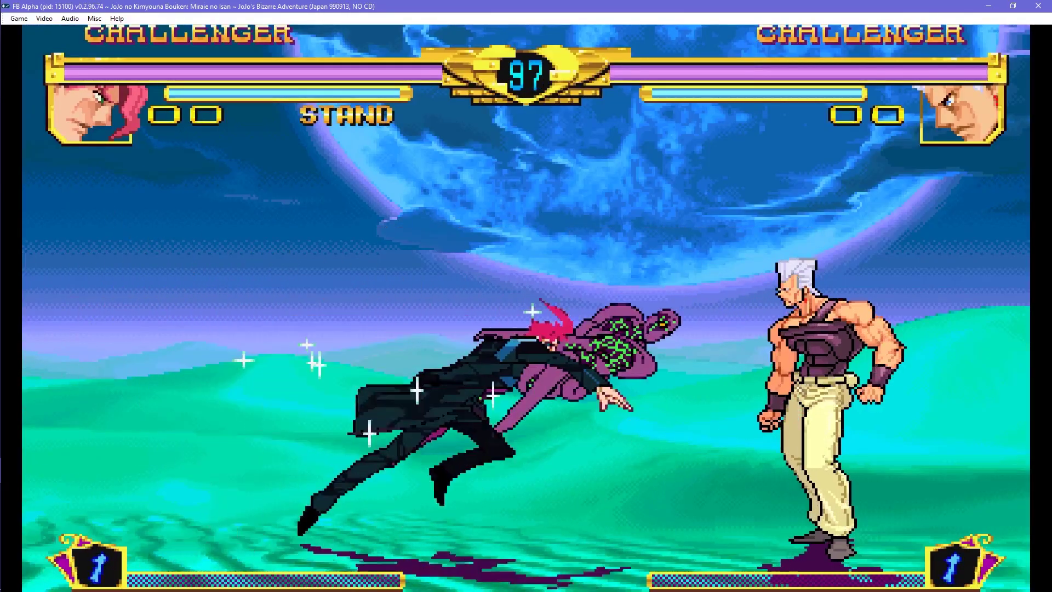
pyautogui.press('Left')
pyautogui.press('Right')
pyautogui.press('Right')
pyautogui.press('s')
pyautogui.press('s')
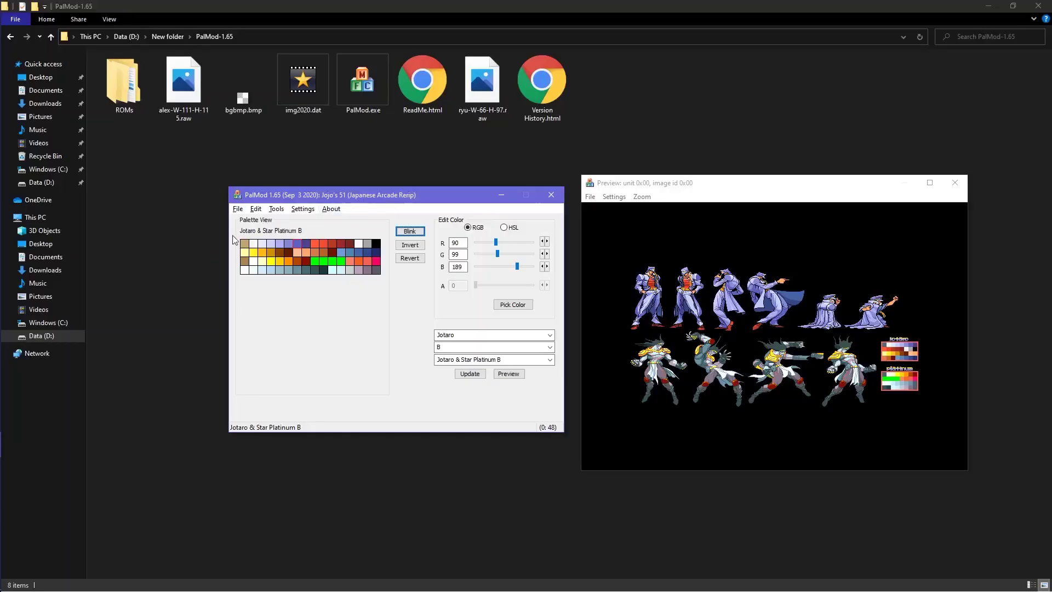
# Step: Inspect the lavender swatches in the Jotaro & Star Platinum B palette and invert one to olive
pyautogui.click(291, 244)
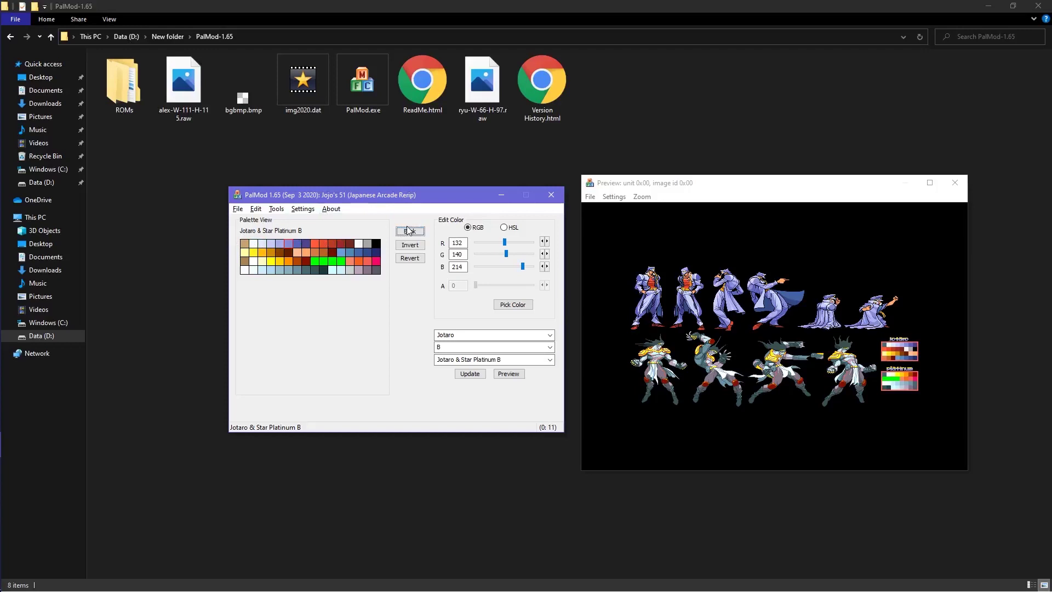
pyautogui.click(297, 243)
pyautogui.click(306, 244)
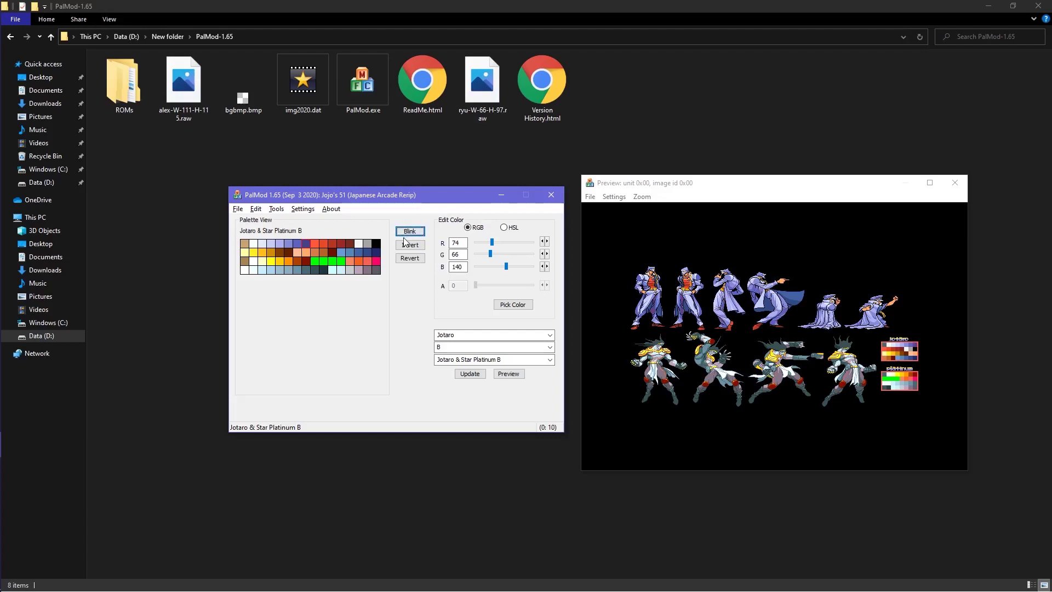
pyautogui.click(293, 241)
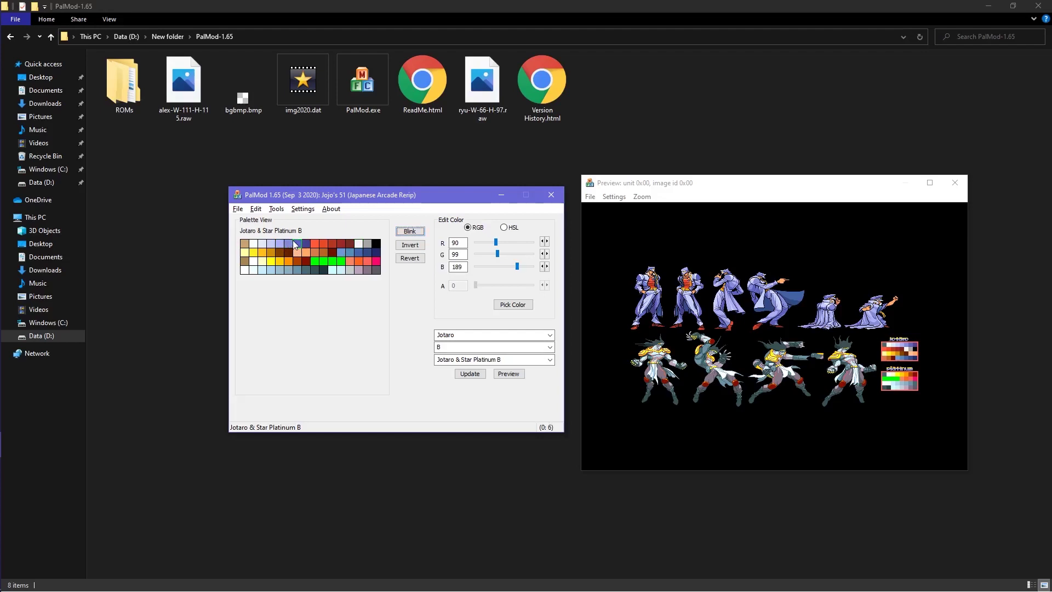
pyautogui.click(411, 246)
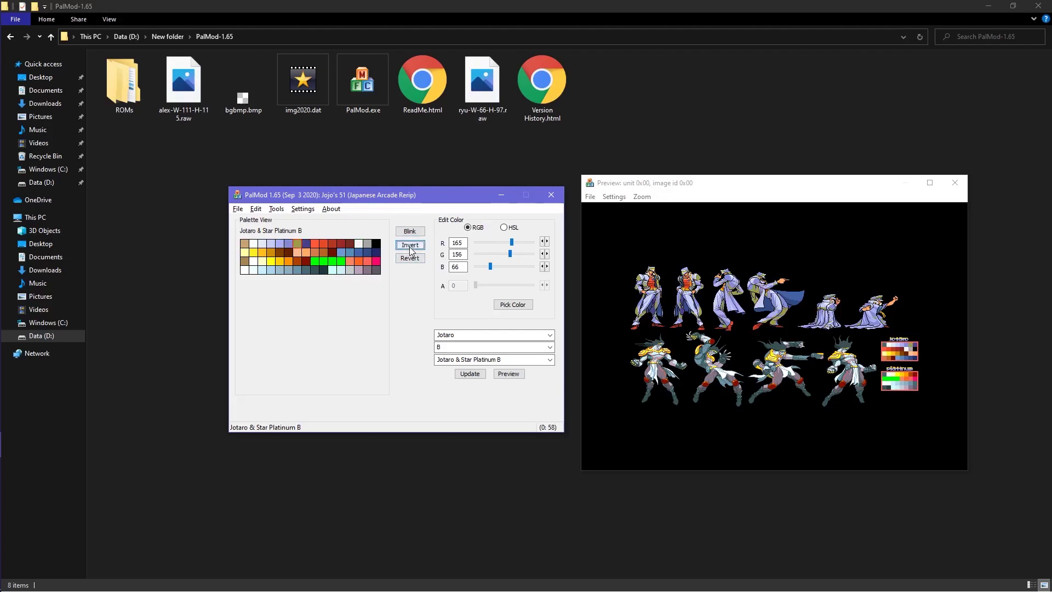
pyautogui.click(308, 244)
# Step: Invert the purple swatch, then revert the B palette to its original lavender colours
pyautogui.click(404, 246)
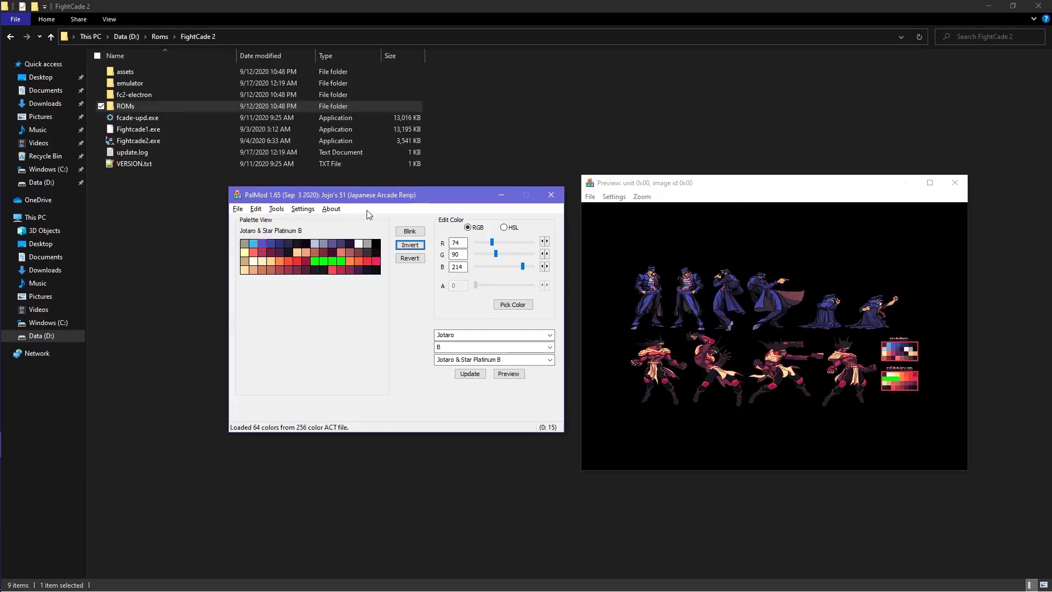
pyautogui.click(411, 259)
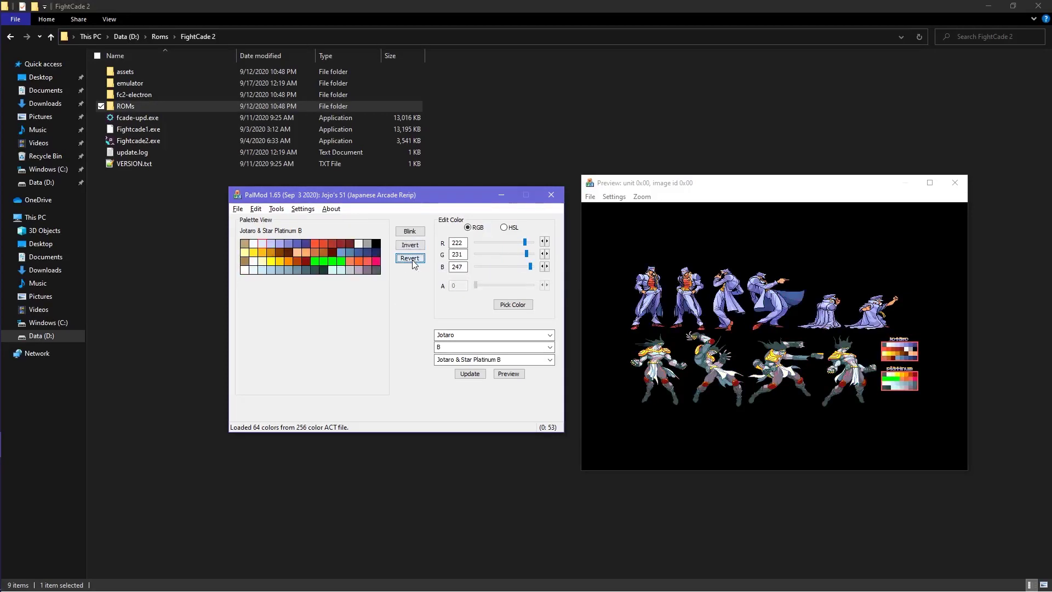
pyautogui.click(411, 259)
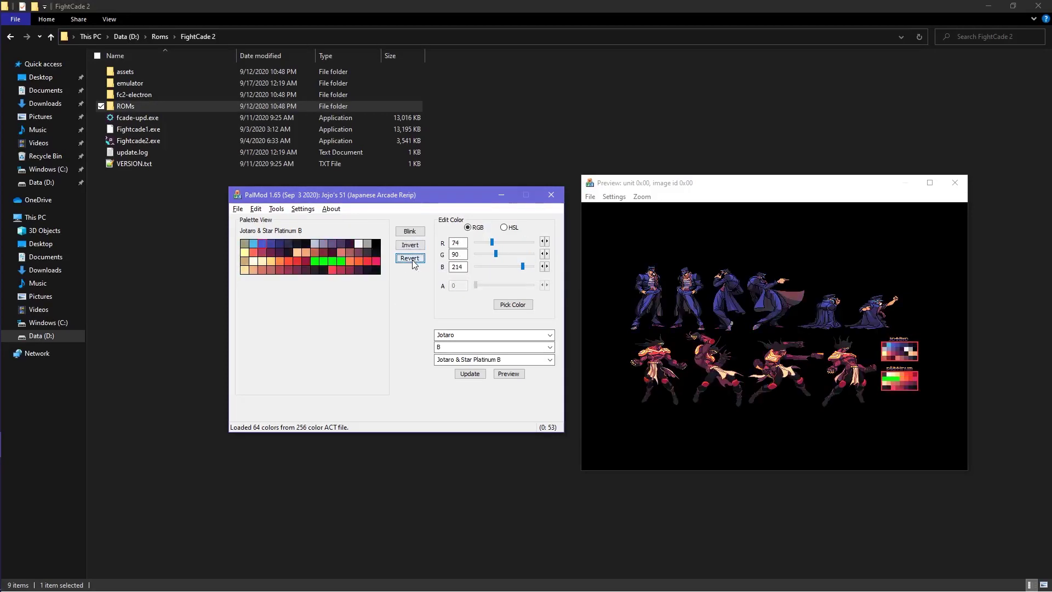
pyautogui.click(412, 261)
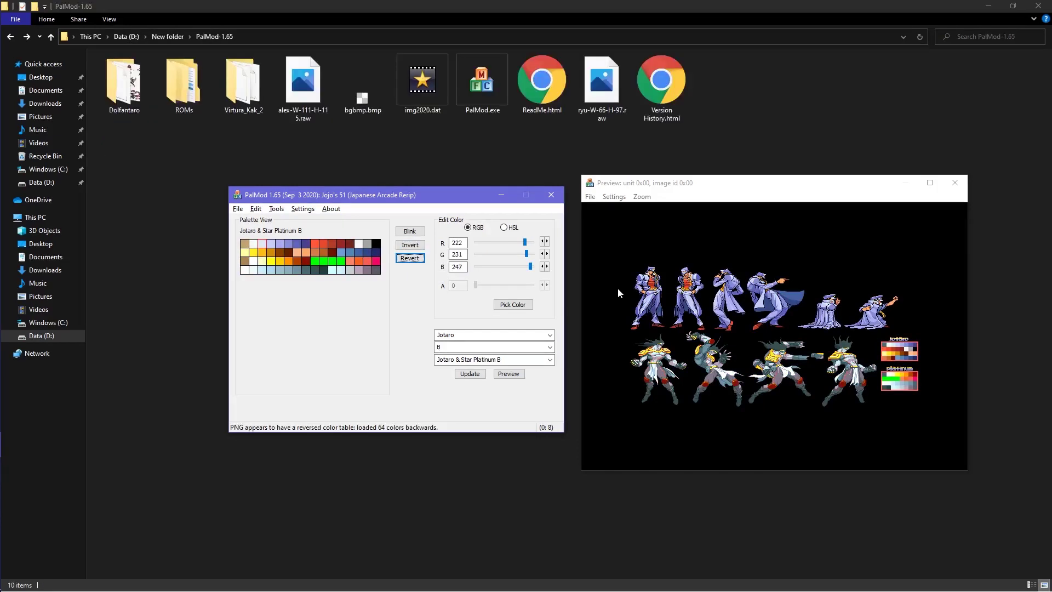
pyautogui.click(274, 208)
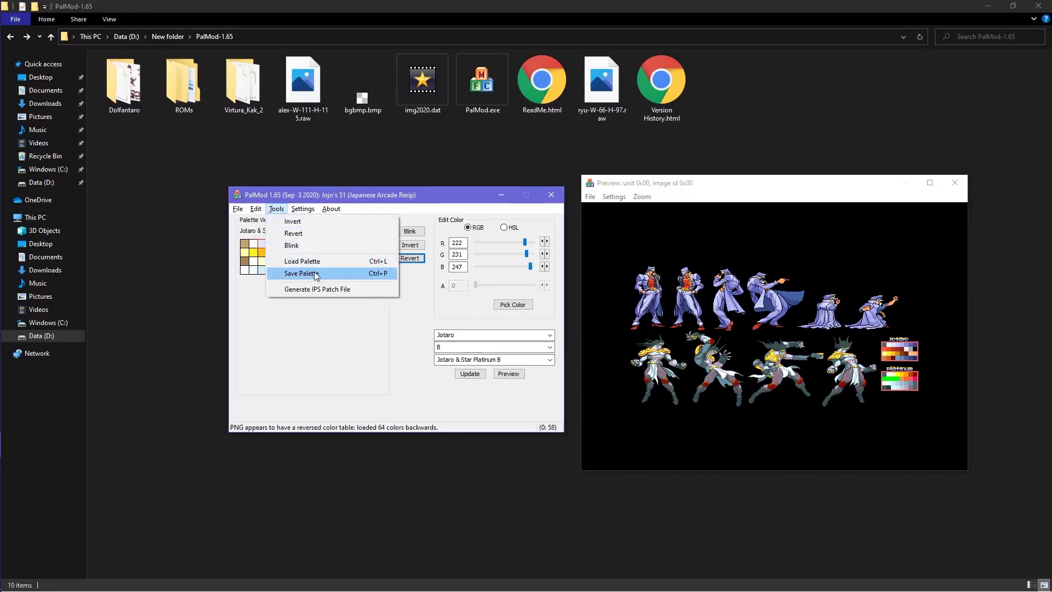
pyautogui.click(328, 261)
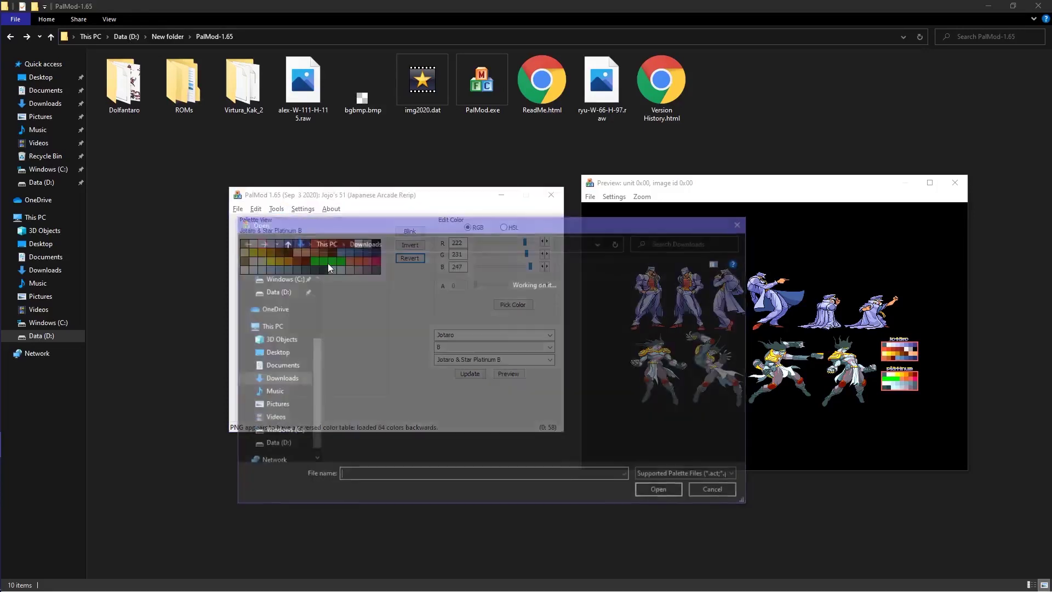
pyautogui.click(280, 449)
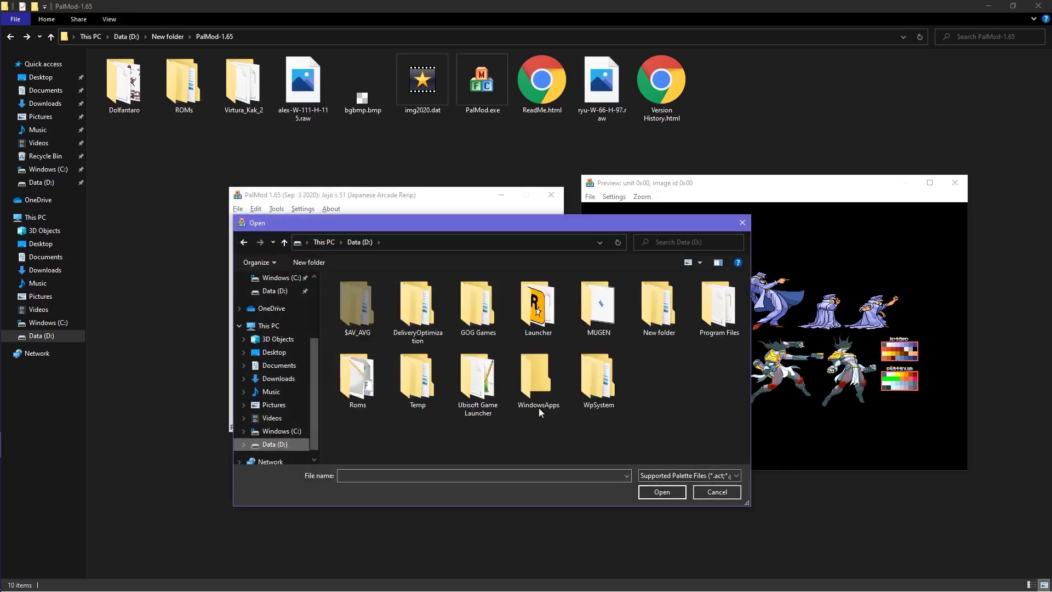
pyautogui.doubleClick(639, 319)
pyautogui.doubleClick(393, 296)
pyautogui.doubleClick(394, 296)
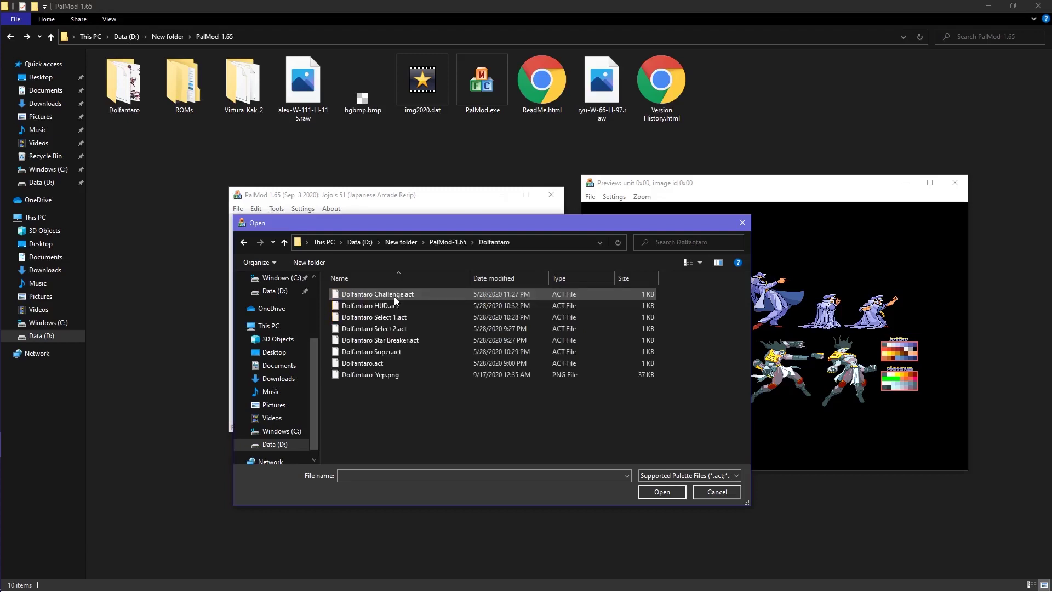
pyautogui.doubleClick(387, 361)
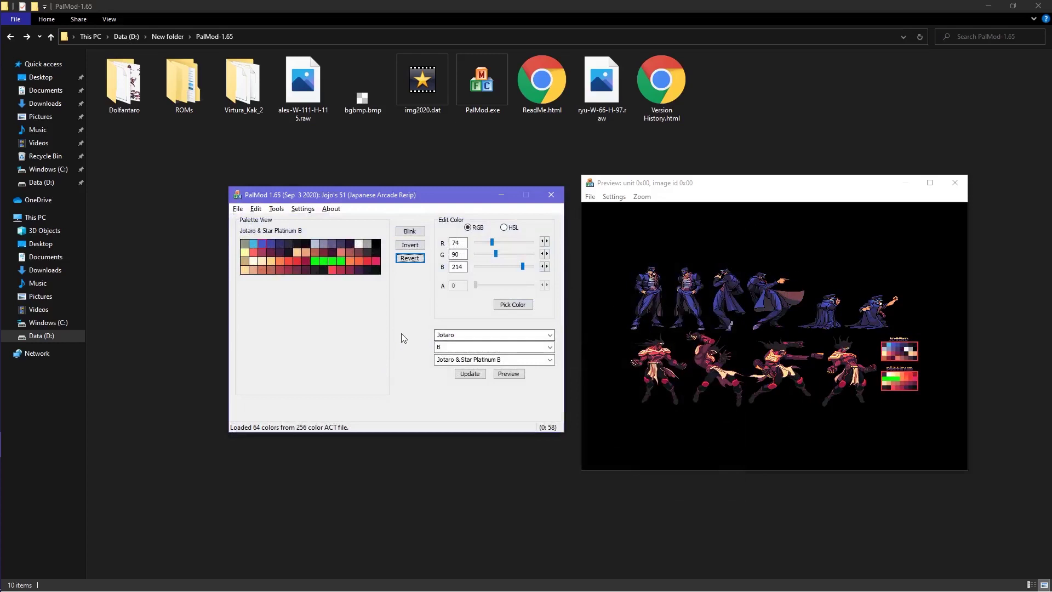
pyautogui.hotkey('ctrl', 'z')
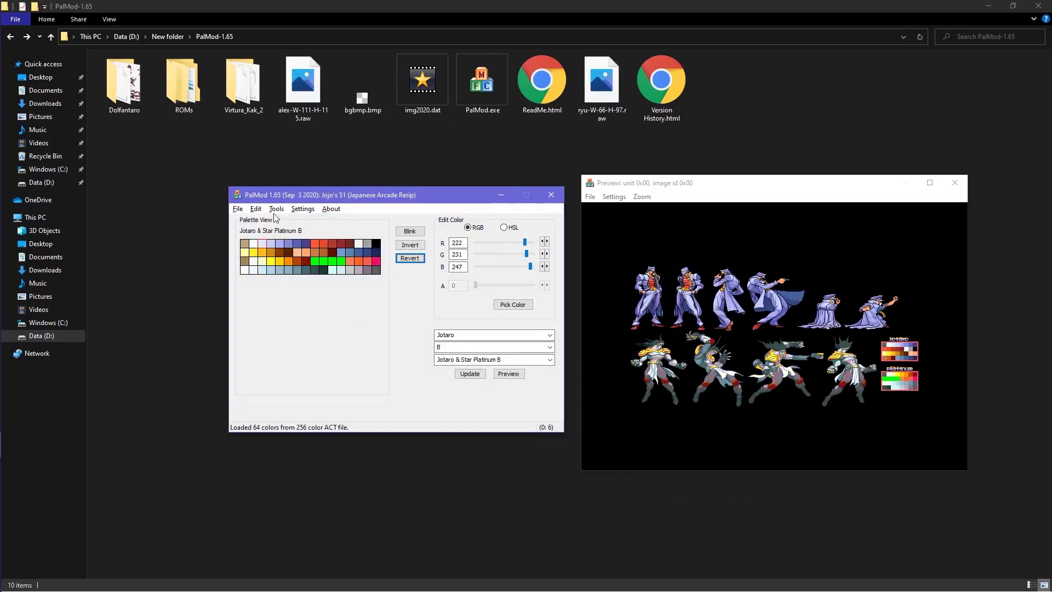
pyautogui.click(275, 212)
pyautogui.click(317, 262)
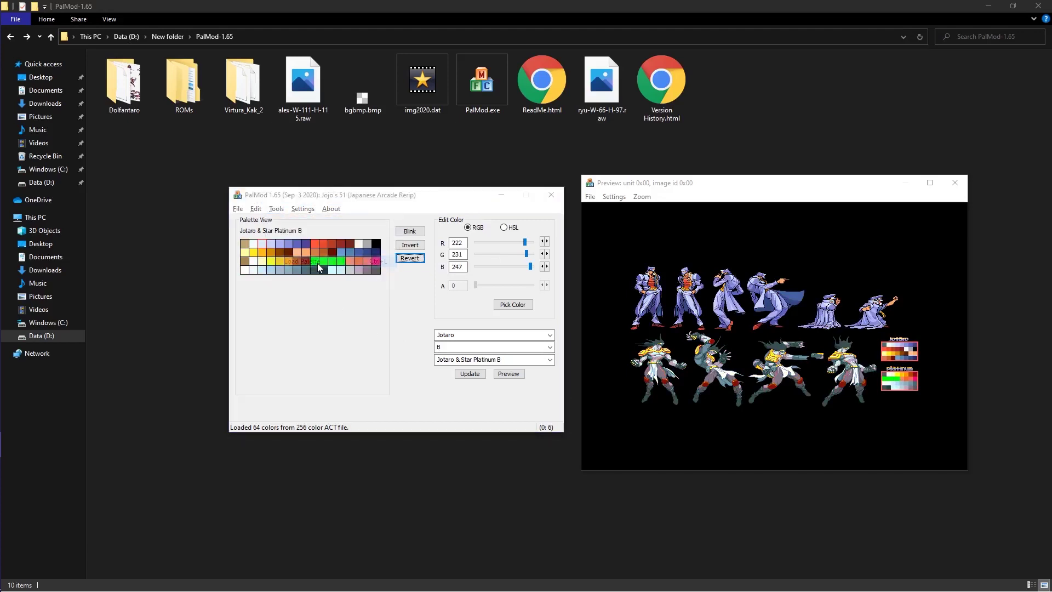
pyautogui.rightClick(465, 430)
pyautogui.moveTo(500, 440)
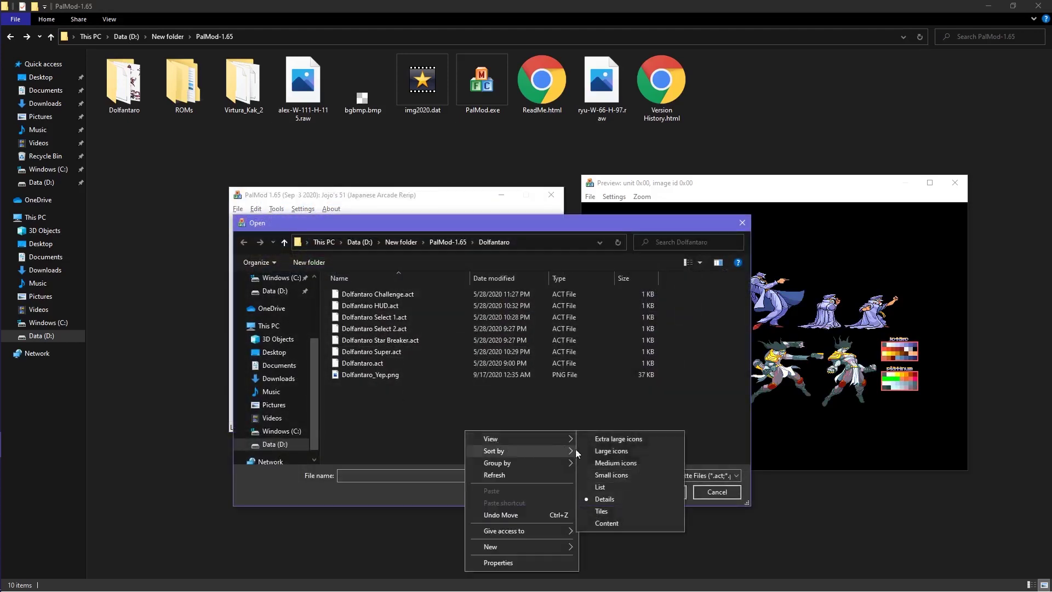
pyautogui.click(598, 452)
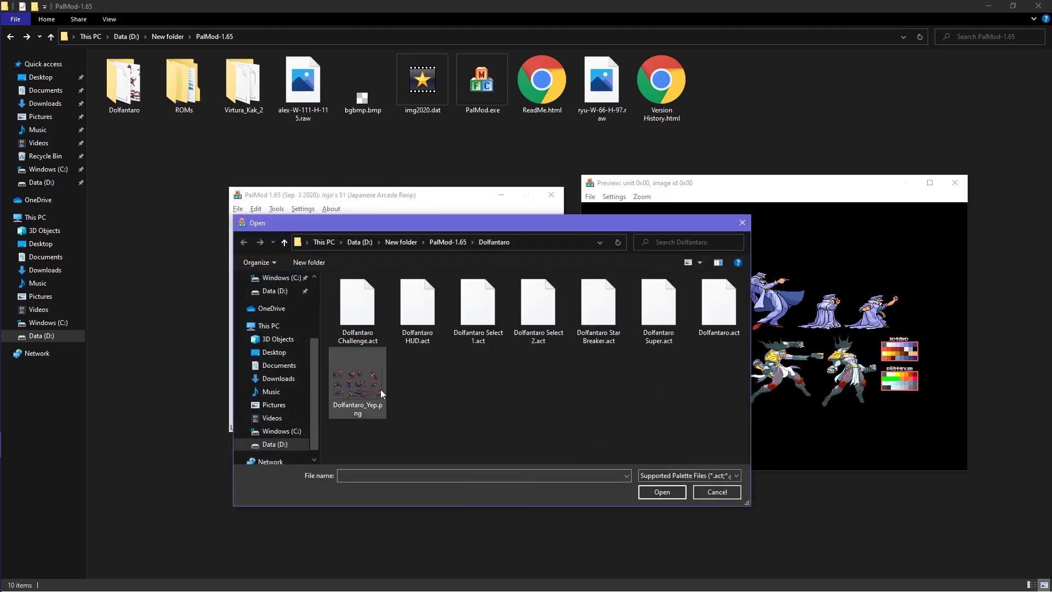
pyautogui.doubleClick(350, 381)
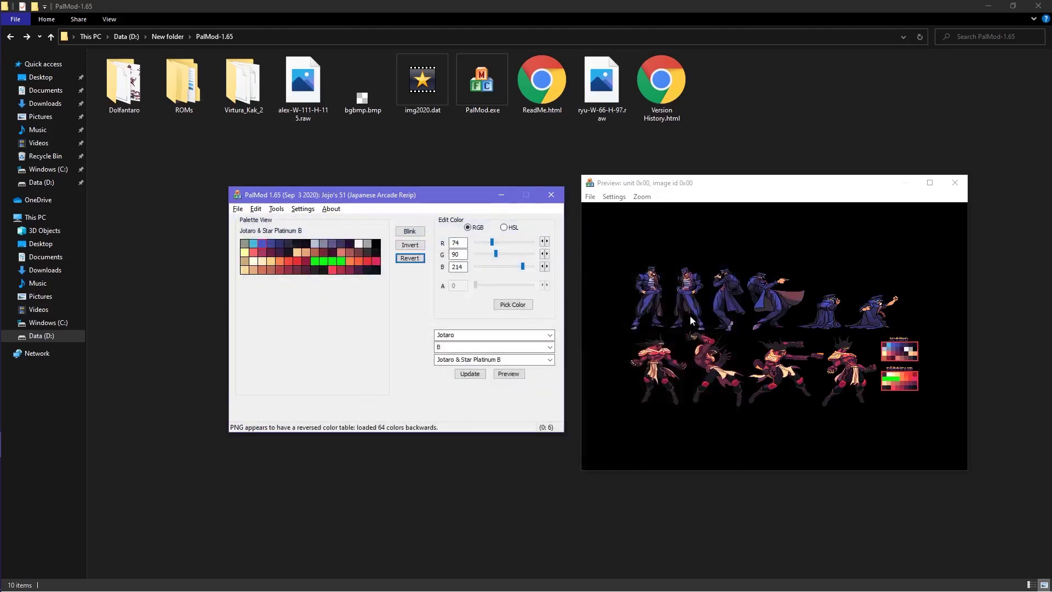
pyautogui.hotkey('ctrl', 'z')
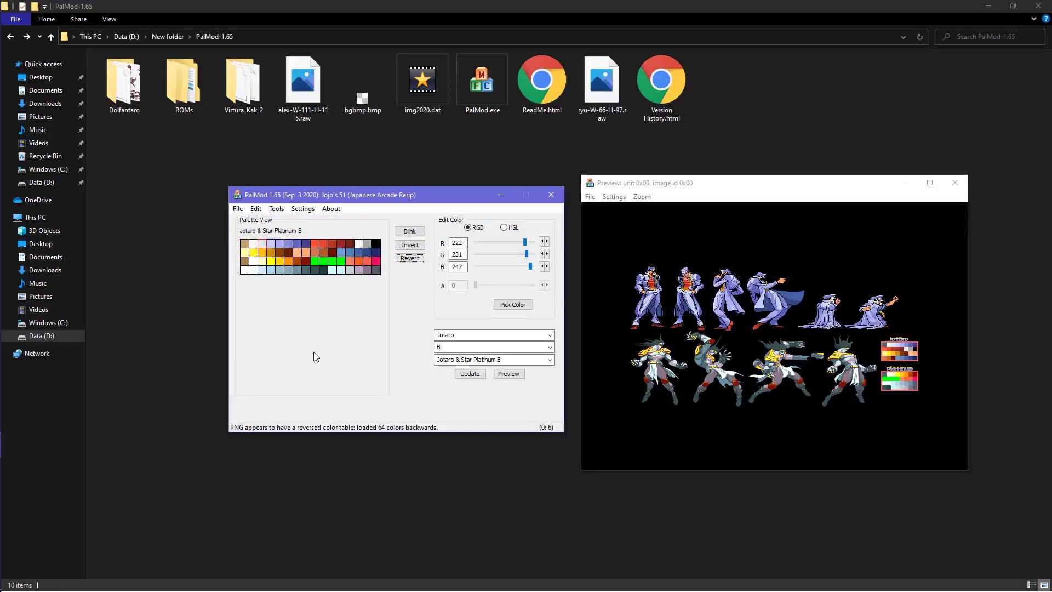
# Step: Save the B palette as jot.act in PalMod-1.65 and switch to Jotaro palette A
pyautogui.click(276, 209)
pyautogui.click(291, 271)
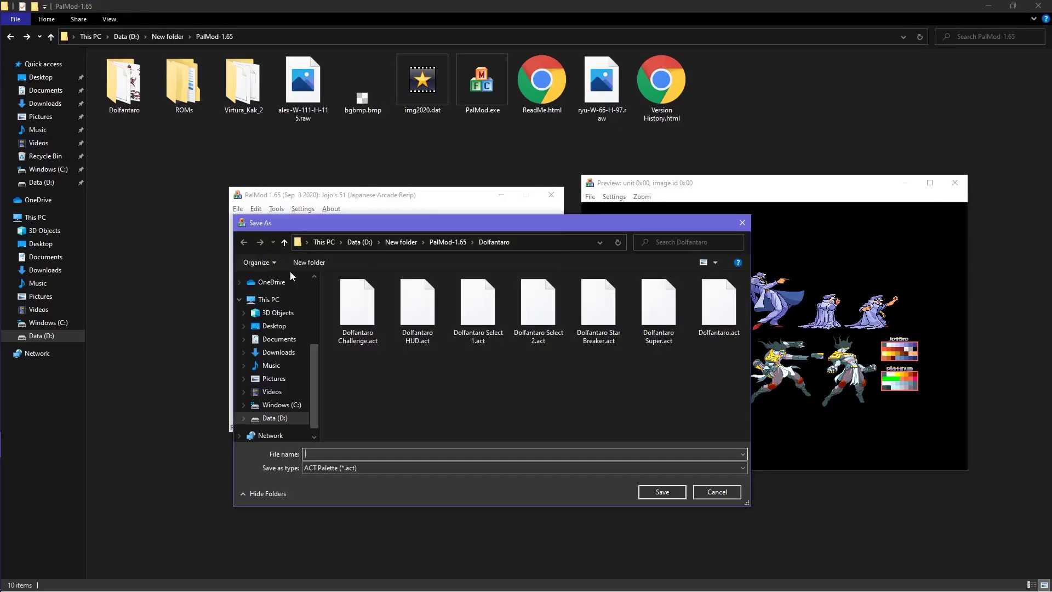
pyautogui.click(439, 243)
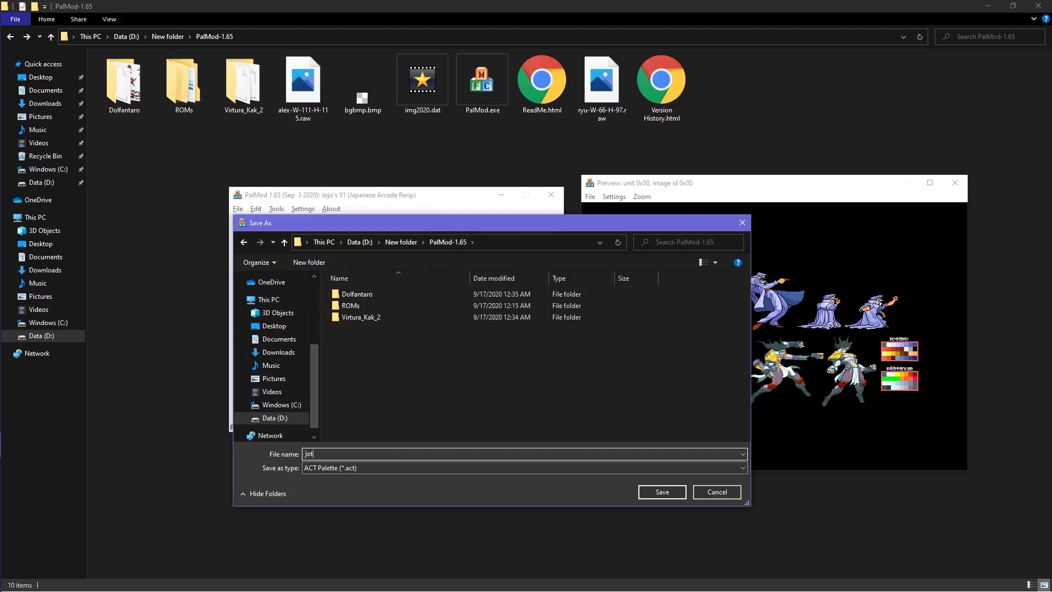
pyautogui.click(659, 496)
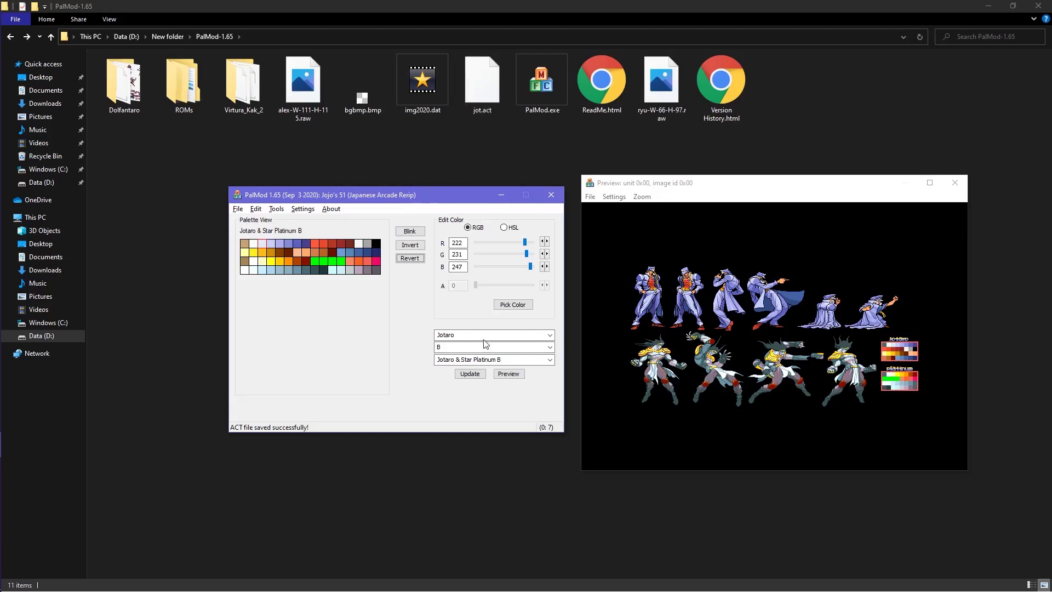
pyautogui.click(550, 347)
pyautogui.click(466, 355)
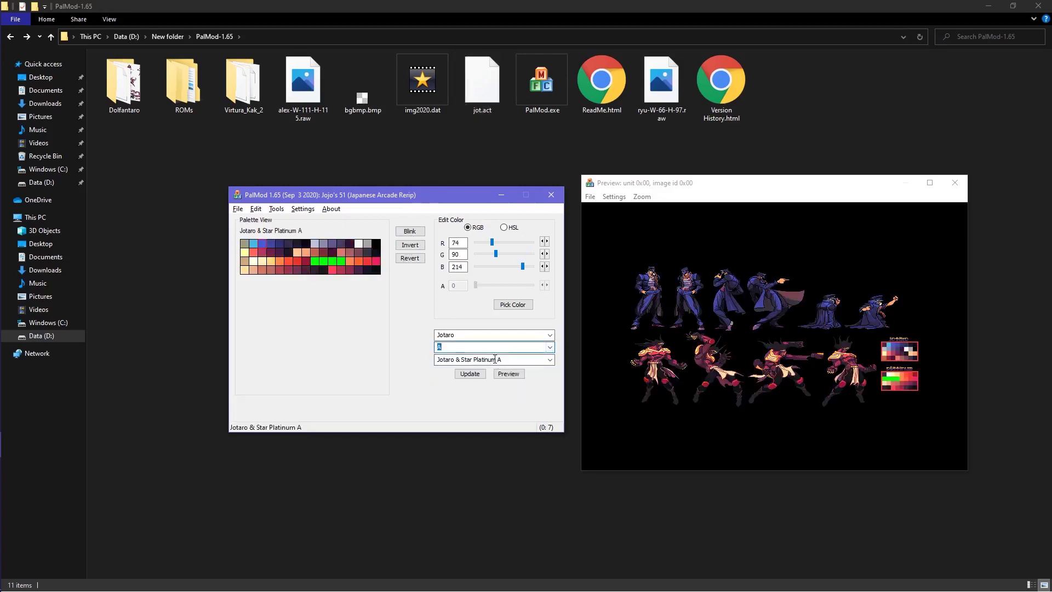
# Step: Load jot.act into the palette, then bring up Kakyoin & Hierophant Green A with its preview
pyautogui.click(276, 209)
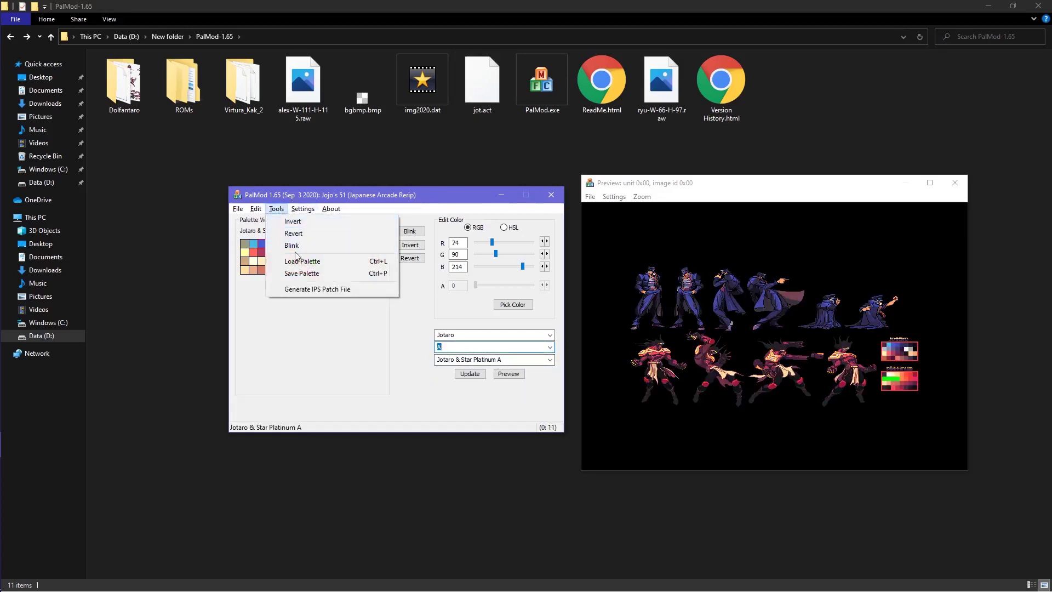
pyautogui.click(297, 262)
pyautogui.doubleClick(377, 327)
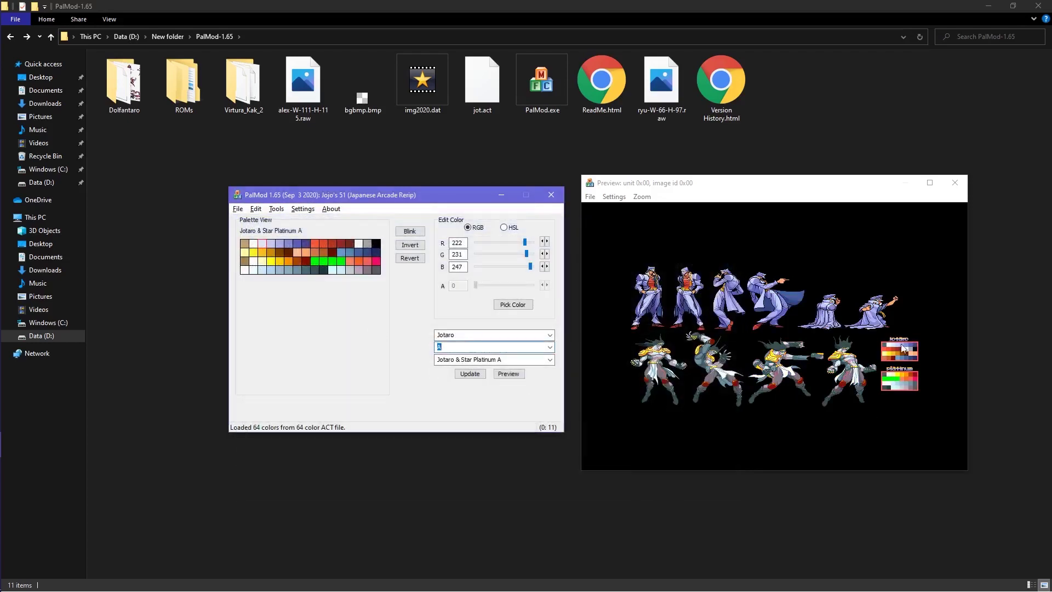
pyautogui.click(256, 210)
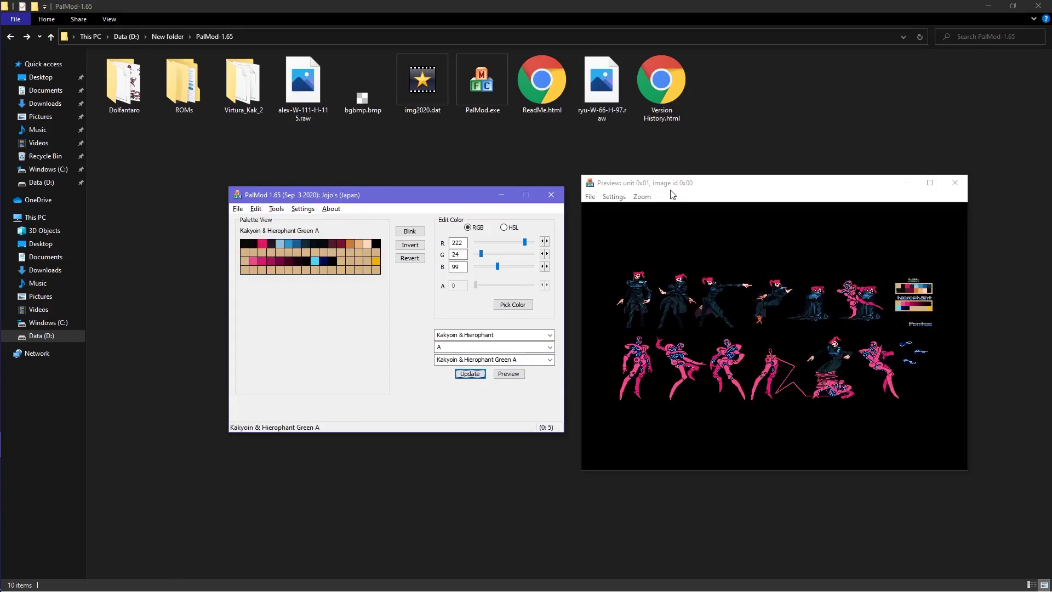
pyautogui.click(672, 195)
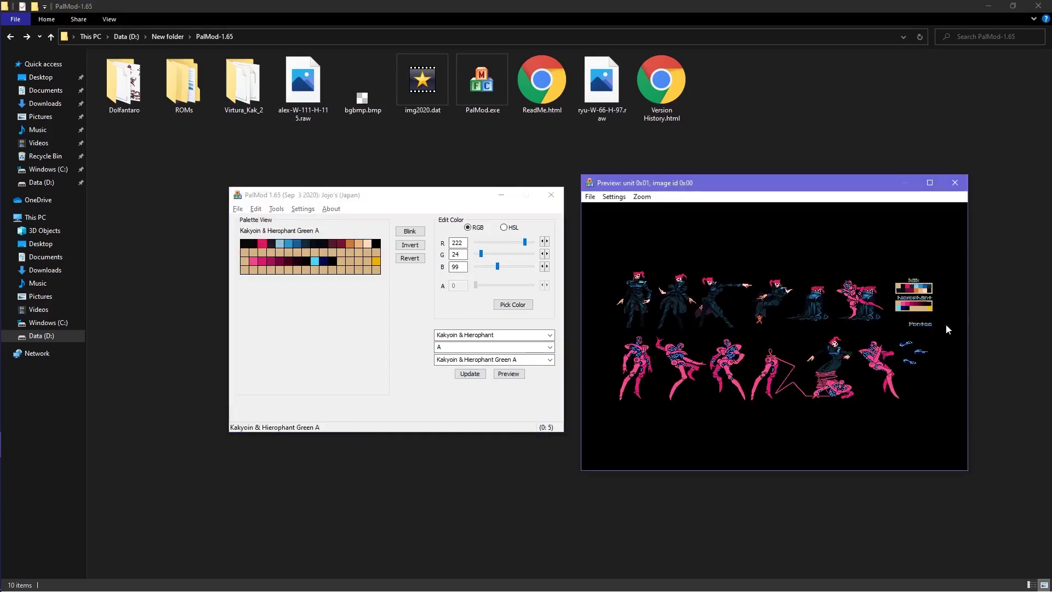
# Step: Open Export Image from the preview and try Amount 5 before settling on 1
pyautogui.click(590, 197)
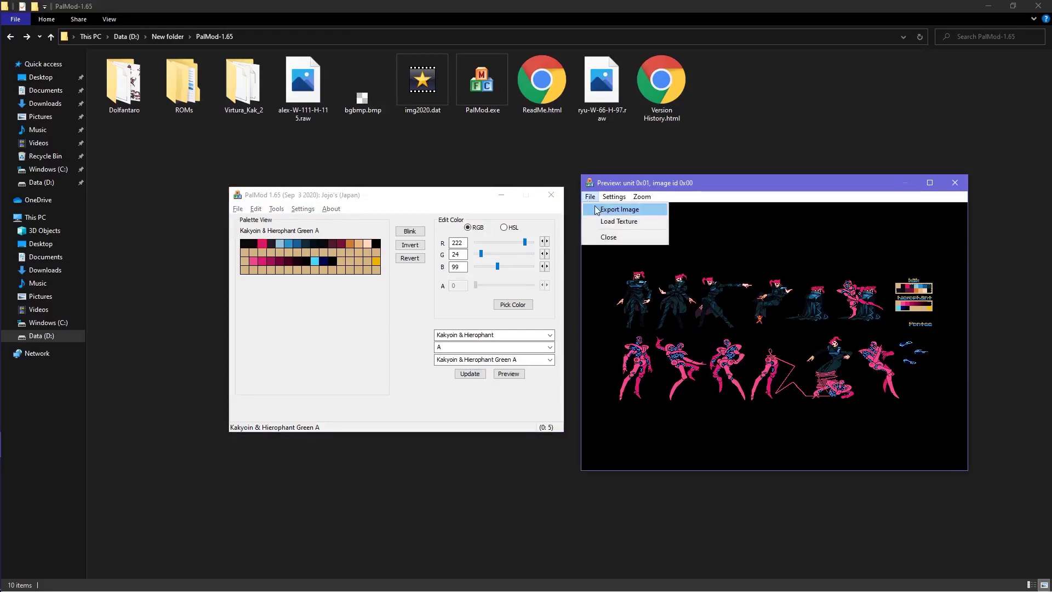
pyautogui.click(617, 210)
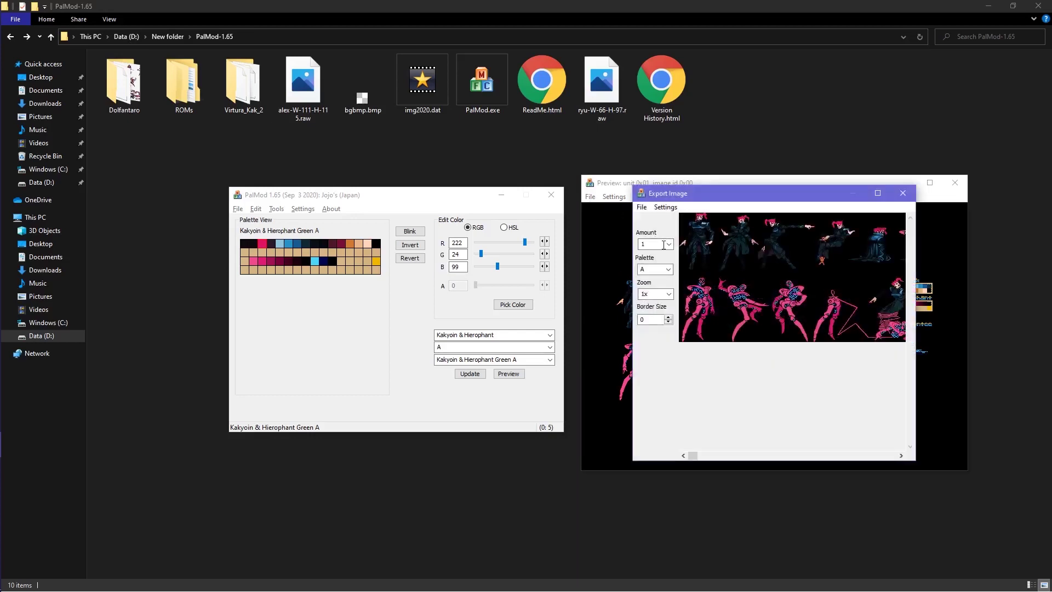
pyautogui.click(663, 245)
pyautogui.click(668, 246)
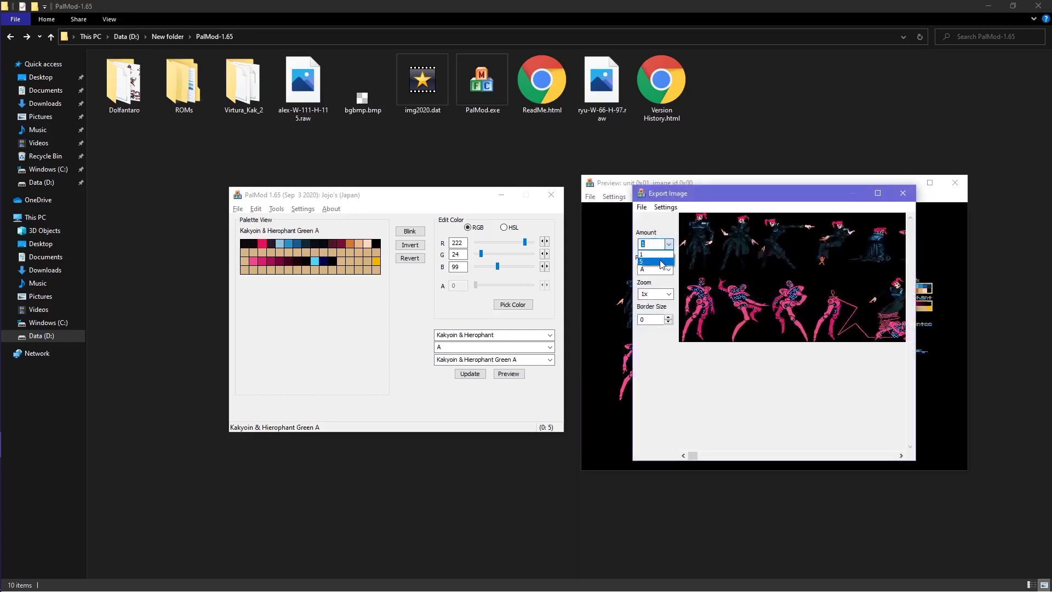
pyautogui.click(664, 262)
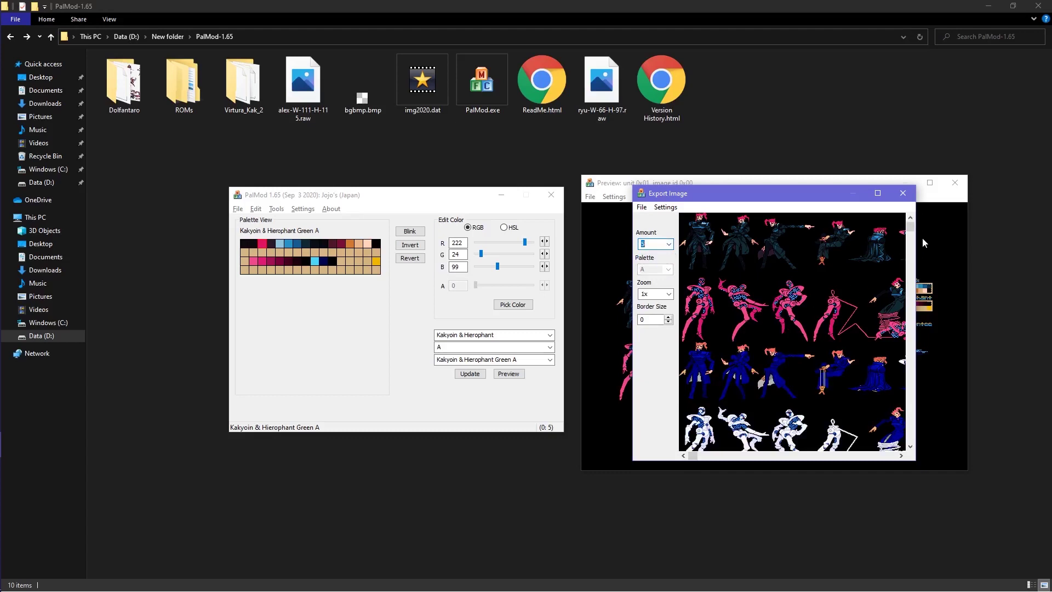
pyautogui.moveTo(911, 228); pyautogui.dragTo(920, 448)
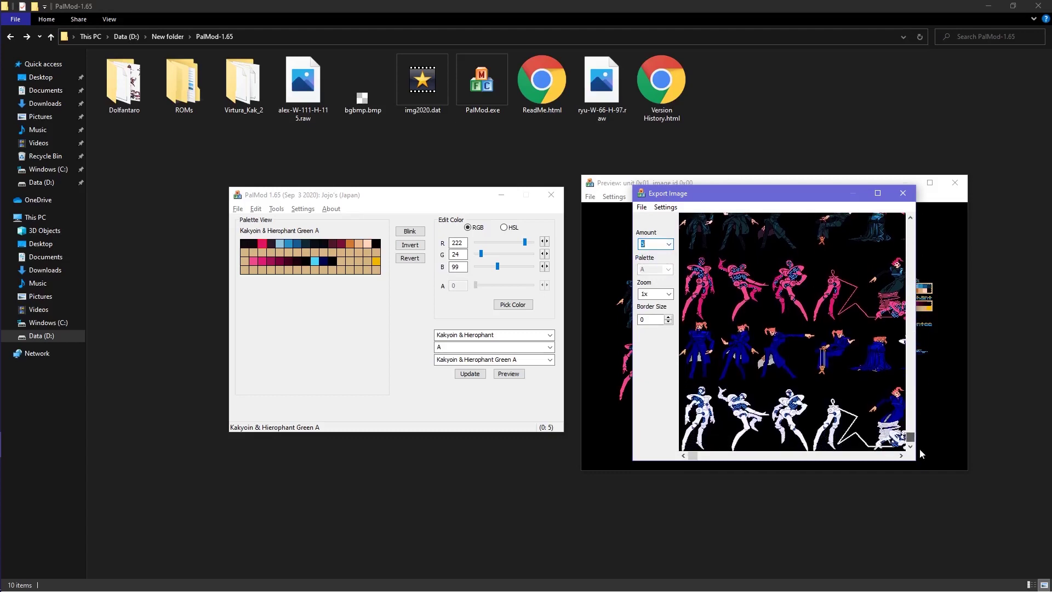
pyautogui.moveTo(693, 454)
pyautogui.mouseDown()
pyautogui.moveTo(889, 467)
pyautogui.moveTo(693, 458)
pyautogui.mouseUp()
pyautogui.click(668, 244)
pyautogui.click(665, 260)
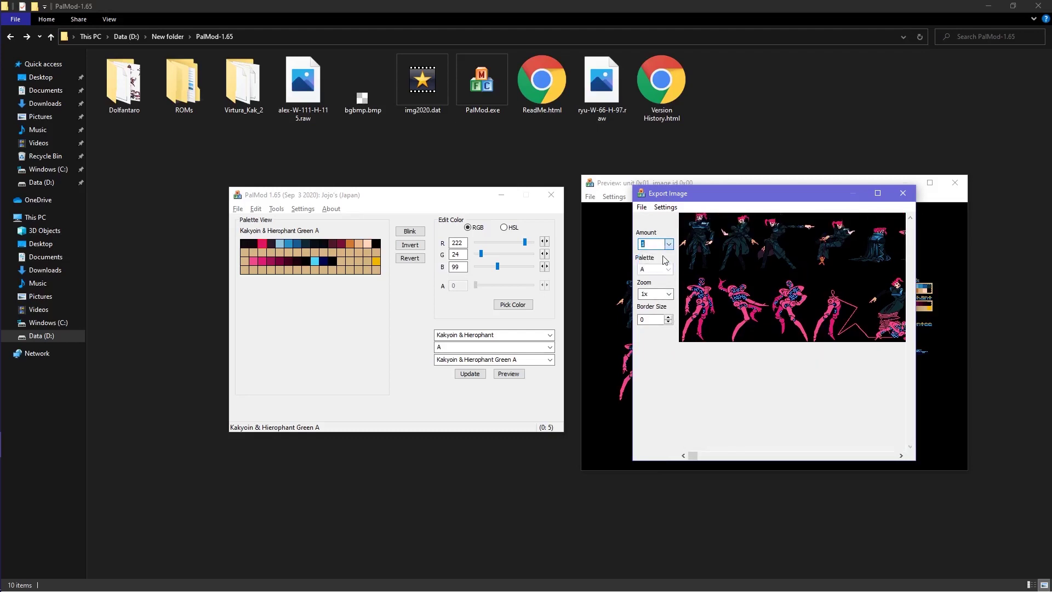
# Step: Preview the export in palettes B and S, then return to palette A
pyautogui.click(669, 269)
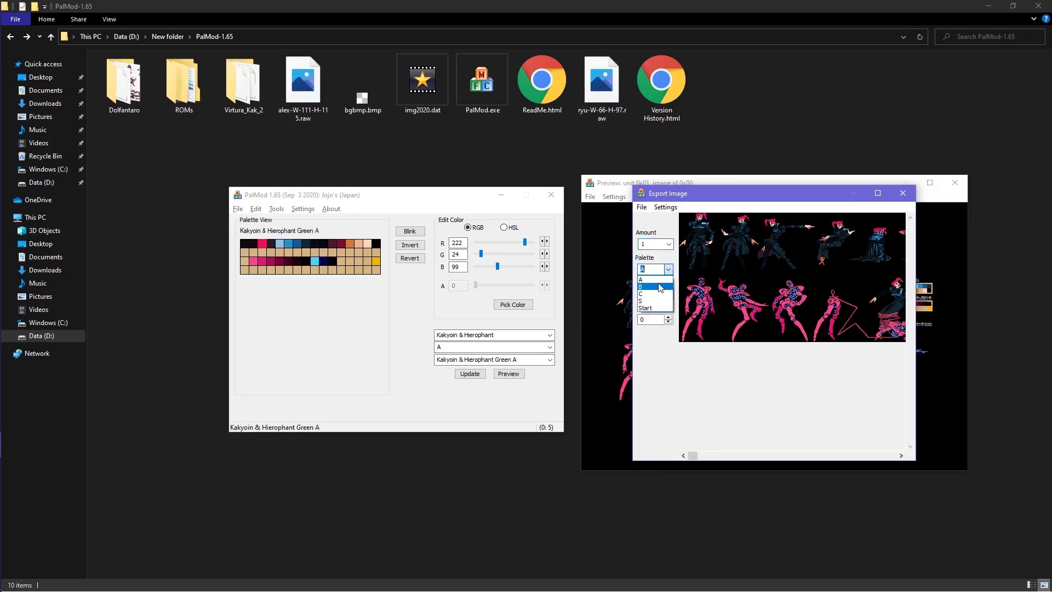
pyautogui.click(660, 287)
pyautogui.click(669, 269)
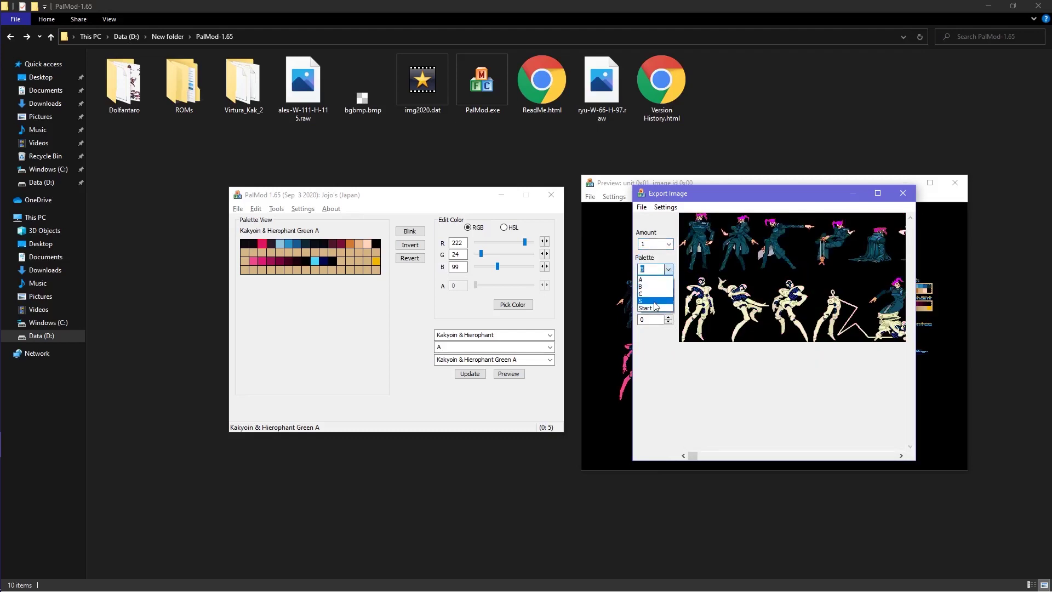
pyautogui.click(661, 301)
pyautogui.click(669, 269)
pyautogui.click(658, 279)
# Step: Set the export zoom to 2x and maximize the export window
pyautogui.click(661, 295)
pyautogui.click(651, 311)
pyautogui.click(669, 294)
pyautogui.click(878, 193)
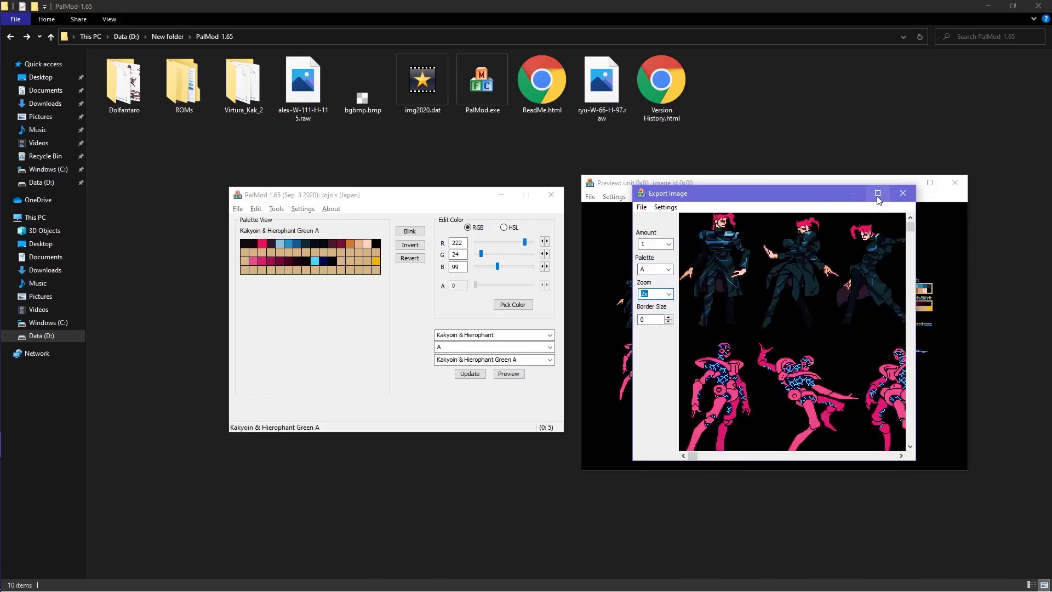
pyautogui.click(878, 193)
pyautogui.click(35, 104)
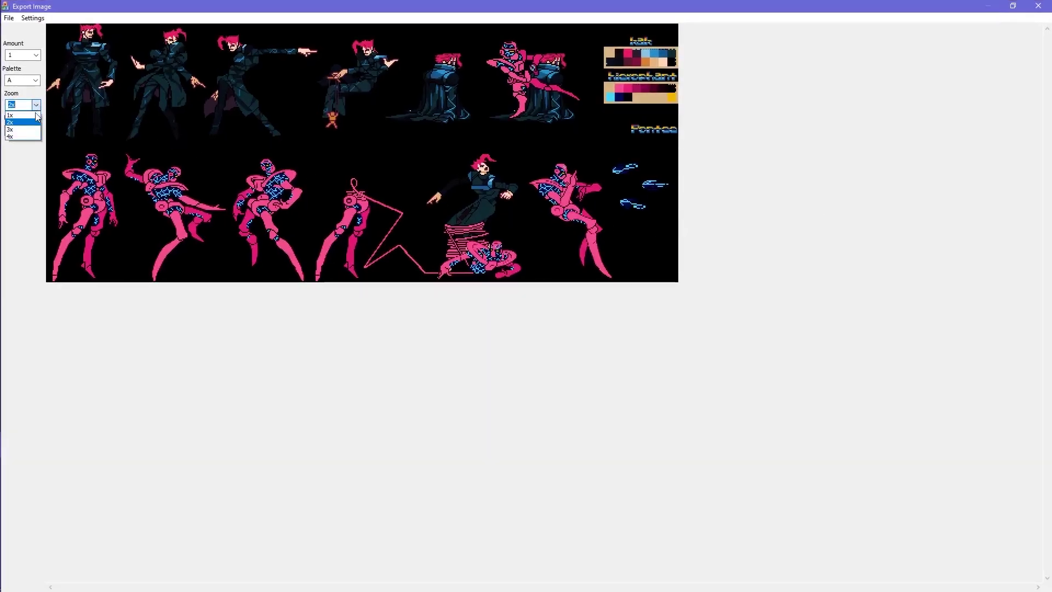
# Step: Try 3x and 4x zoom, return to 1x, and test then remove the border
pyautogui.click(22, 126)
pyautogui.click(35, 104)
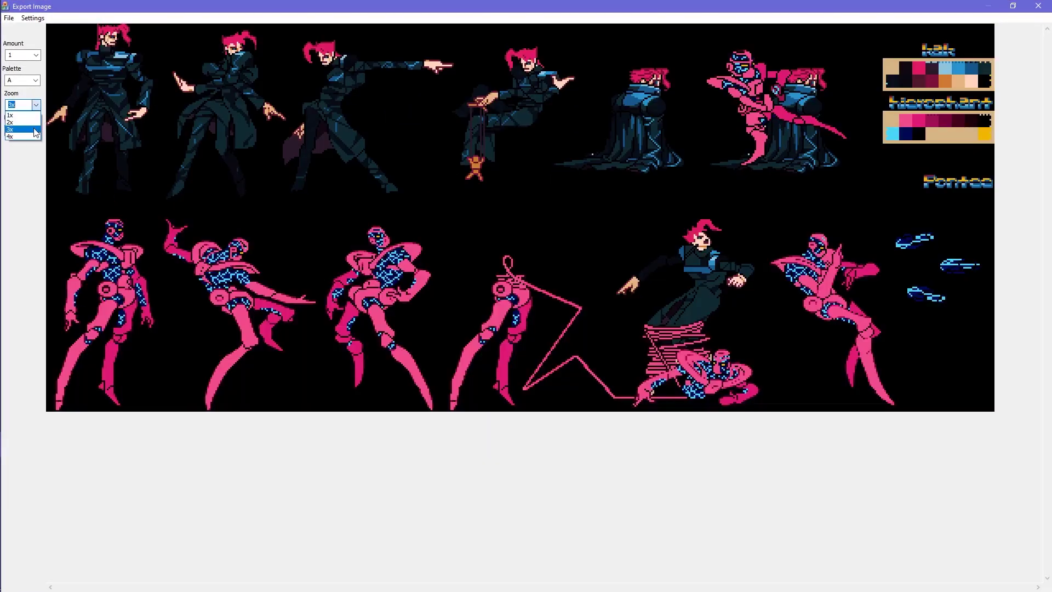
pyautogui.click(22, 132)
pyautogui.click(36, 105)
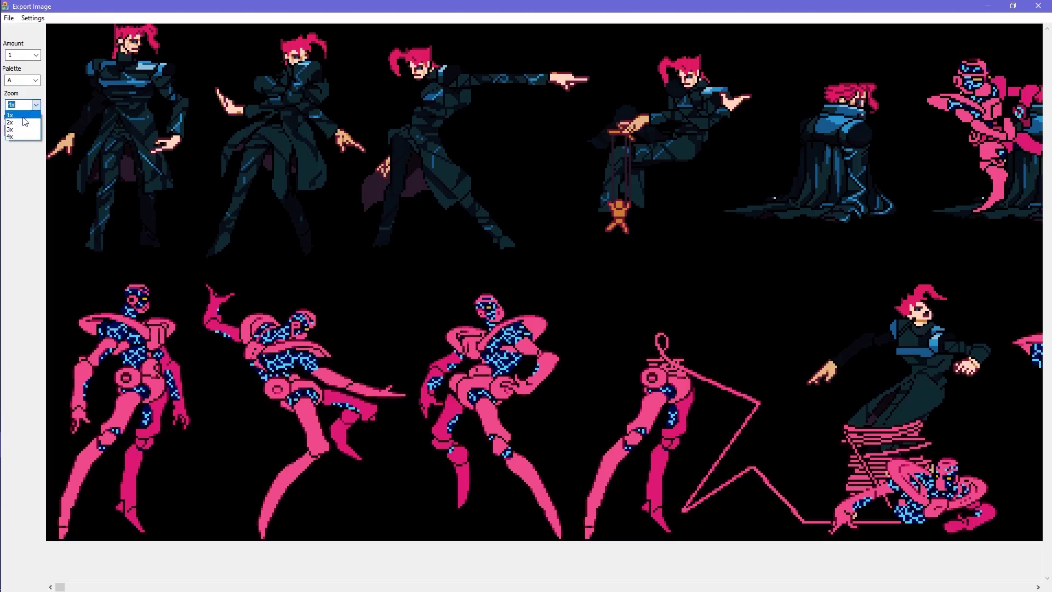
pyautogui.click(22, 111)
pyautogui.click(36, 129)
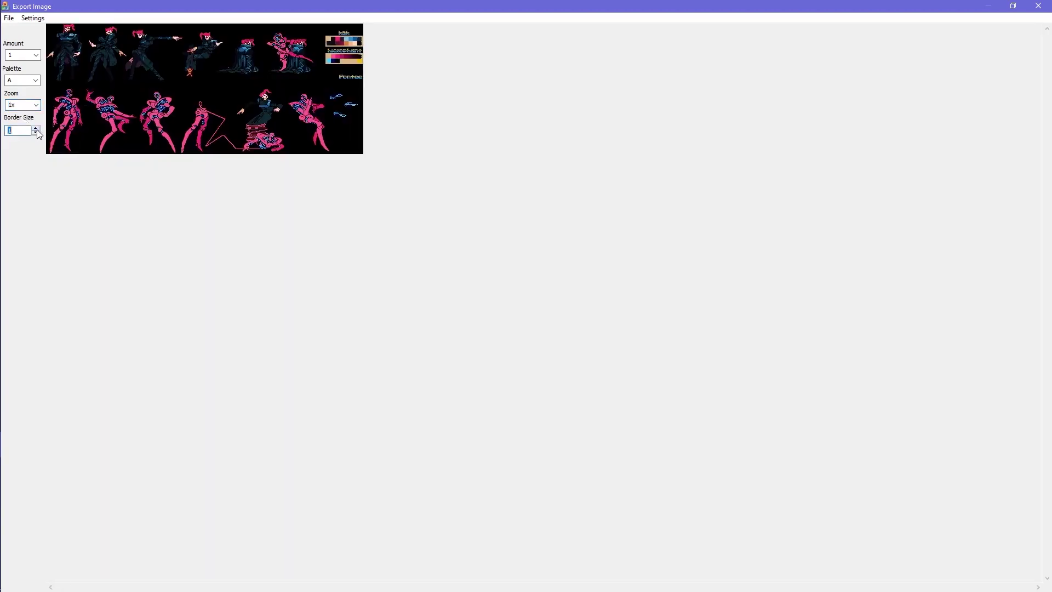
pyautogui.press('Up')
pyautogui.press('Up')
pyautogui.press('Up')
pyautogui.press('Up')
pyautogui.press('Up')
pyautogui.press('Up')
pyautogui.press('Up')
pyautogui.press('Up')
pyautogui.press('Up')
pyautogui.press('Up')
pyautogui.press('Up')
pyautogui.press('Up')
pyautogui.press('Up')
pyautogui.press('Up')
pyautogui.press('Up')
pyautogui.press('Up')
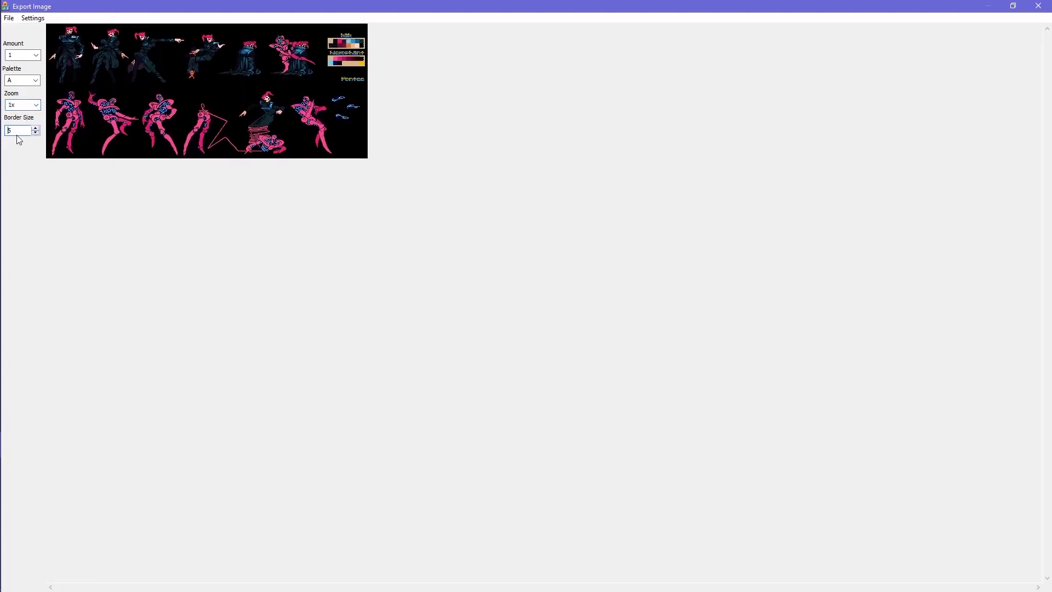
pyautogui.press('Down')
pyautogui.press('Down')
pyautogui.press('Down')
pyautogui.press('Down')
pyautogui.press('Down')
pyautogui.press('Down')
pyautogui.press('Down')
pyautogui.press('Down')
pyautogui.press('Down')
pyautogui.press('Down')
pyautogui.press('Down')
pyautogui.press('Down')
pyautogui.press('Down')
pyautogui.press('Down')
pyautogui.press('Down')
pyautogui.press('Down')
pyautogui.press('Down')
# Step: Save the sprite sheet as kak.png in PalMod-1.65 and restore the window size
pyautogui.click(33, 19)
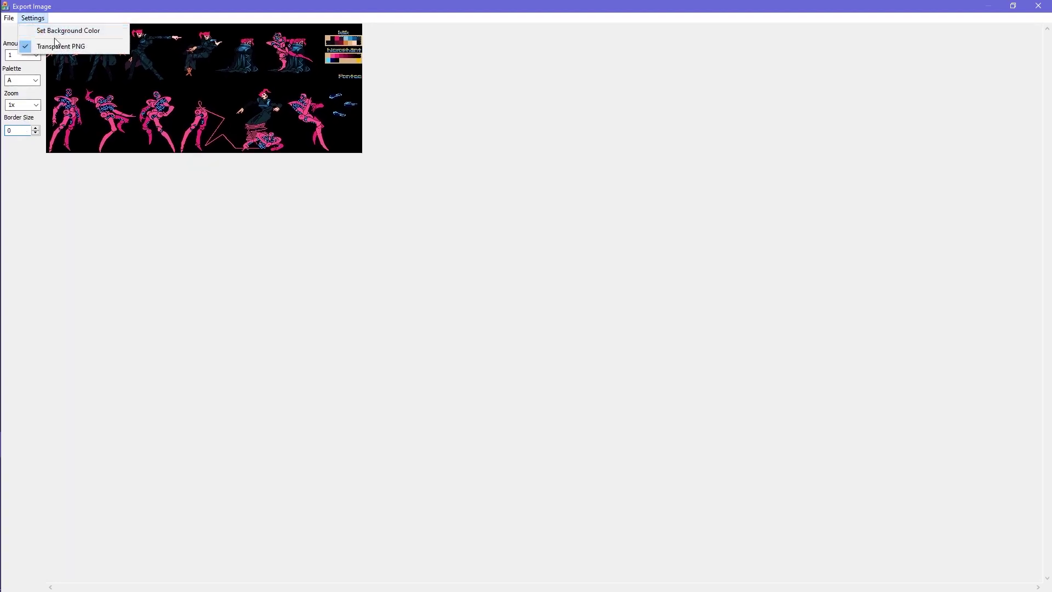
pyautogui.click(9, 18)
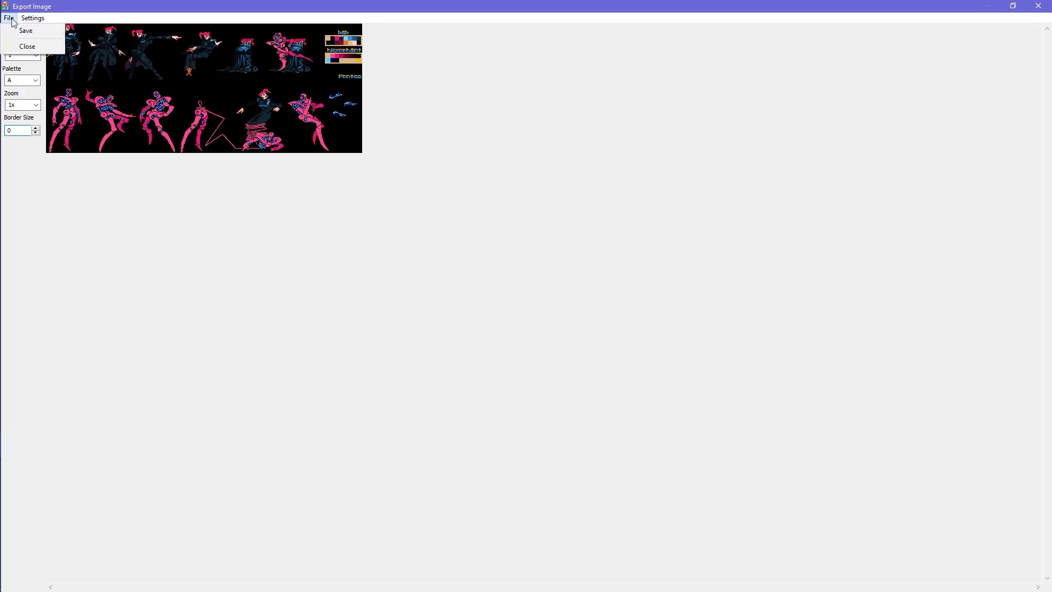
pyautogui.click(14, 31)
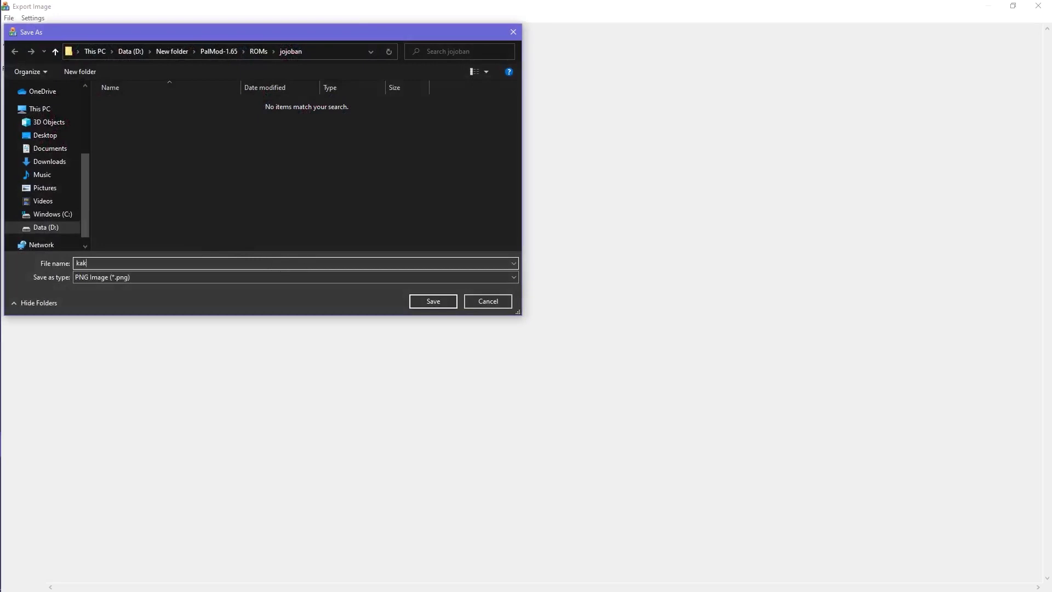
pyautogui.click(226, 51)
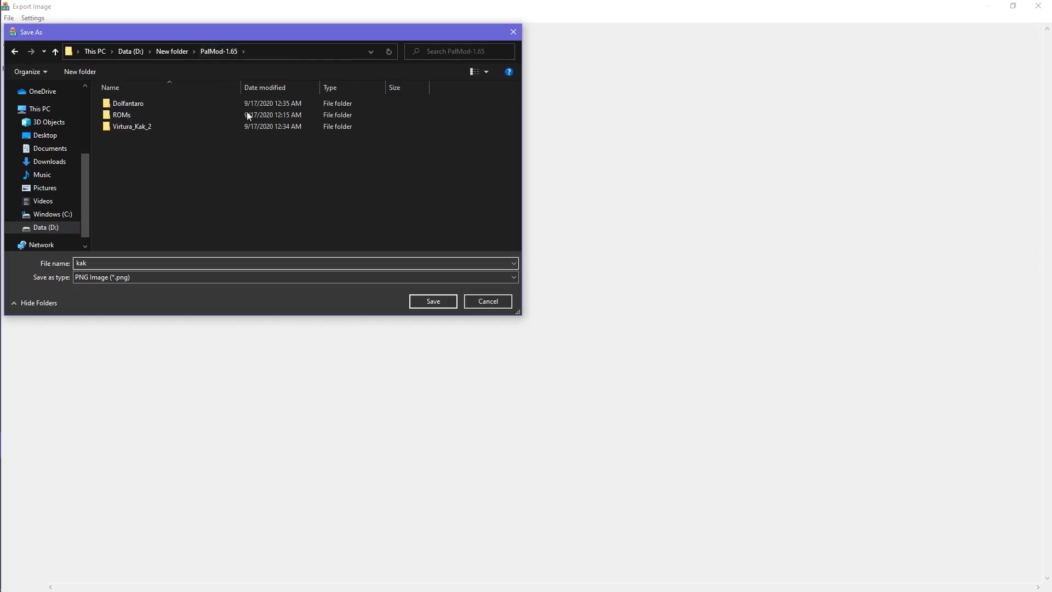
pyautogui.click(441, 303)
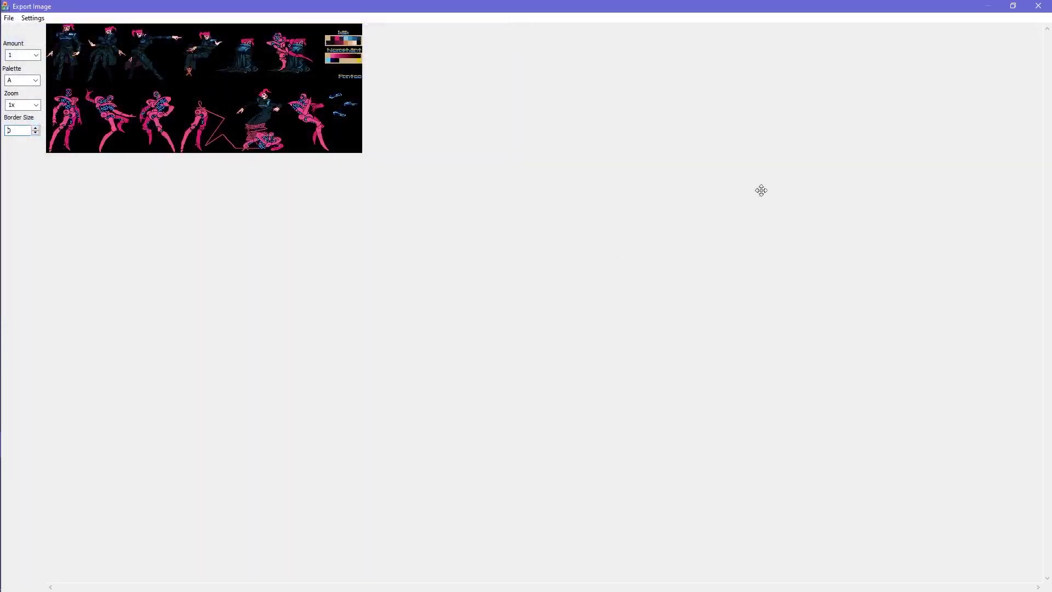
pyautogui.click(1014, 6)
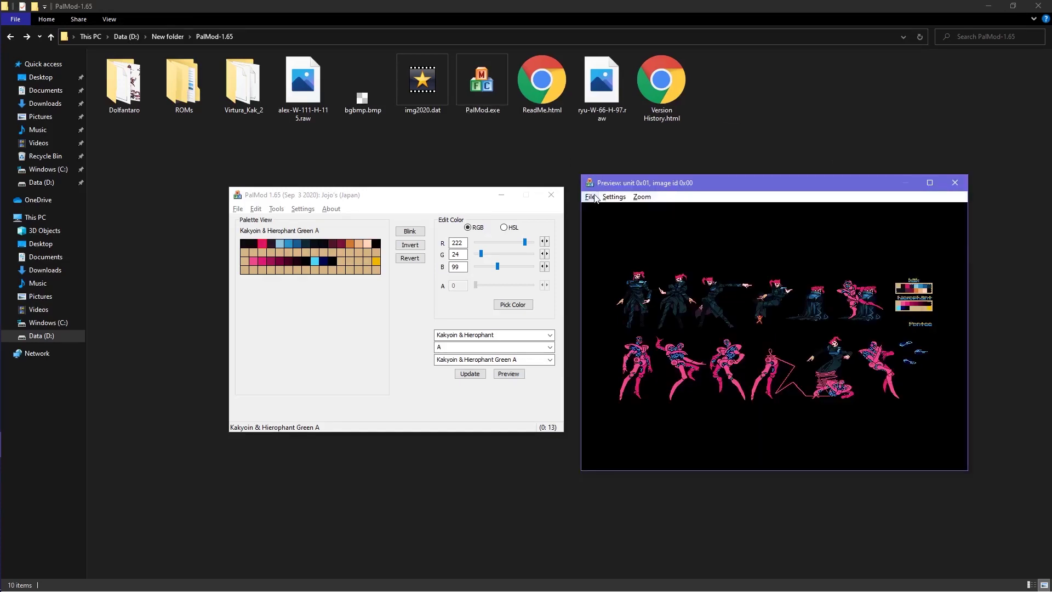
# Step: Cancel loading a texture, then open Set Background Color and pick red
pyautogui.click(594, 198)
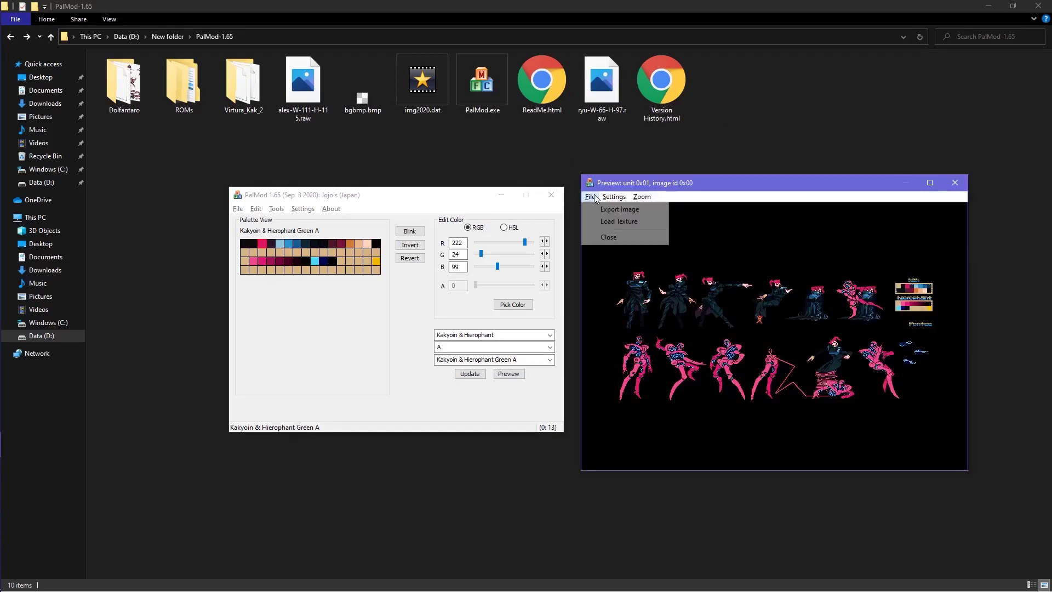
pyautogui.click(598, 222)
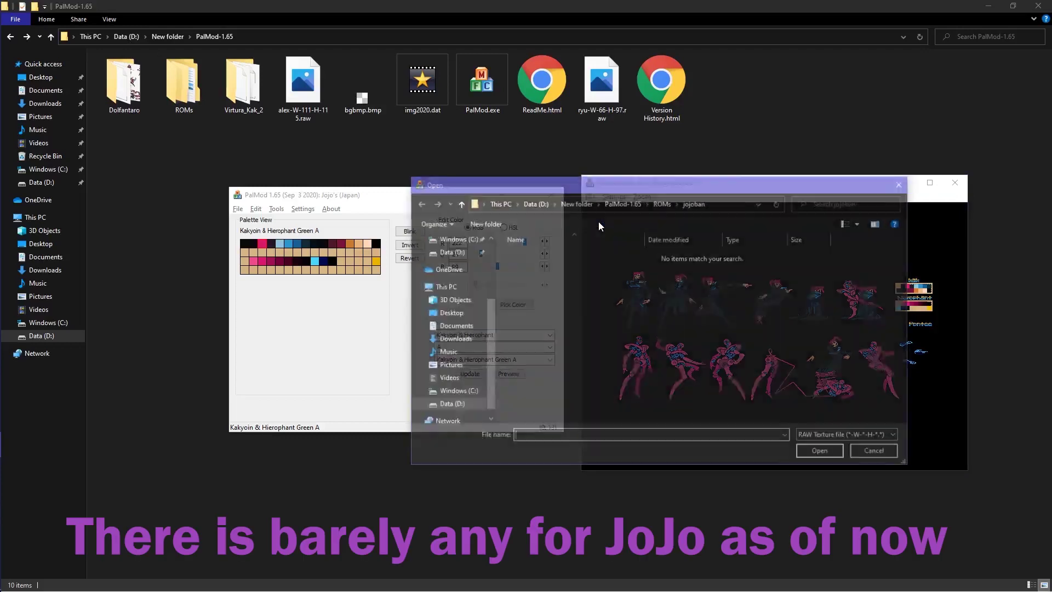
pyautogui.click(623, 201)
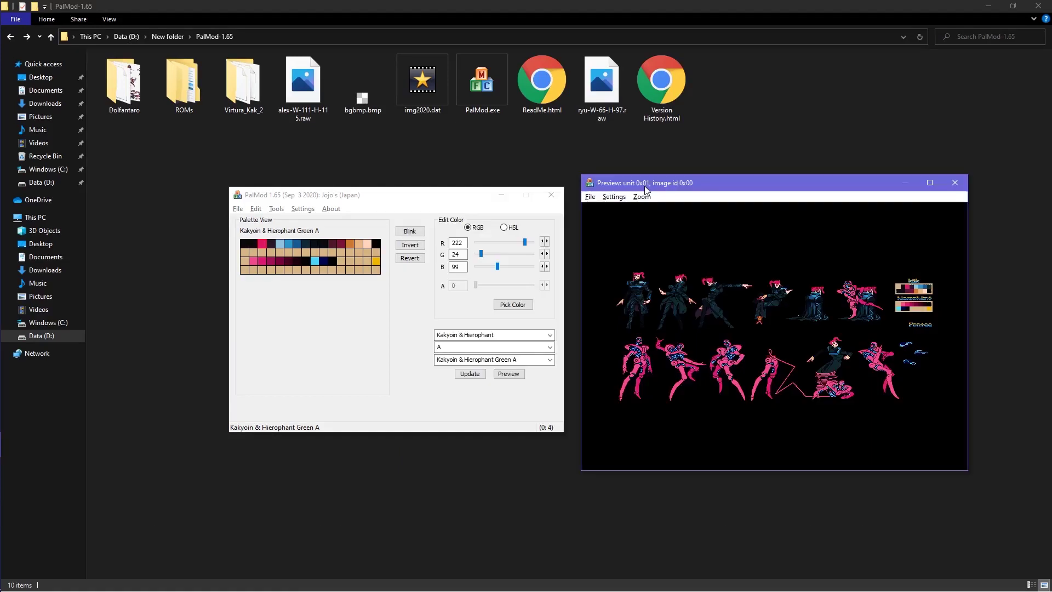
pyautogui.click(608, 197)
pyautogui.click(633, 210)
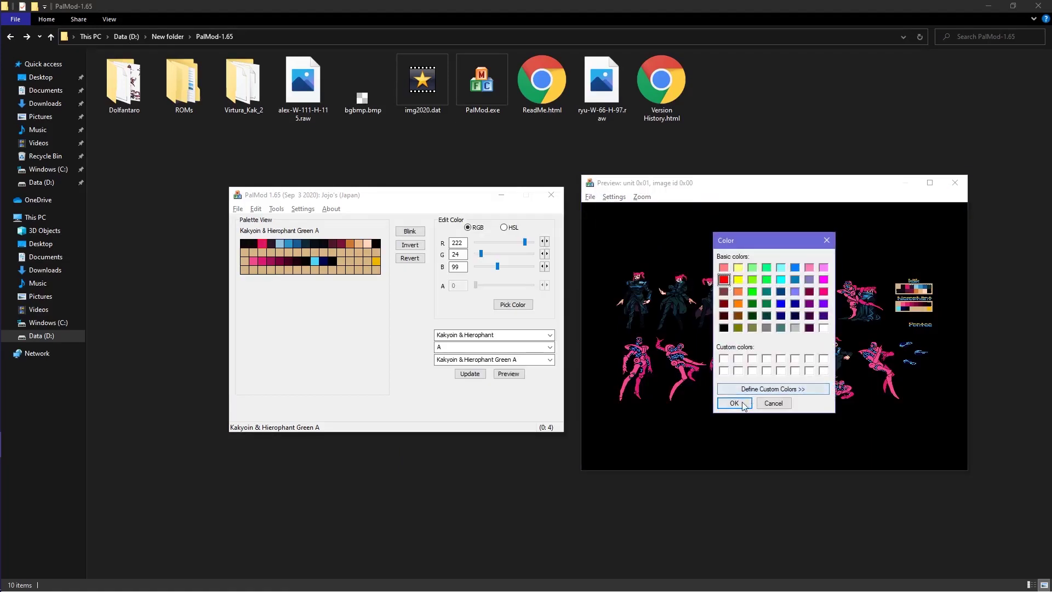
# Step: Confirm red as the preview background and choose a blink colour swatch
pyautogui.click(738, 402)
pyautogui.click(614, 197)
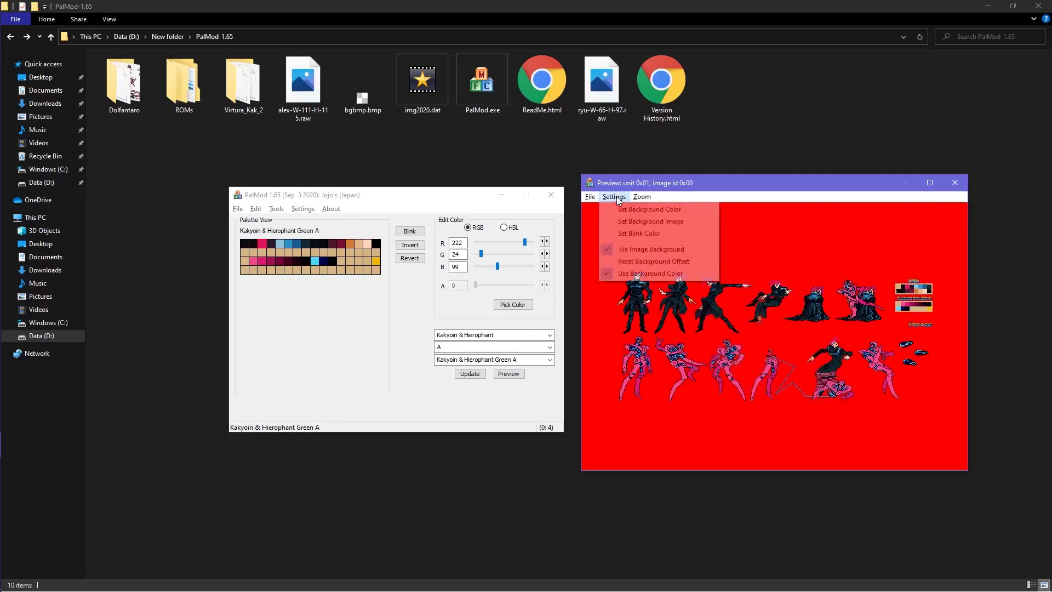
pyautogui.click(643, 237)
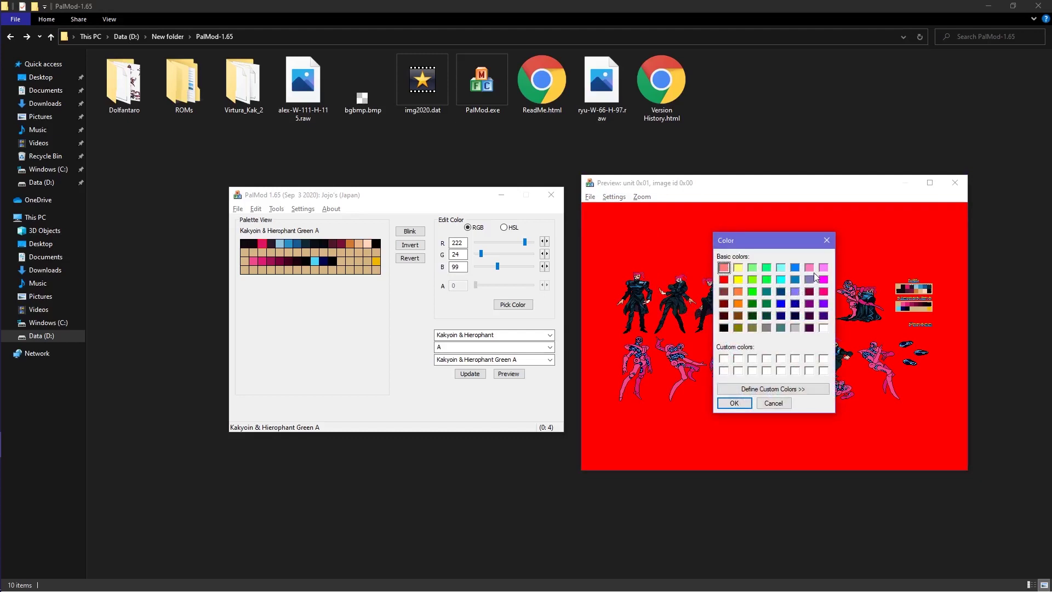
pyautogui.click(768, 280)
pyautogui.click(744, 405)
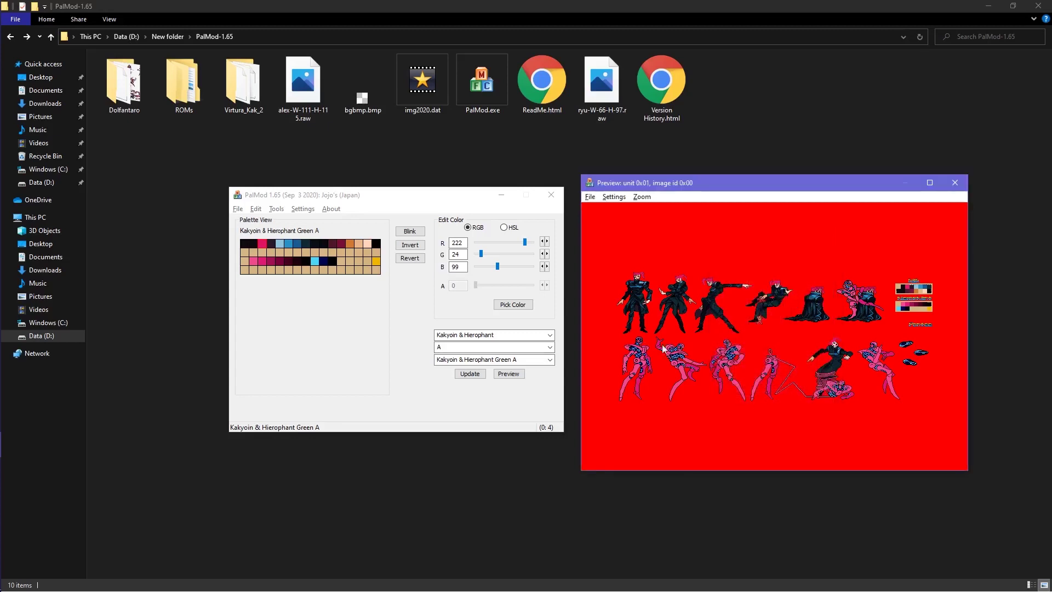
# Step: Make a blue, then the darkest top-row Kakyoin colour, blink on the sprites
pyautogui.click(292, 242)
pyautogui.click(410, 230)
pyautogui.click(315, 243)
pyautogui.click(410, 231)
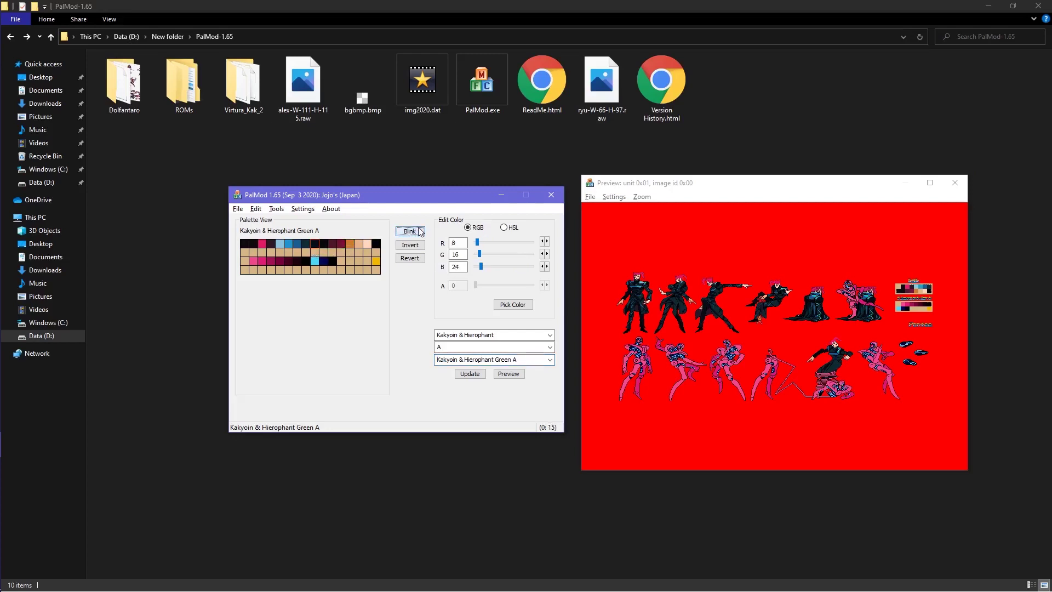
pyautogui.click(702, 244)
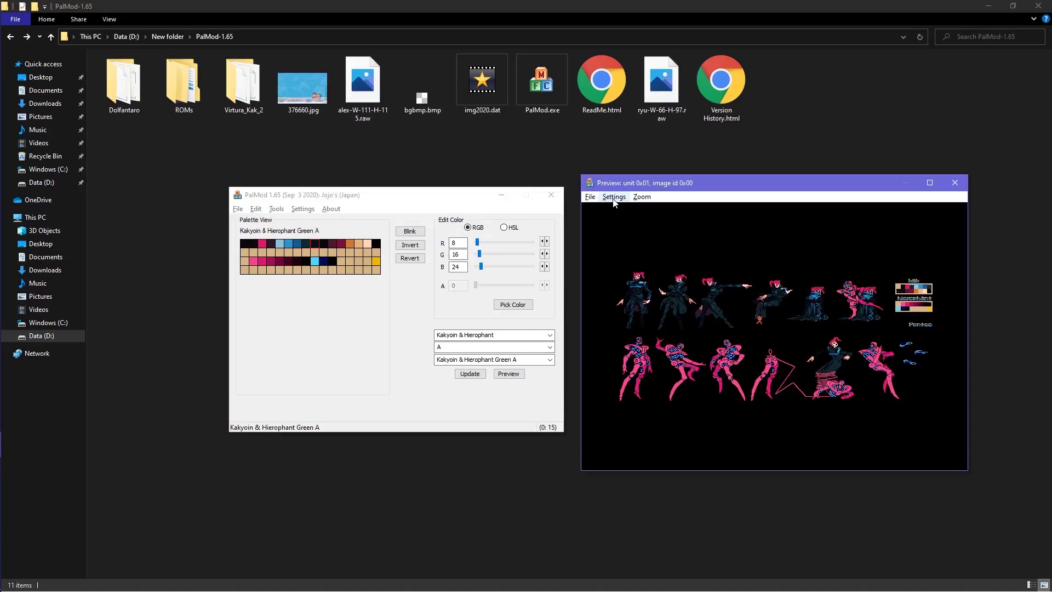
# Step: Set 376660.jpg from PalMod-1.65 as the preview background image
pyautogui.click(612, 197)
pyautogui.click(632, 222)
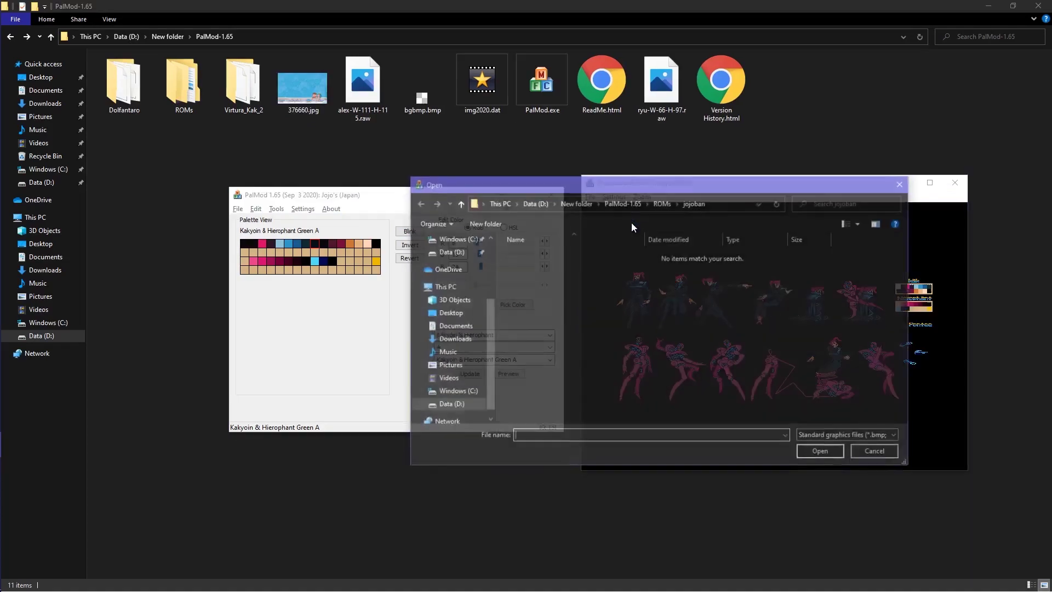
pyautogui.click(621, 203)
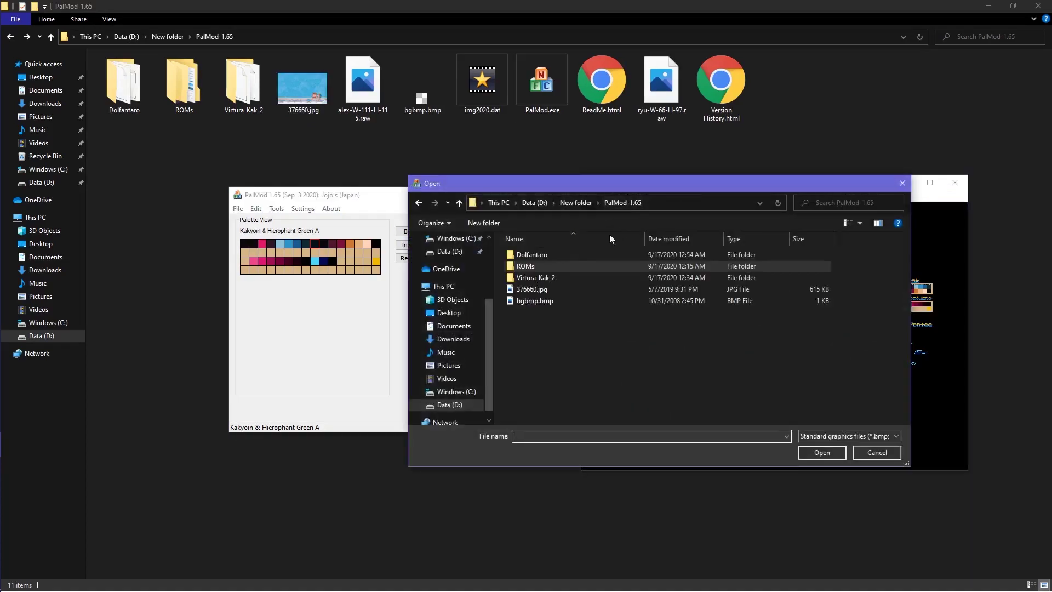
pyautogui.doubleClick(574, 293)
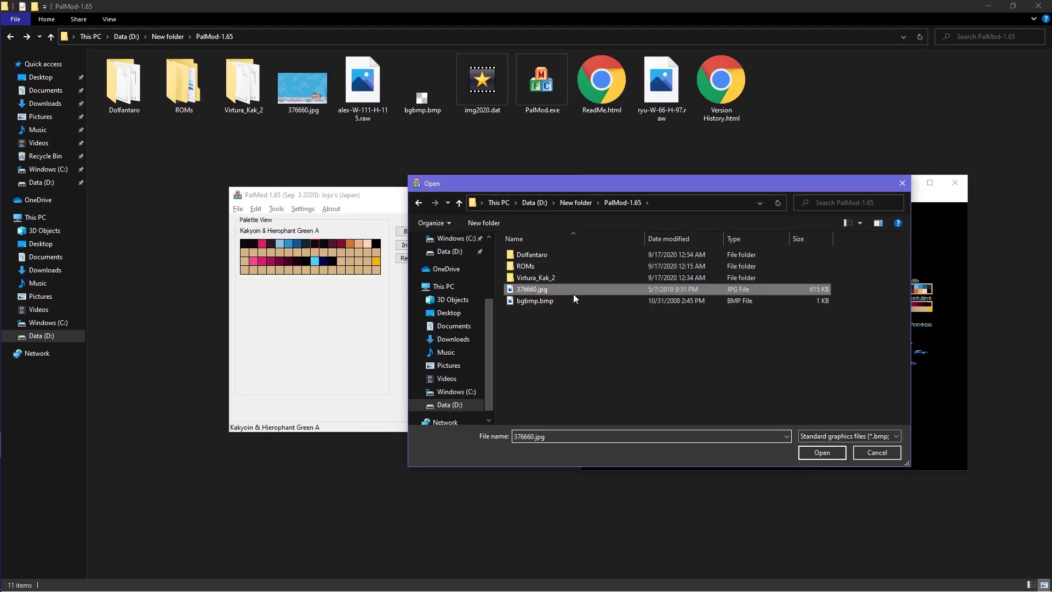
# Step: Maximize the preview, zoom the Kakyoin sheet in three times, then switch to the guide
pyautogui.click(930, 183)
pyautogui.moveTo(653, 359); pyautogui.dragTo(629, 344)
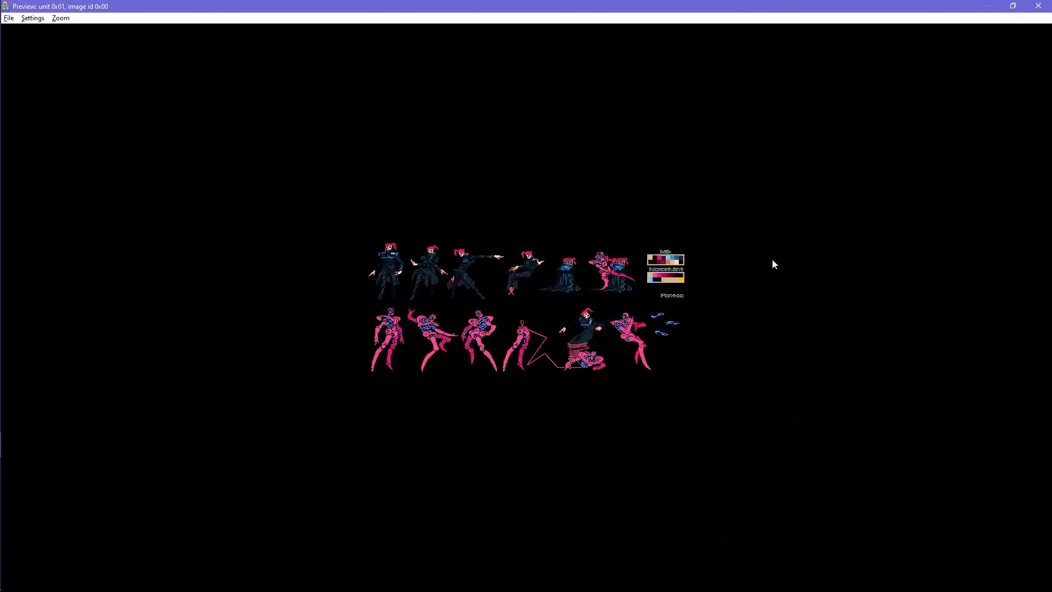
pyautogui.click(61, 18)
pyautogui.click(80, 38)
pyautogui.click(61, 18)
pyautogui.click(71, 60)
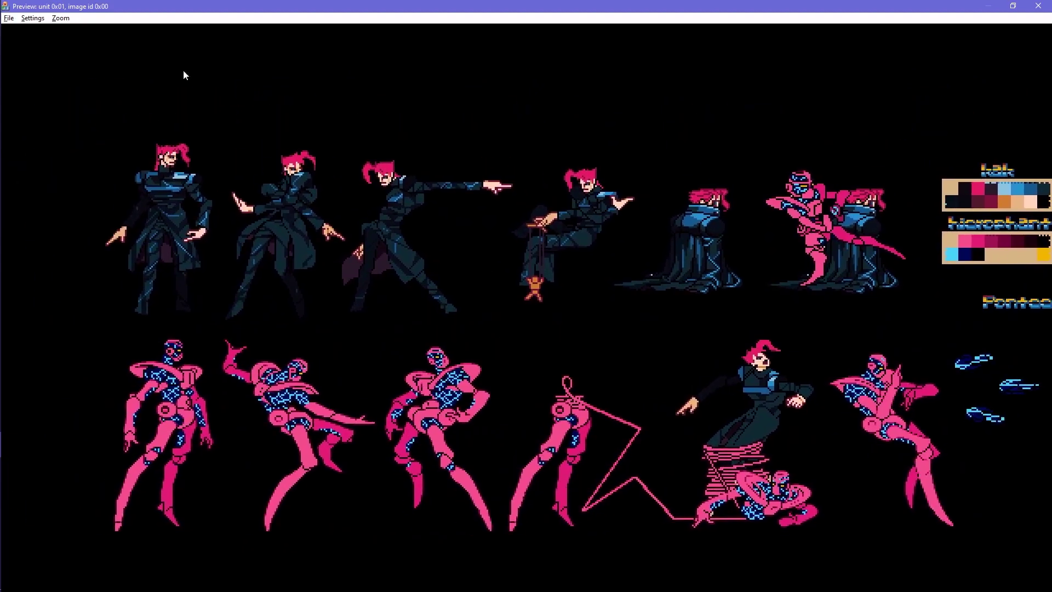
pyautogui.click(61, 18)
pyautogui.click(89, 70)
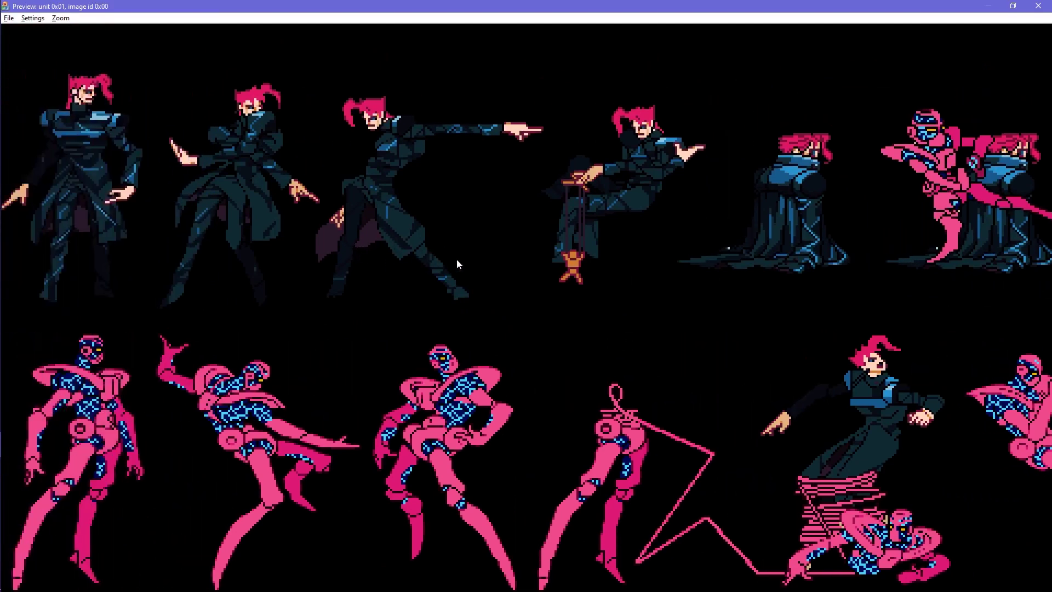
pyautogui.hotkey('alt', 'Tab')
pyautogui.scroll(-6, 937, 425)
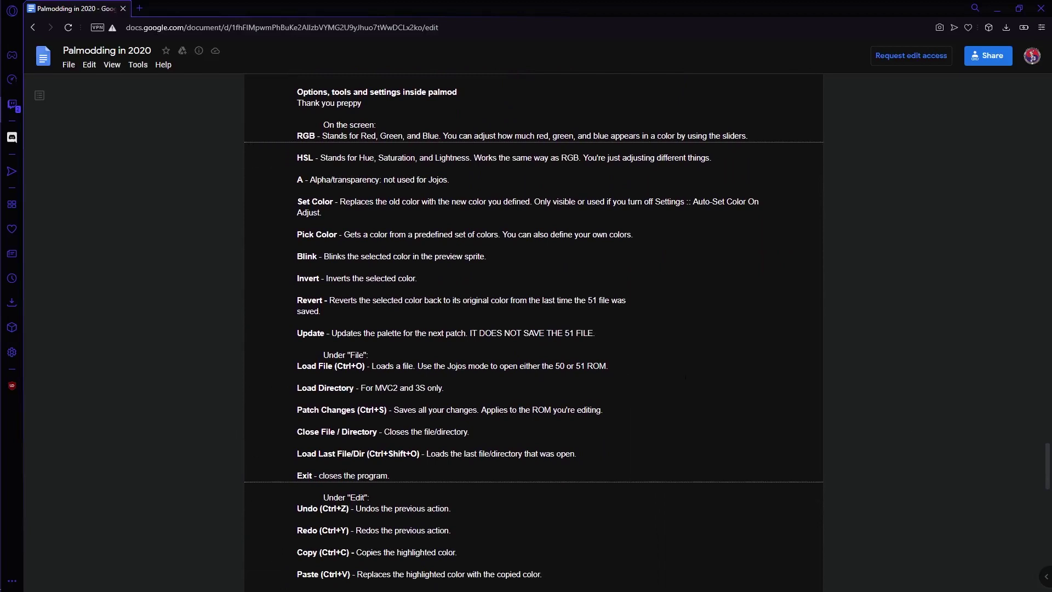
# Step: Scroll down the Palmodding in 2020 guide through its Options, tools and settings section
pyautogui.scroll(-8, 533, 336)
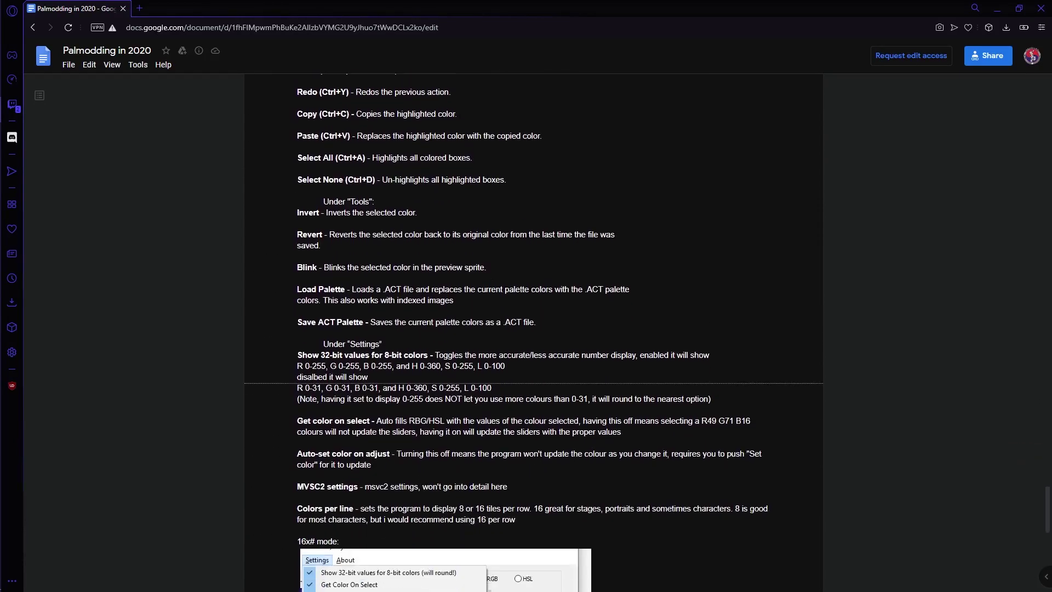
pyautogui.scroll(-6, 612, 420)
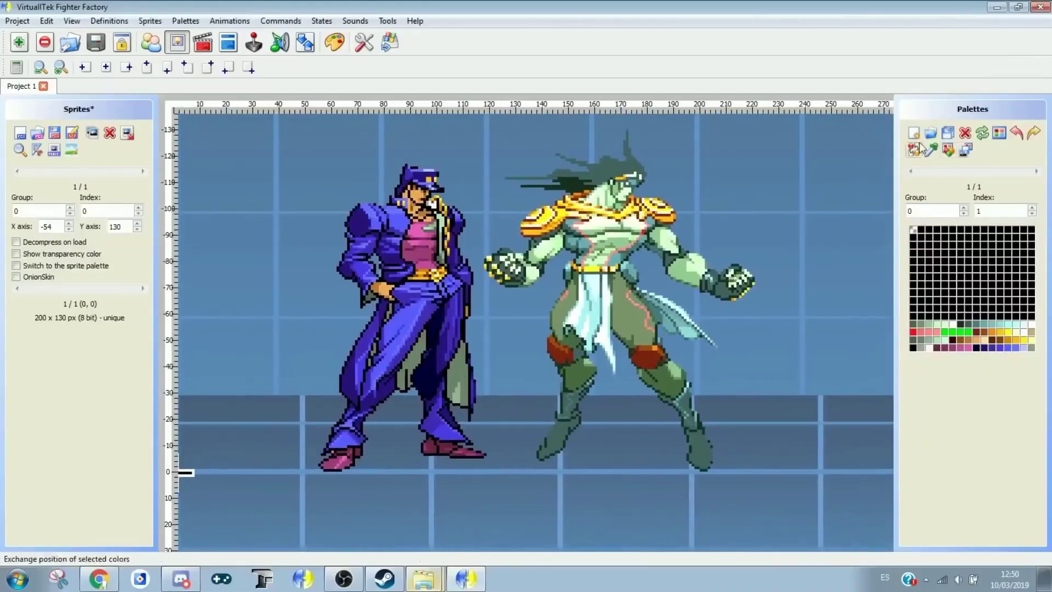
# Step: Open the Advanced palette editor, stretch it to fill the screen, and zoom in twice on the sprites
pyautogui.click(337, 43)
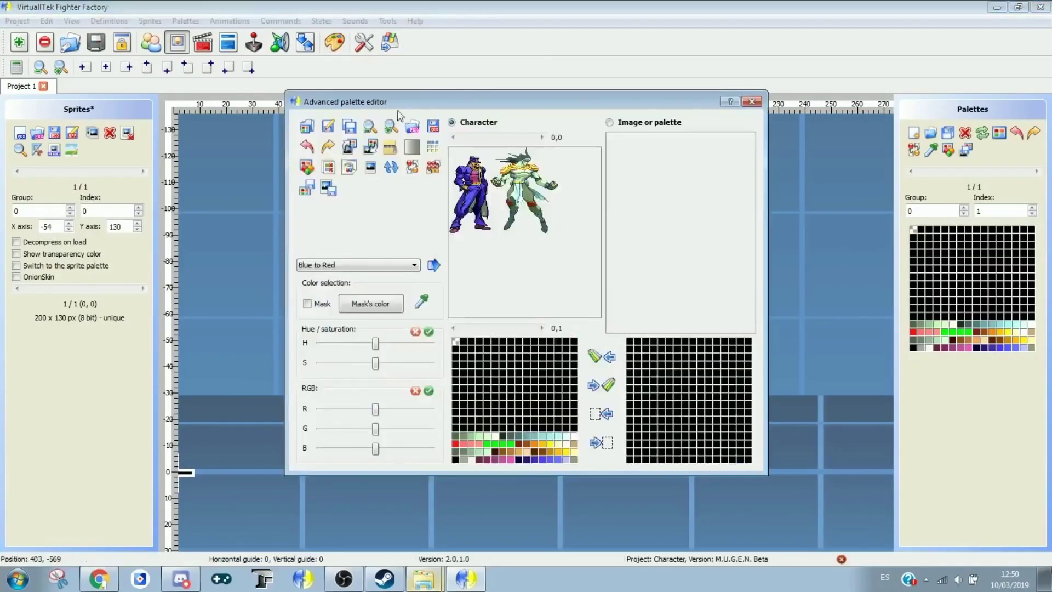
pyautogui.moveTo(283, 91); pyautogui.dragTo(1, 1)
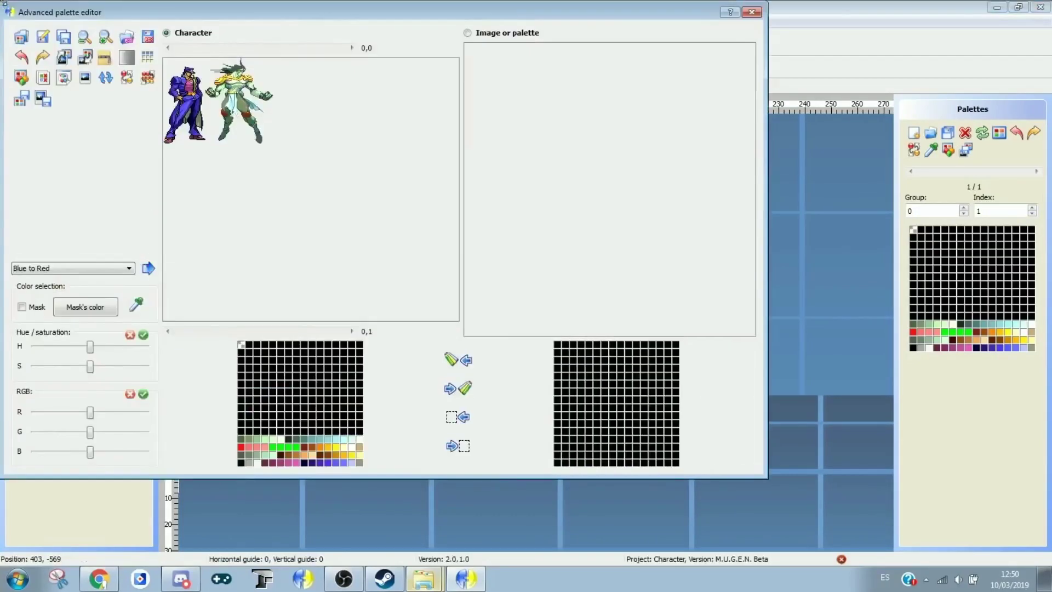
pyautogui.moveTo(768, 475); pyautogui.dragTo(1048, 562)
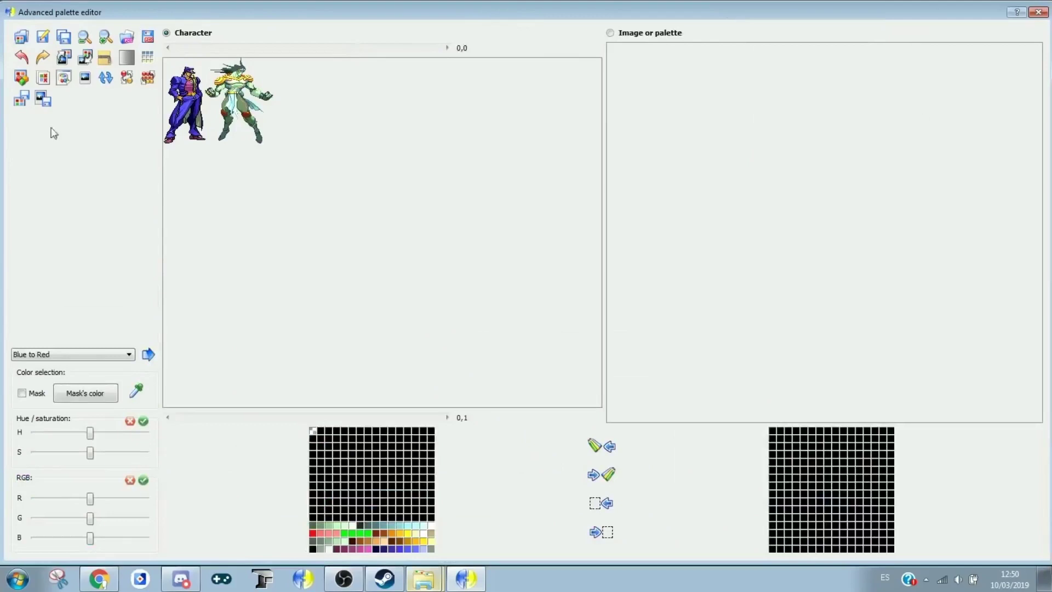
pyautogui.click(106, 37)
pyautogui.click(106, 37)
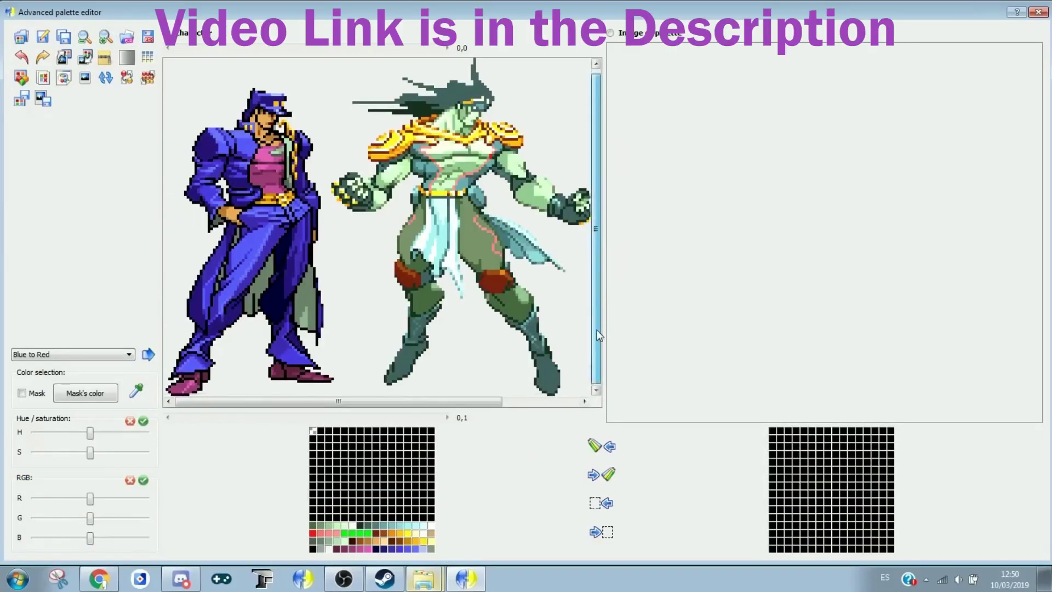
# Step: Sample Jotaro's coat colour, select seven palette colours, and lower green to turn the coat purple
pyautogui.click(137, 391)
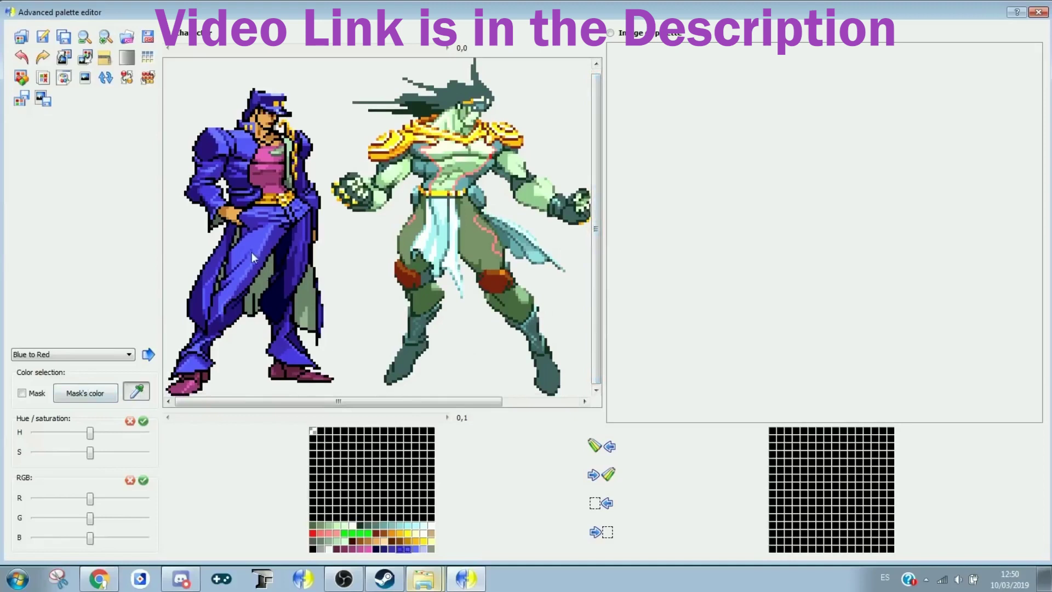
pyautogui.keyDown('shift'); pyautogui.click(423, 550); pyautogui.keyUp('shift')
pyautogui.moveTo(90, 518); pyautogui.dragTo(75, 519)
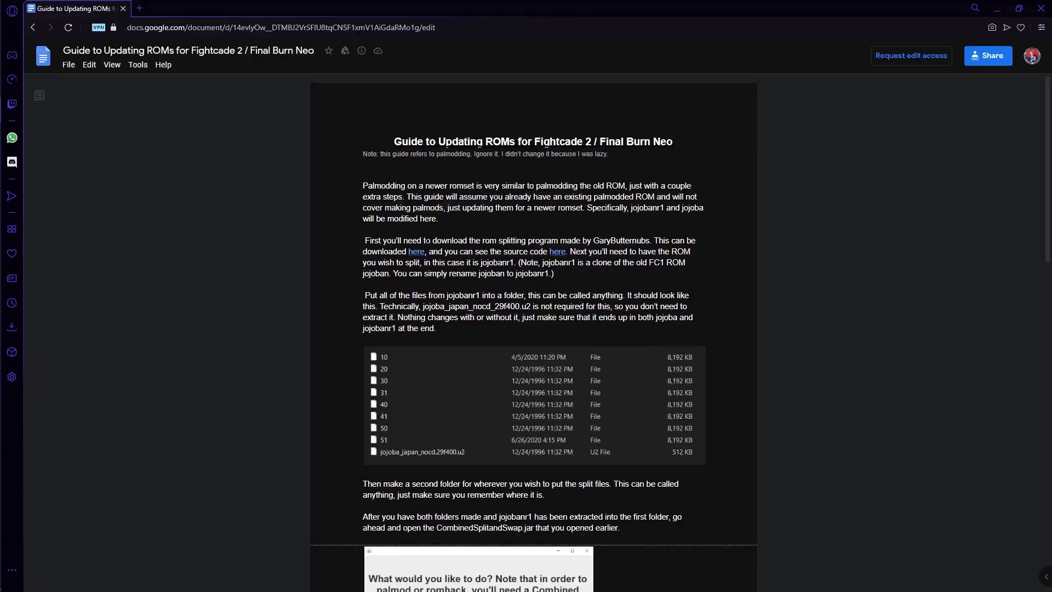
# Step: Download CombinedAndSplitSwap.jar through the guide's GitHub link and save it to Downloads
pyautogui.click(416, 252)
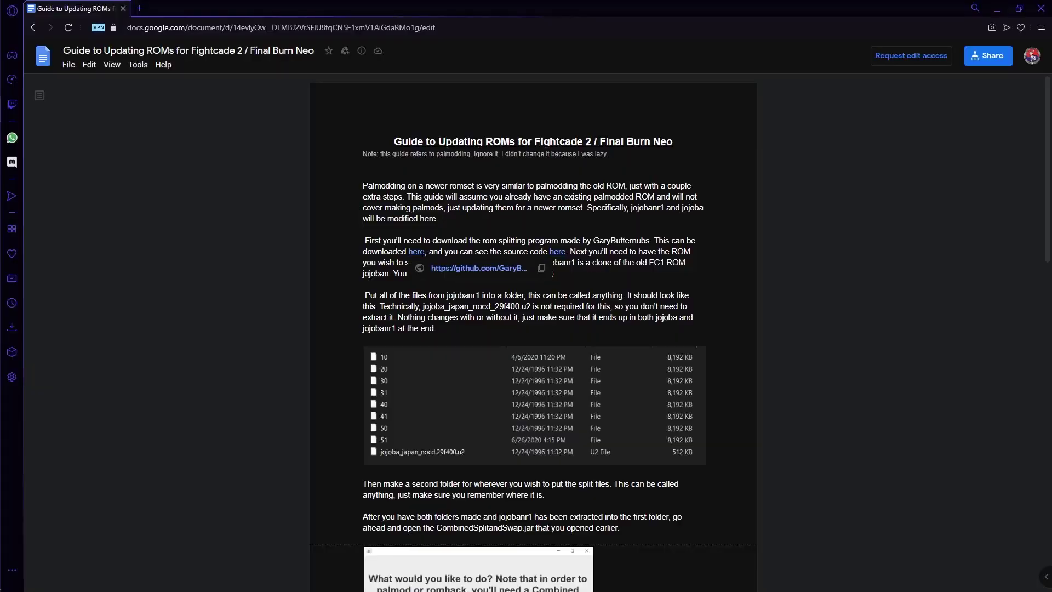
pyautogui.click(458, 269)
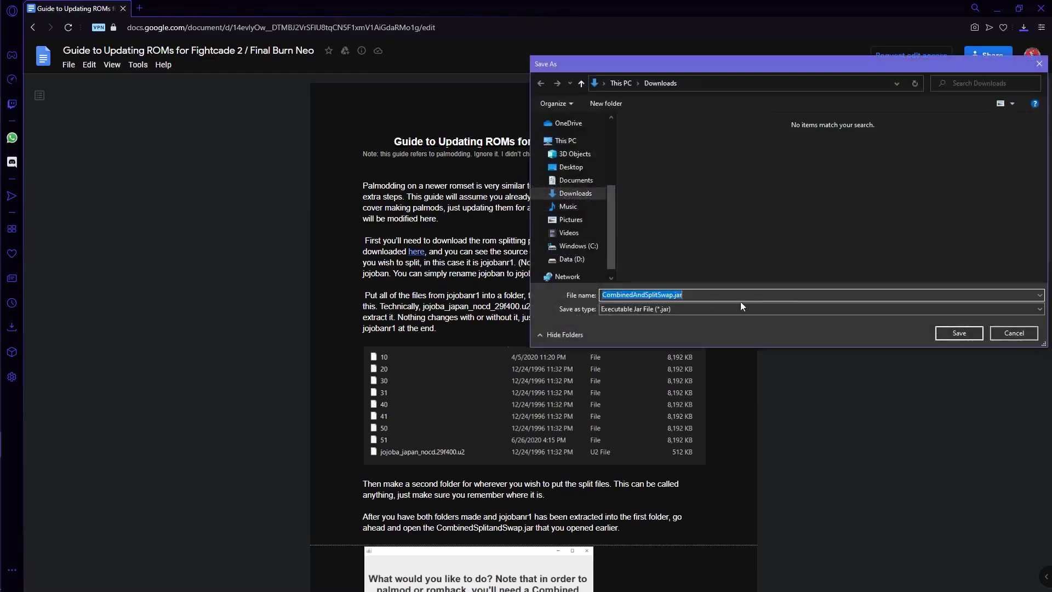
pyautogui.click(980, 333)
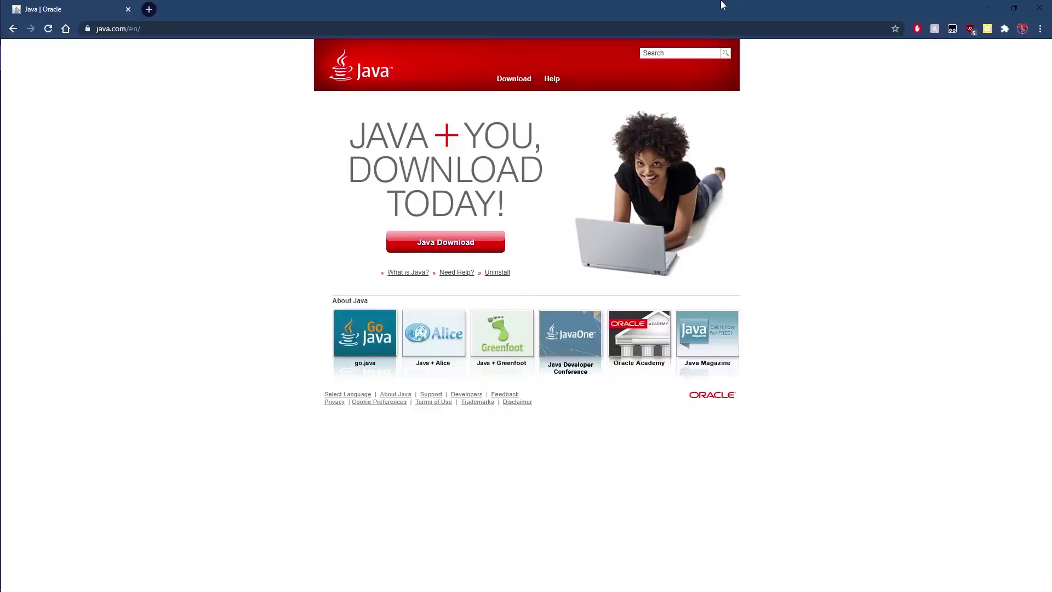
# Step: Start the Java 8 Update 261 download from java.com, then select jojoban.zip in File Explorer
pyautogui.click(475, 246)
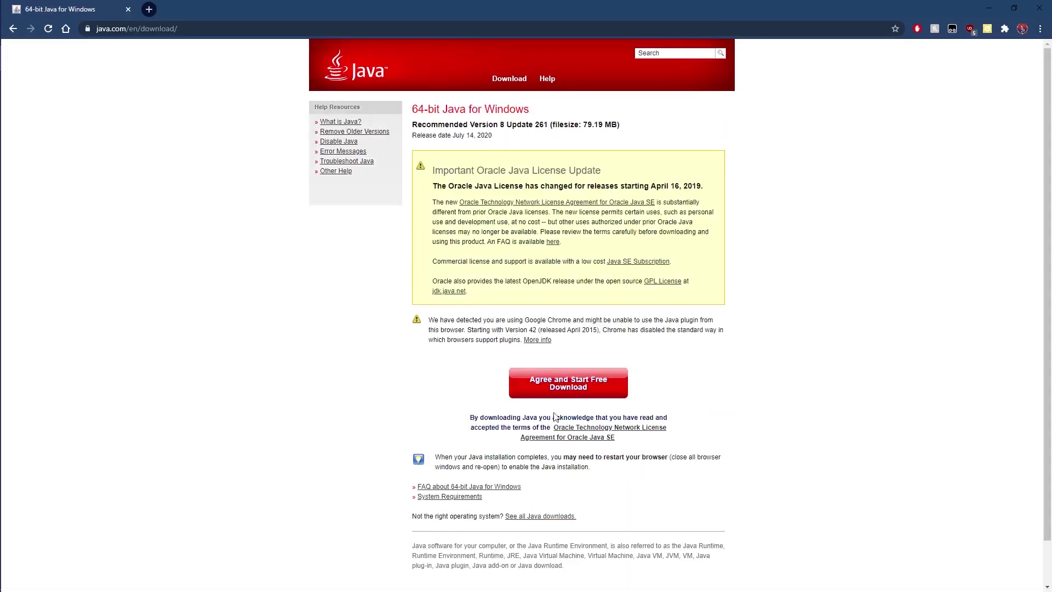
pyautogui.click(570, 388)
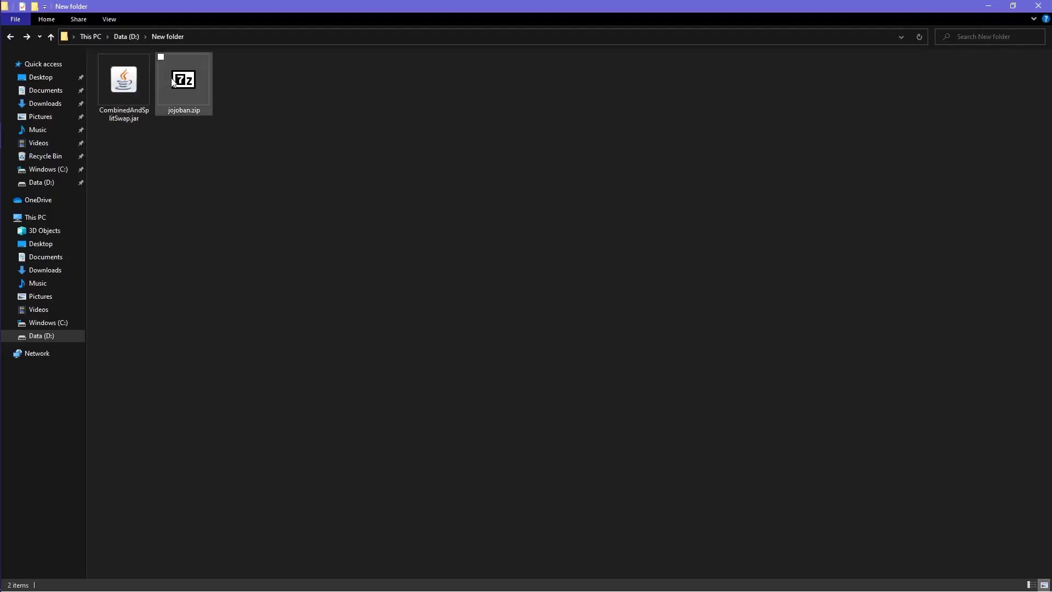
pyautogui.click(173, 82)
# Step: Rename jojoban.zip to jojobanr1.zip
pyautogui.rightClick(172, 78)
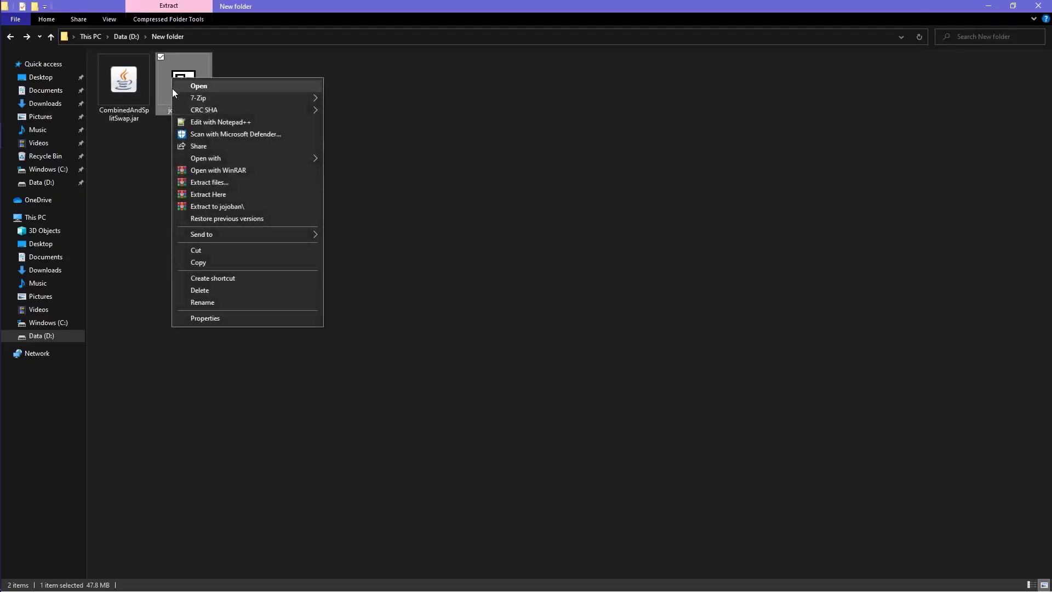
pyautogui.click(225, 301)
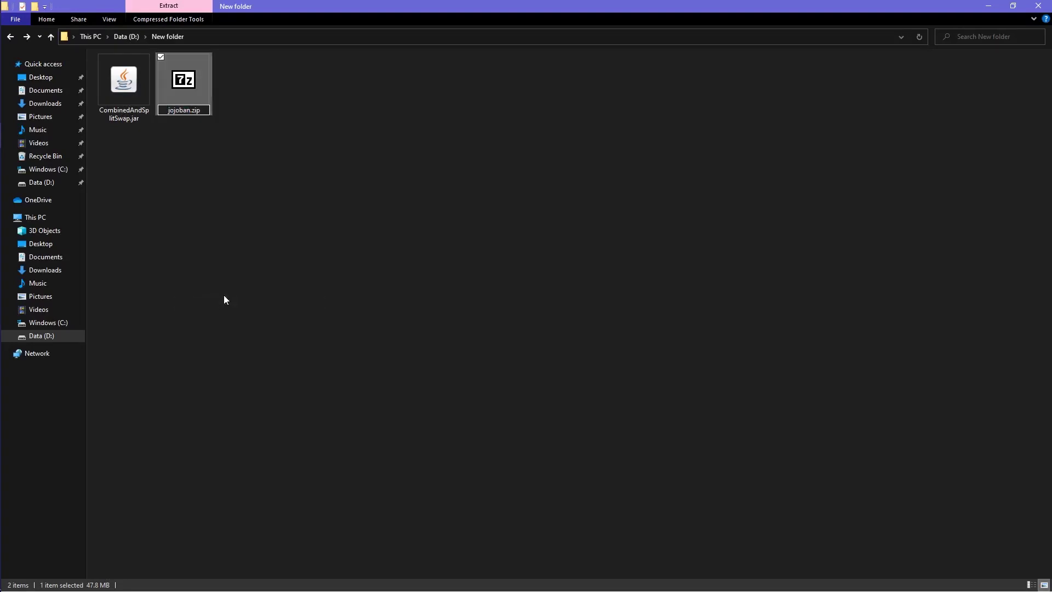
pyautogui.write('r1')
pyautogui.press('Return')
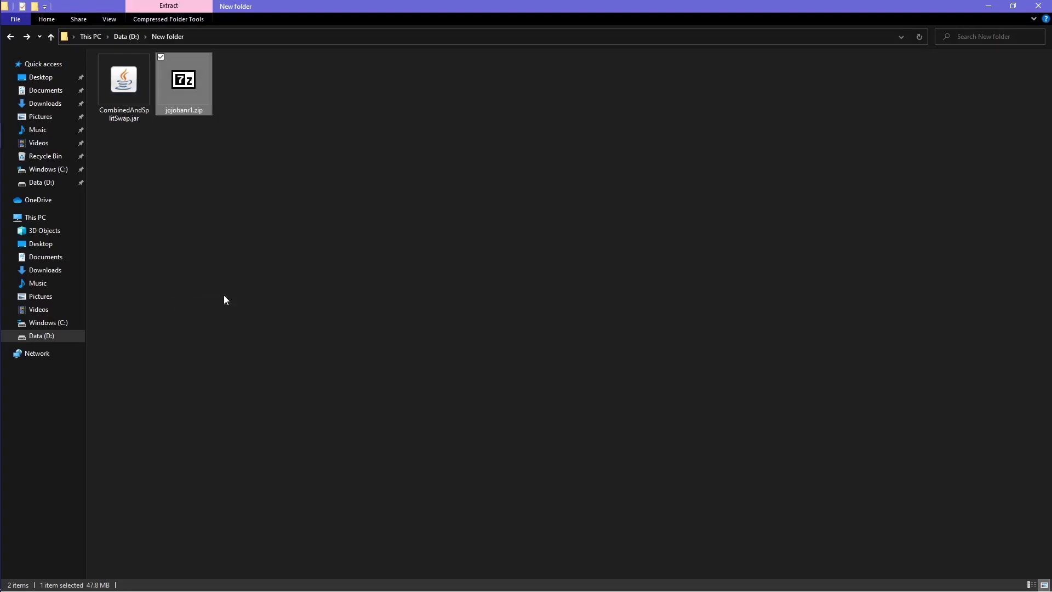
# Step: Extract jojobanr1.zip with 7-Zip into a jojobanr1 folder and delete the zip
pyautogui.rightClick(192, 86)
pyautogui.moveTo(209, 104)
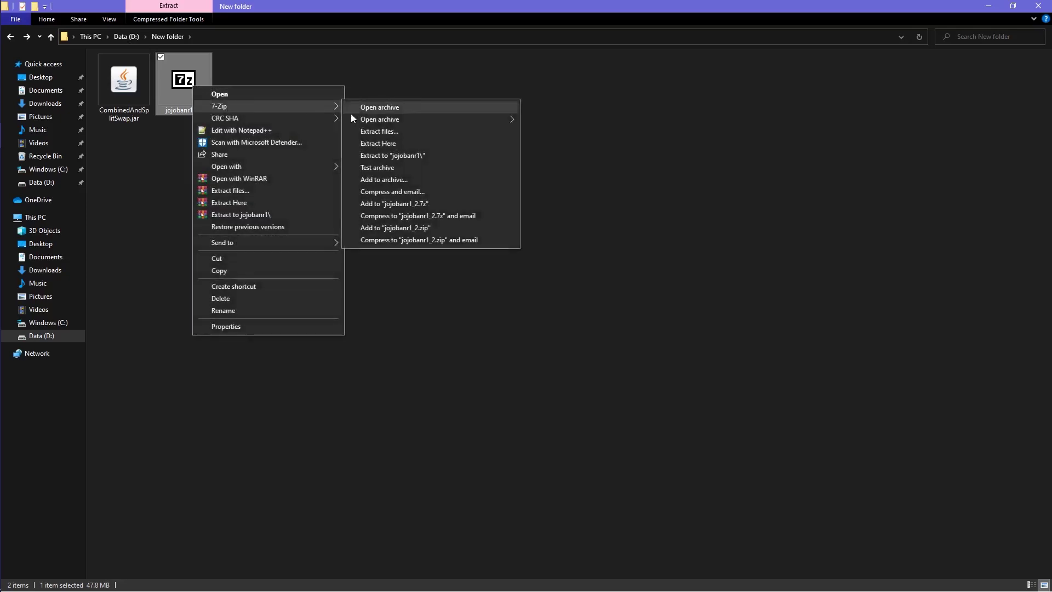
pyautogui.click(388, 131)
pyautogui.click(519, 368)
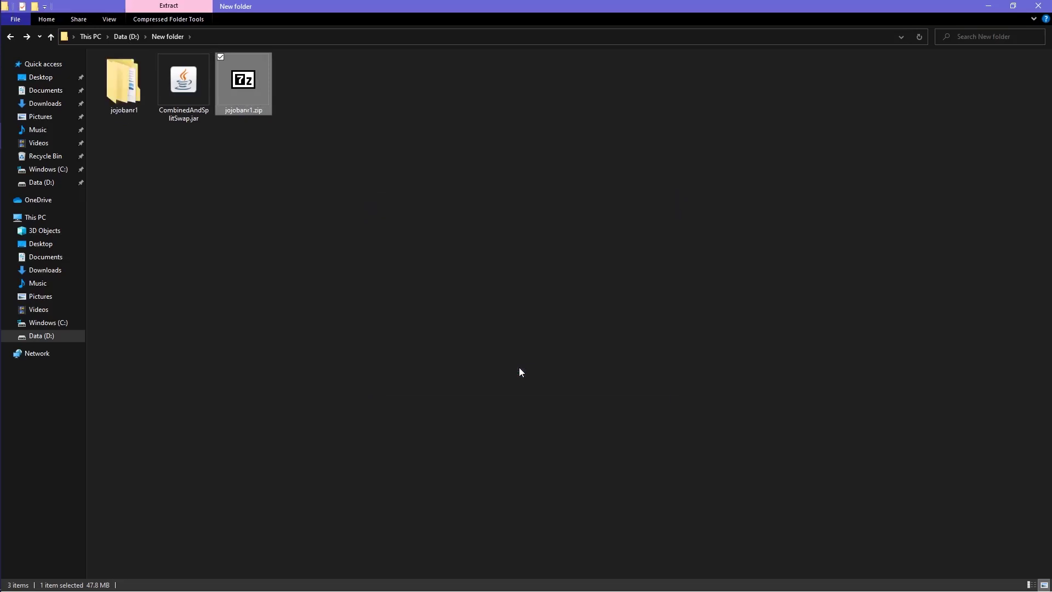
pyautogui.press('Delete')
# Step: Create an empty folder named jojoba and launch CombinedAndSplitSwap.jar
pyautogui.rightClick(399, 215)
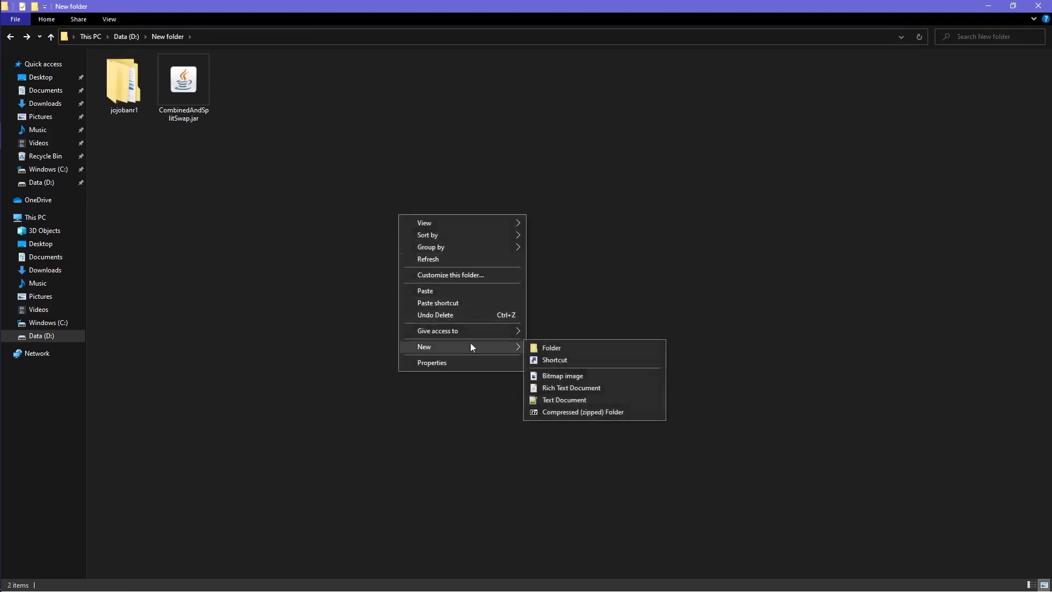
pyautogui.click(548, 348)
pyautogui.write('jo')
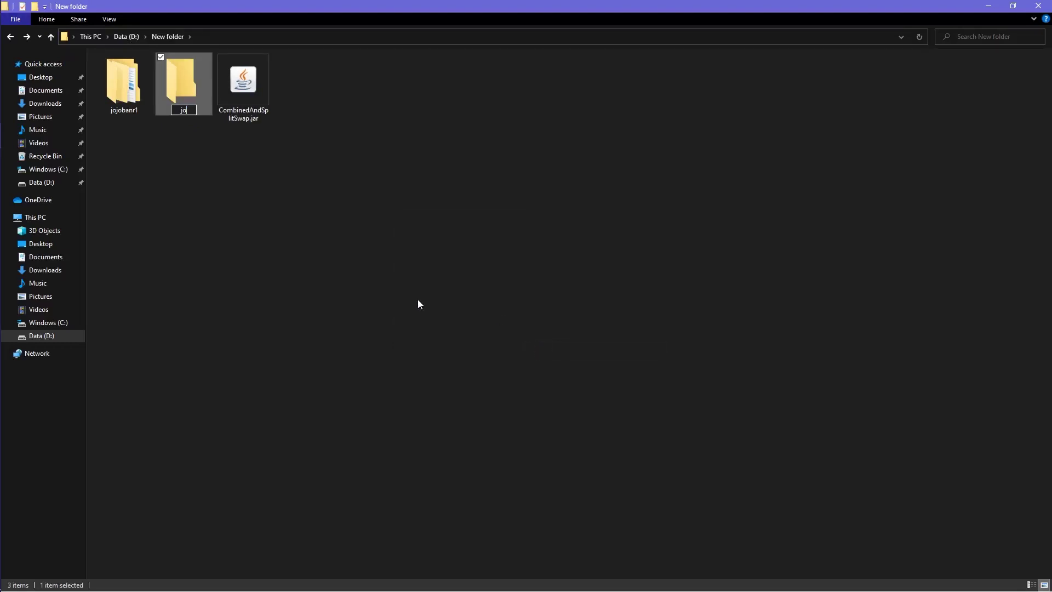
pyautogui.write('joba')
pyautogui.press('Return')
pyautogui.doubleClick(247, 102)
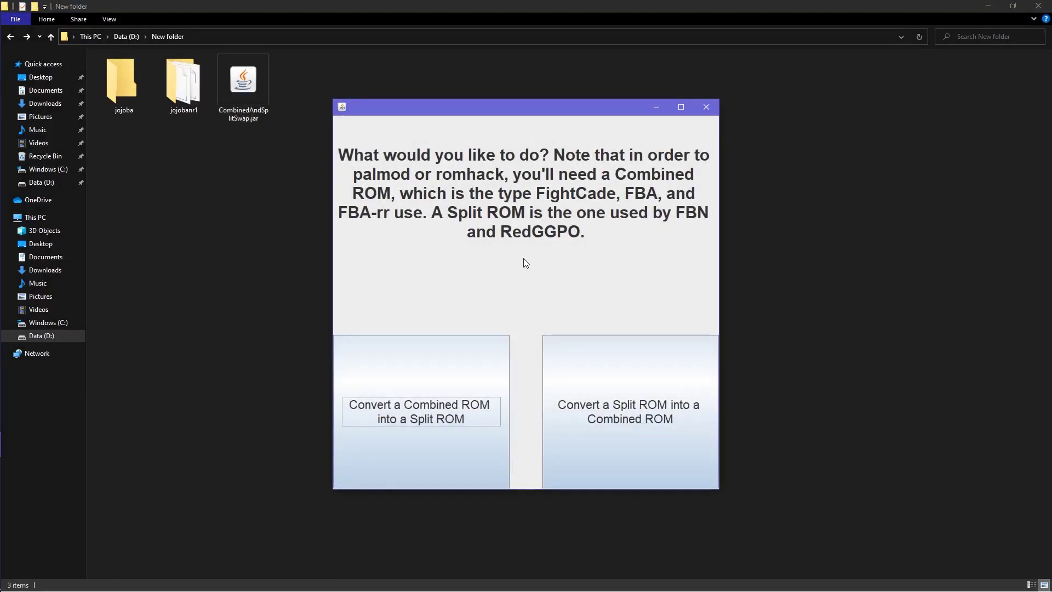
# Step: Choose combined-to-split conversion with New folder\jojobanr1 as the combined ROM source
pyautogui.click(471, 444)
pyautogui.click(524, 312)
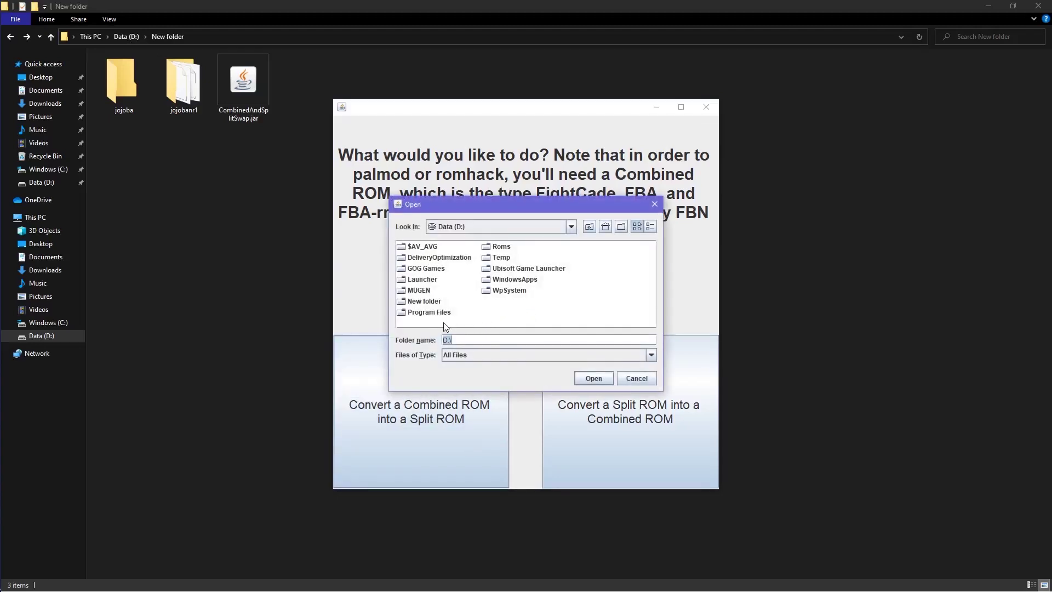
pyautogui.doubleClick(423, 303)
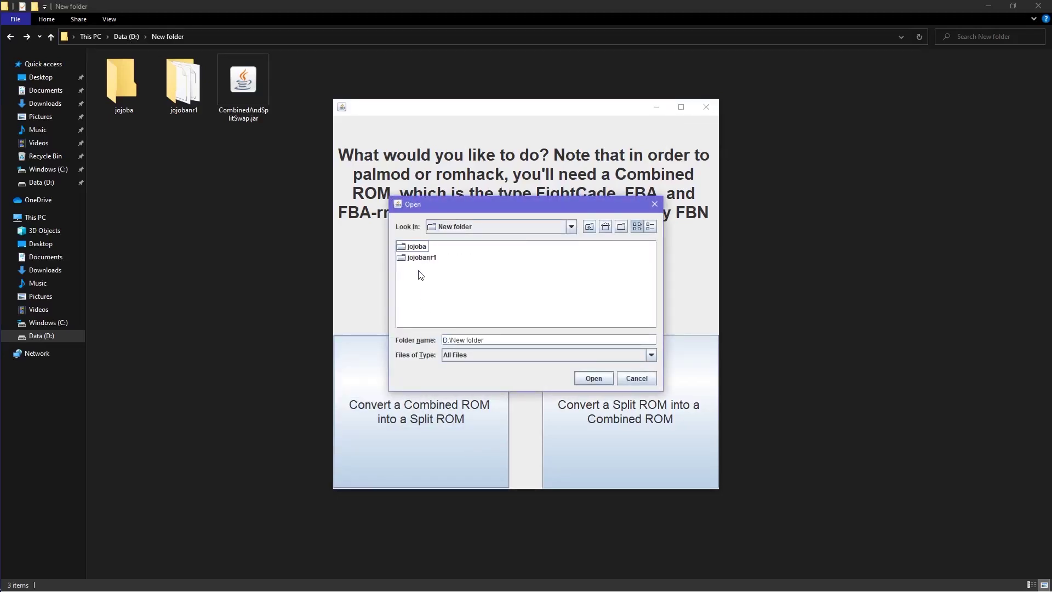
pyautogui.click(420, 258)
pyautogui.click(603, 380)
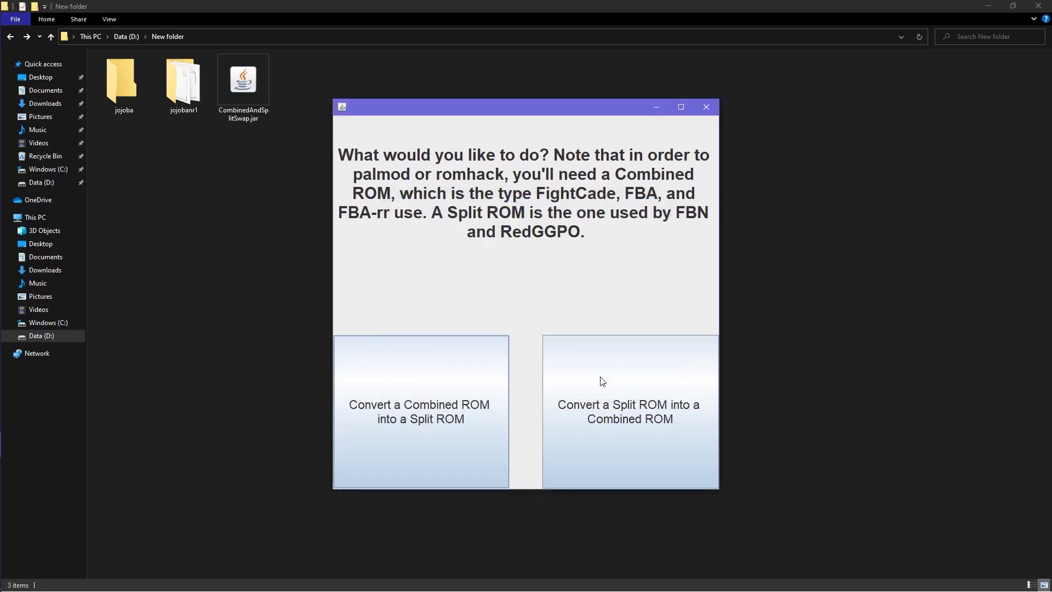
# Step: Set jojoba as the split destination, run the conversion, close the tool, and open jojoba
pyautogui.click(525, 314)
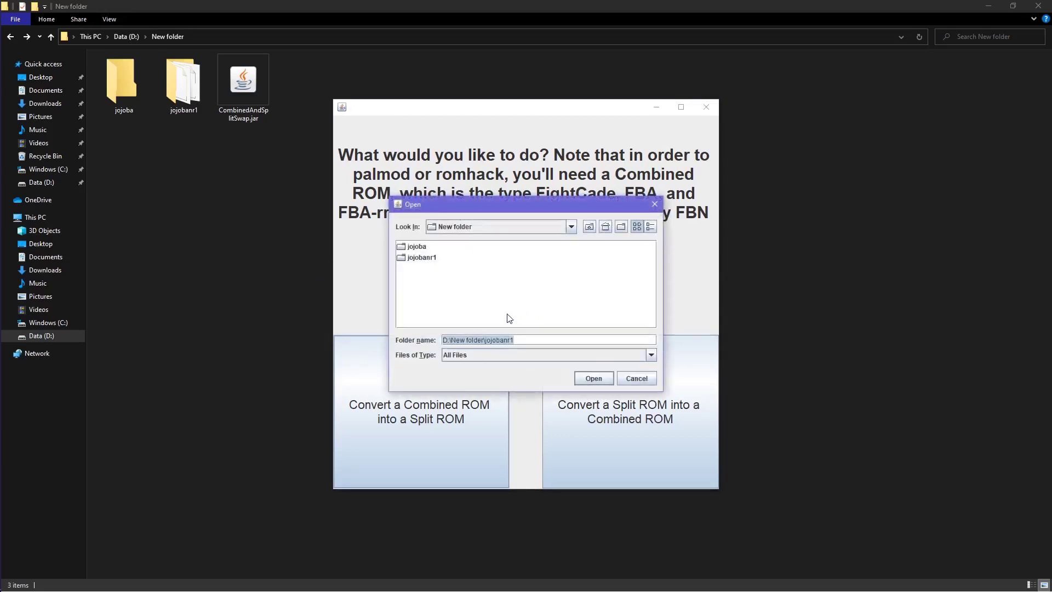
pyautogui.click(414, 247)
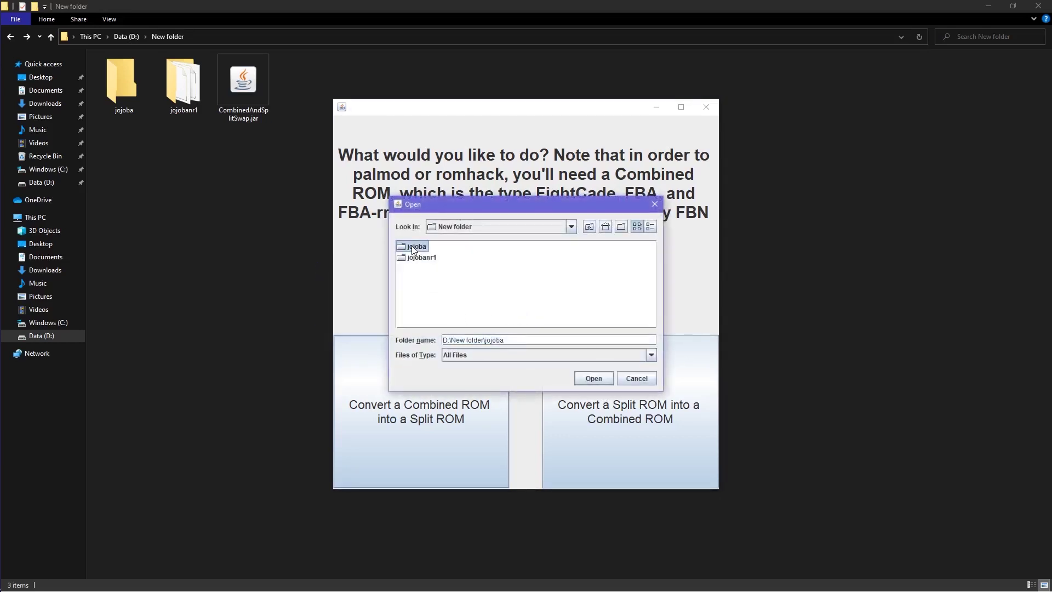
pyautogui.click(584, 379)
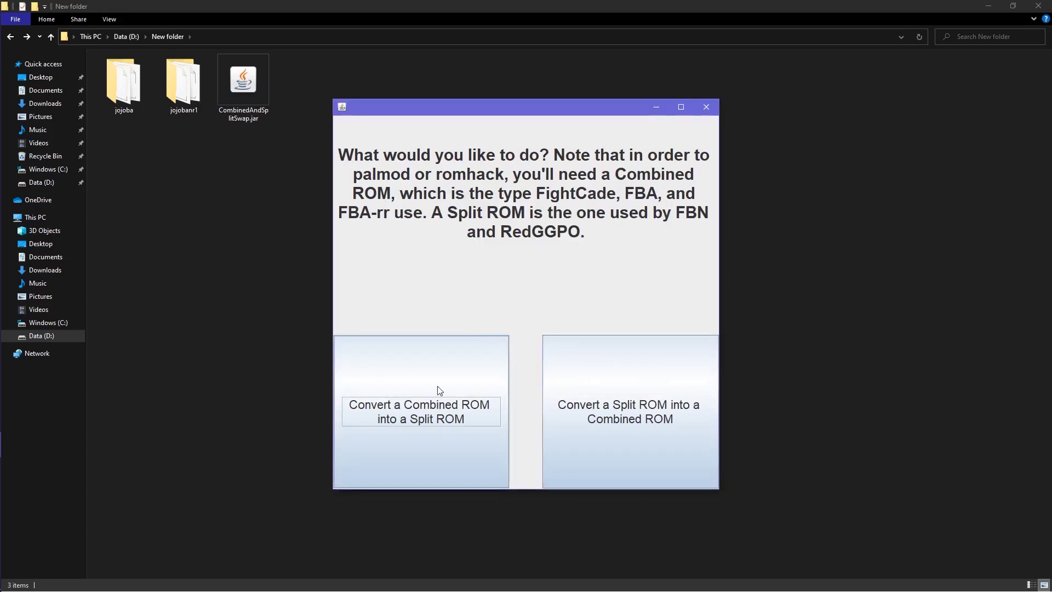
pyautogui.click(707, 107)
pyautogui.doubleClick(119, 112)
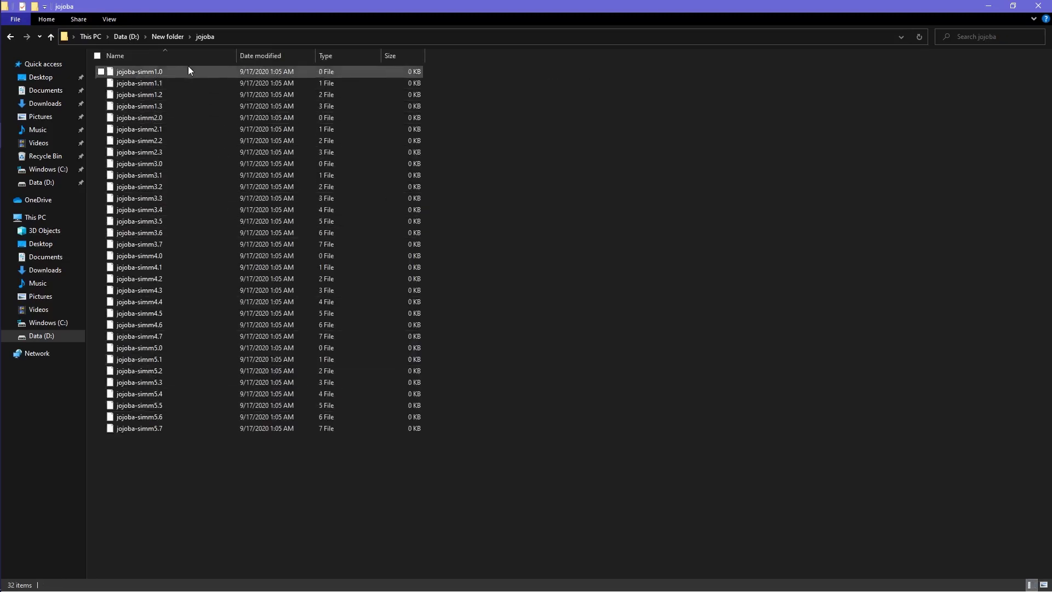
# Step: Back in New folder, compress the jojobanr1 folder into jojobanr1.zip
pyautogui.click(170, 34)
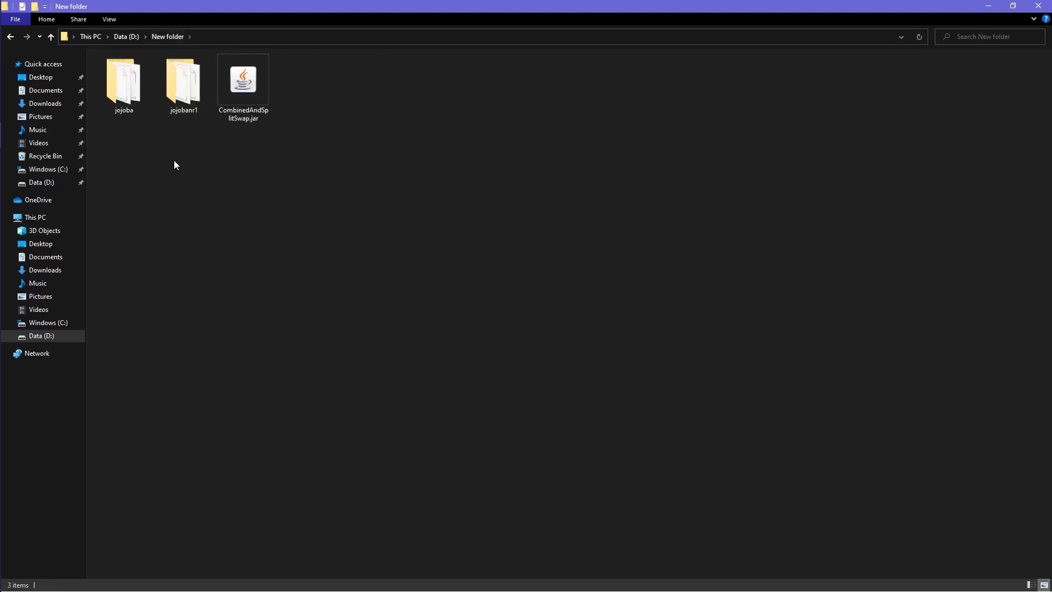
pyautogui.click(183, 96)
pyautogui.rightClick(183, 96)
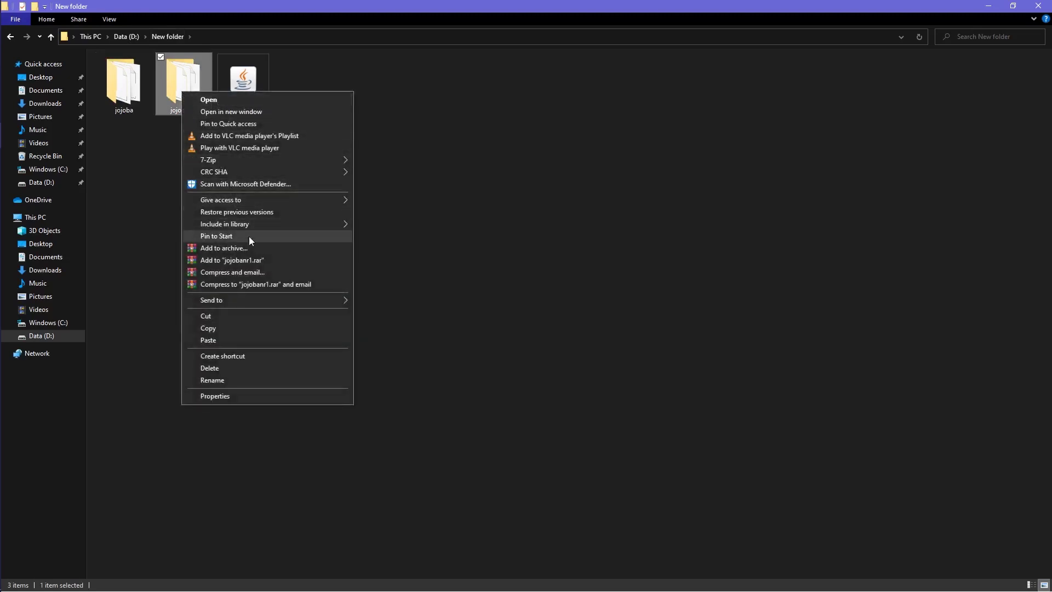
pyautogui.moveTo(273, 303)
pyautogui.click(428, 312)
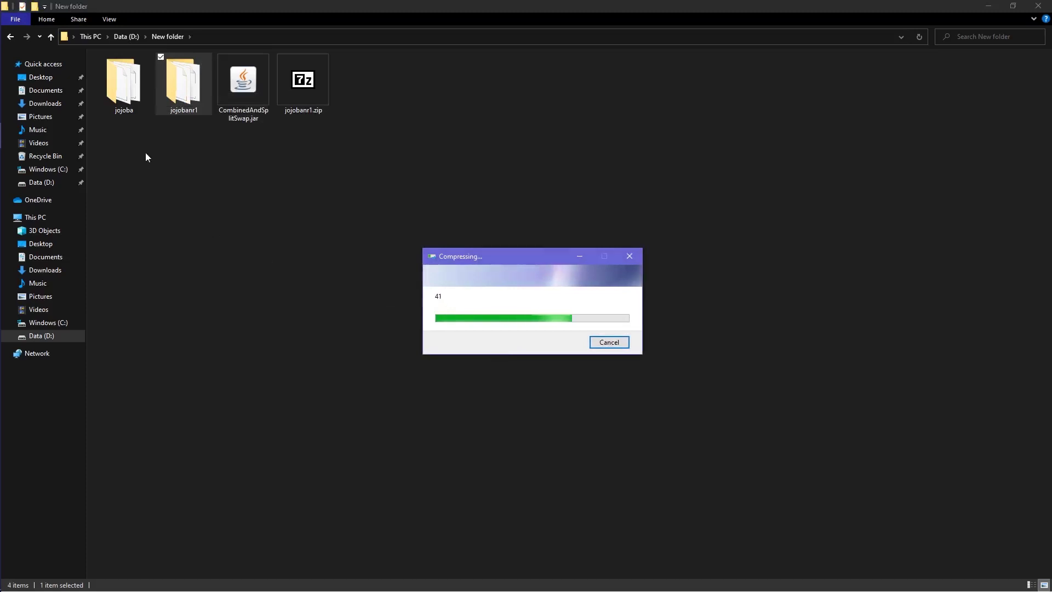
# Step: Compress the jojoba folder into jojoba.zip, then select and cut both zips
pyautogui.rightClick(120, 89)
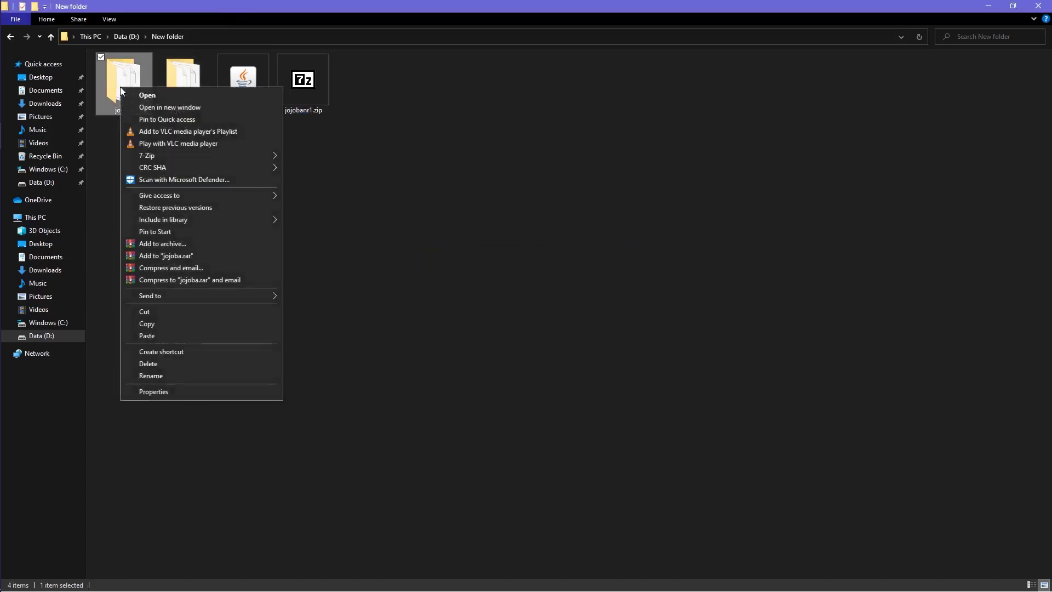
pyautogui.moveTo(212, 293)
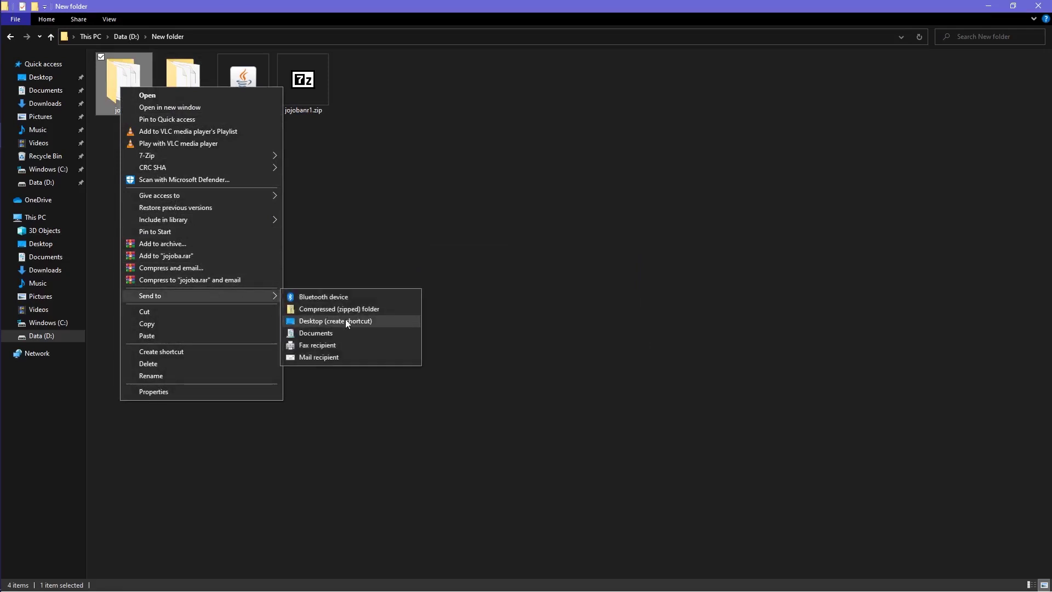
pyautogui.click(357, 312)
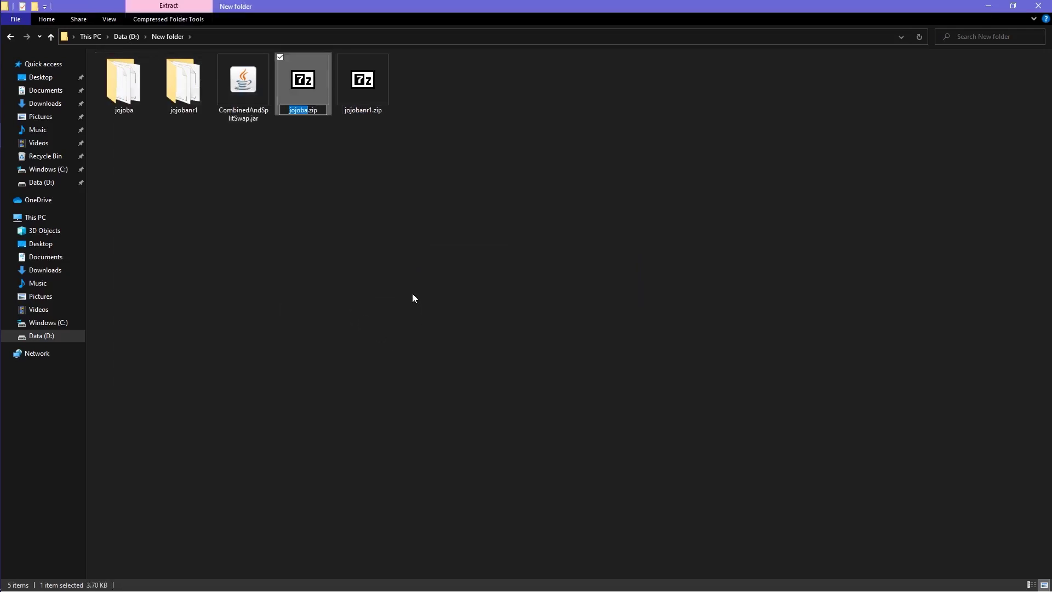
pyautogui.click(402, 263)
pyautogui.moveTo(400, 157); pyautogui.dragTo(310, 87)
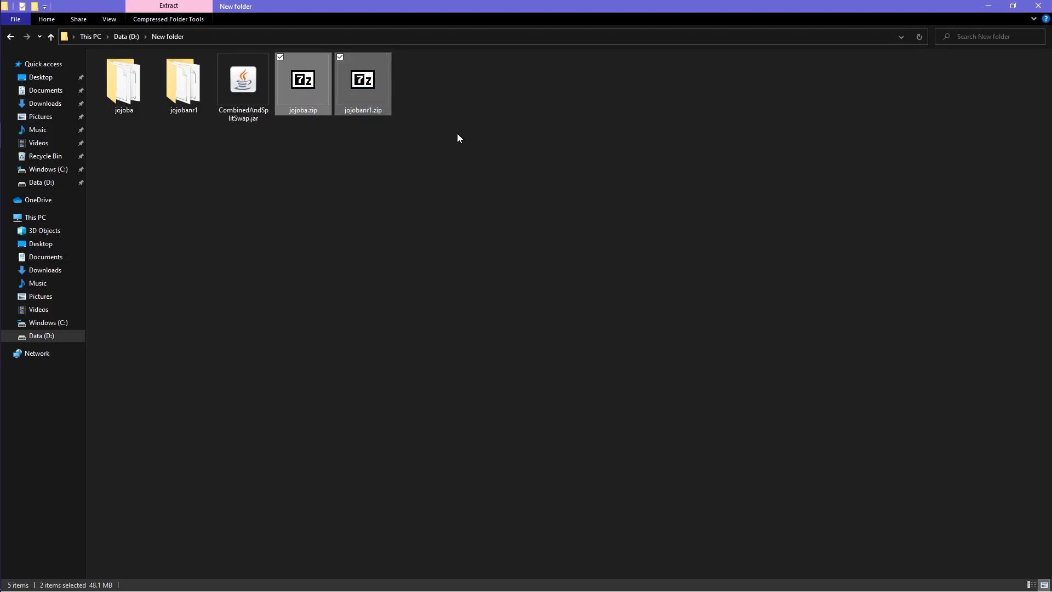
pyautogui.hotkey('ctrl', 'x')
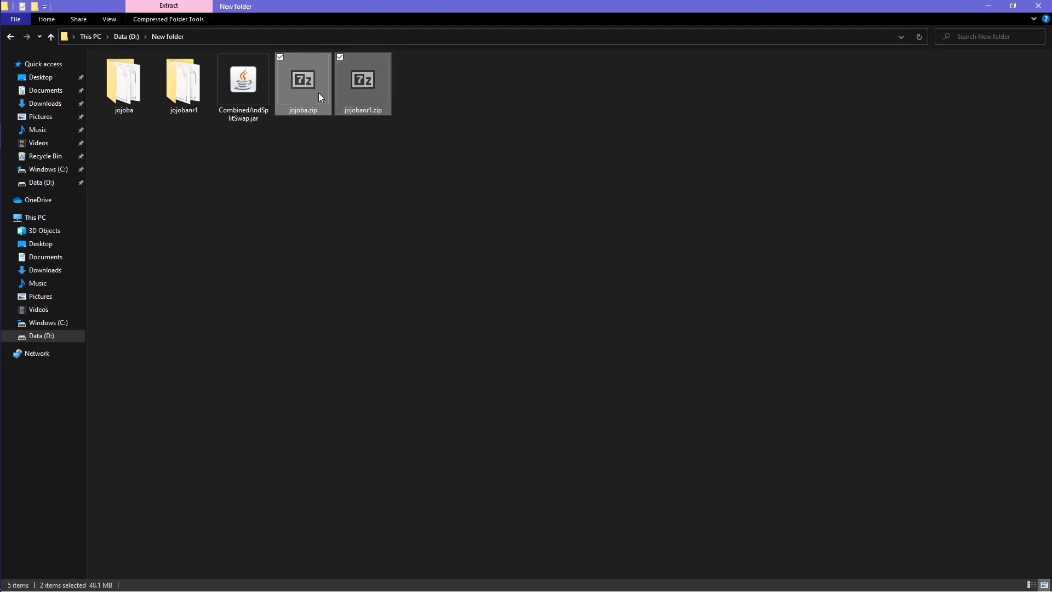
# Step: Paste both zips into D:\Roms\FightCade 2\ROMs\FBNeo ROMs, replacing old copies, then test the game in Fightcade
pyautogui.click(123, 37)
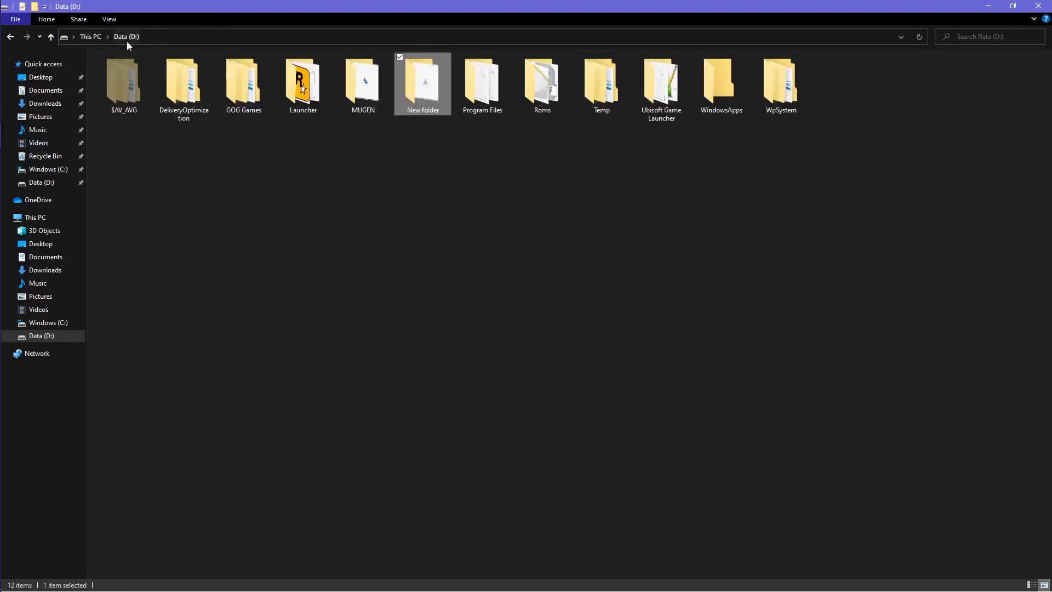
pyautogui.doubleClick(548, 103)
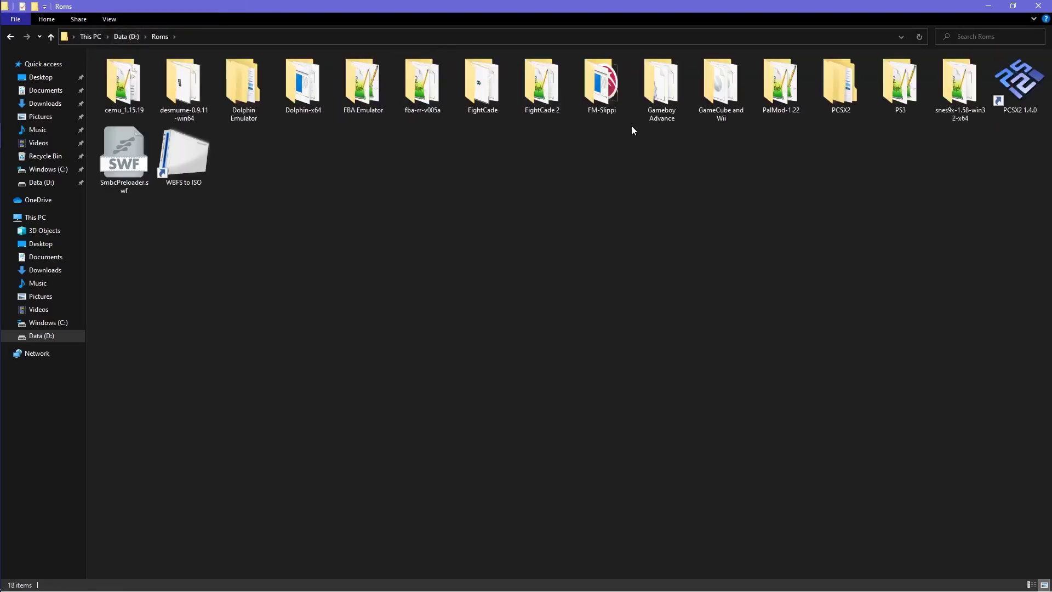
pyautogui.doubleClick(542, 88)
pyautogui.doubleClick(228, 102)
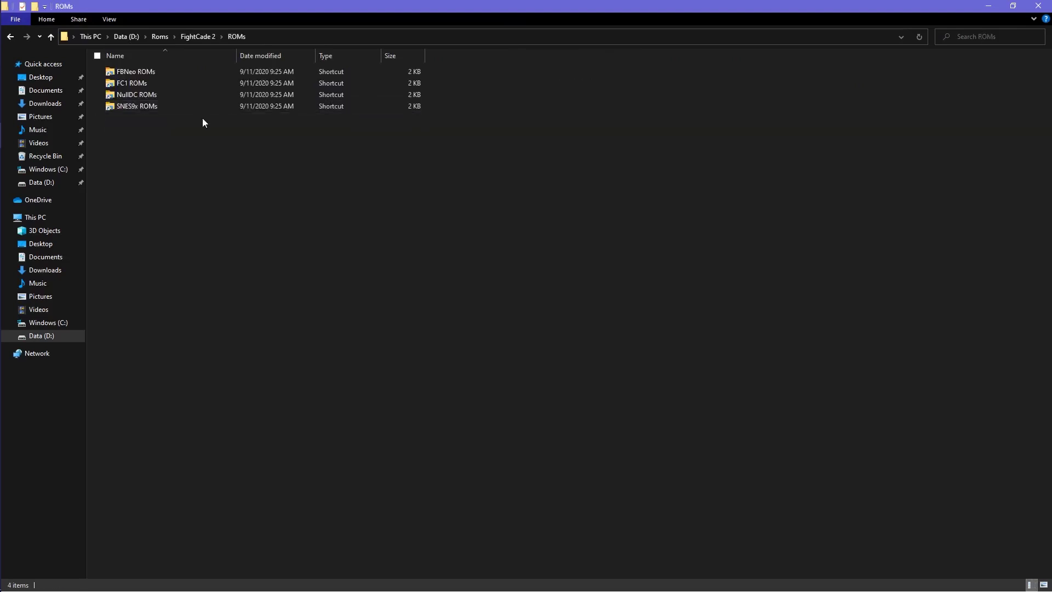
pyautogui.doubleClick(189, 73)
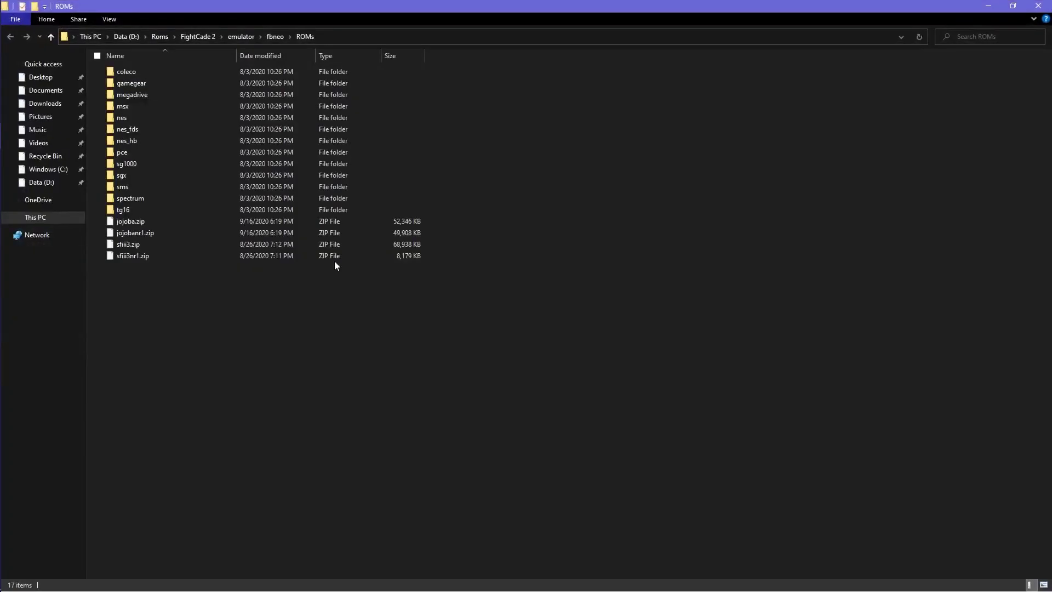
pyautogui.hotkey('ctrl', 'v')
pyautogui.click(558, 219)
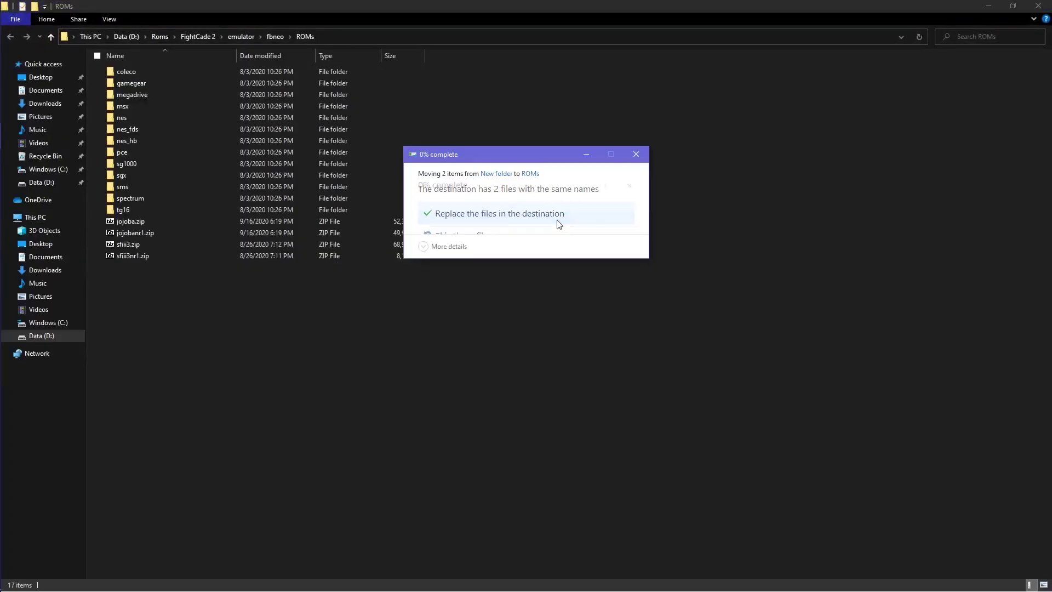
pyautogui.hotkey('alt', 'Tab')
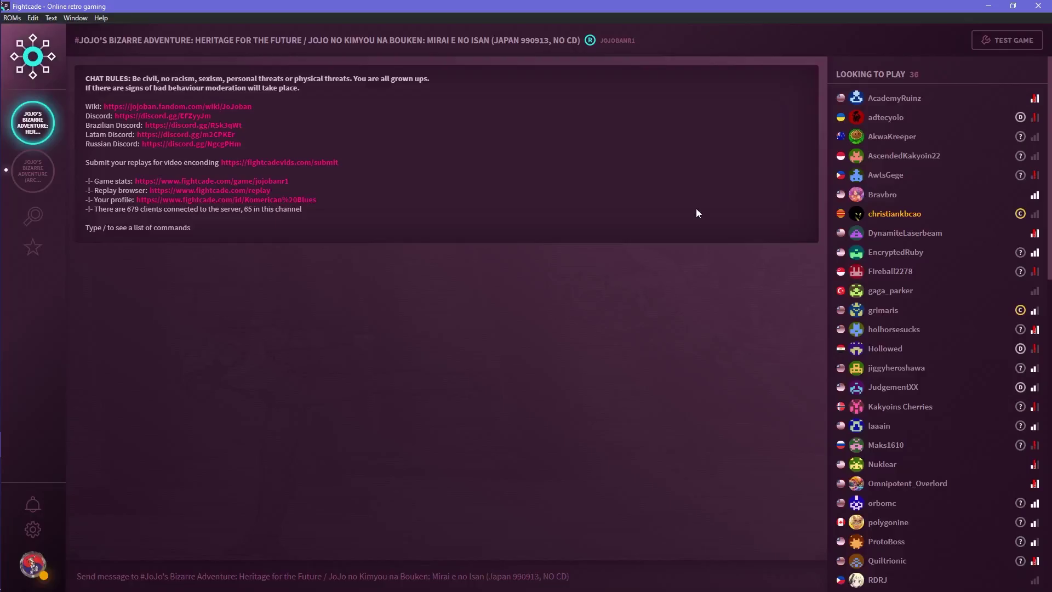
pyautogui.click(1008, 40)
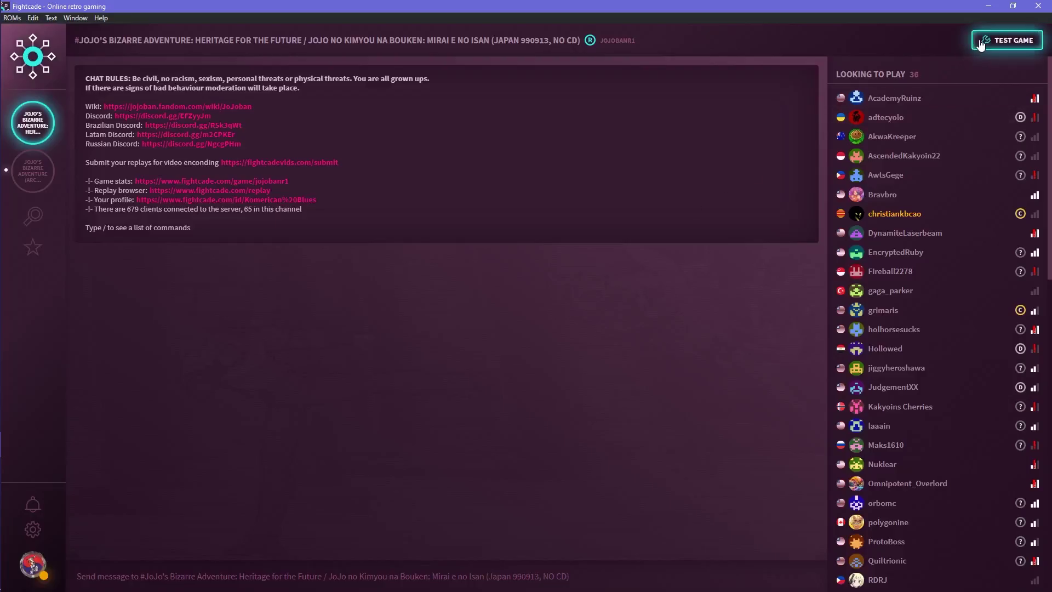